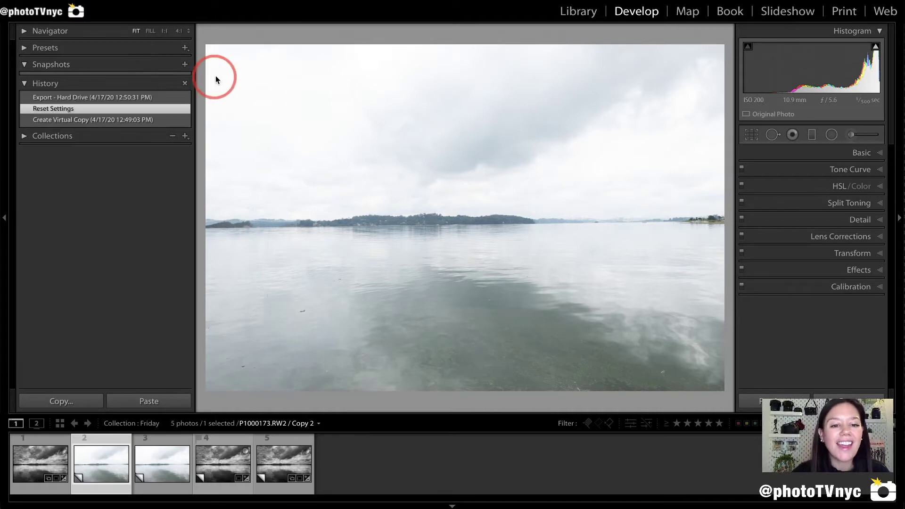
mouse_move(215, 74)
mouse_down()
mouse_move(574, 210)
mouse_move(531, 57)
mouse_move(243, 64)
mouse_up()
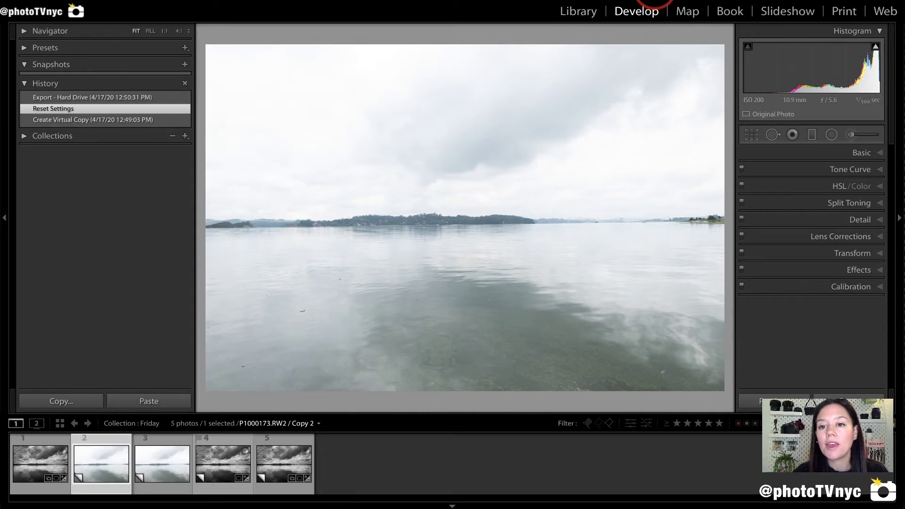
mouse_move(467, 54)
mouse_down()
mouse_move(463, 171)
mouse_move(419, 149)
mouse_move(467, 177)
mouse_move(488, 143)
mouse_up()
mouse_move(435, 369)
mouse_down()
mouse_move(435, 267)
mouse_move(417, 276)
mouse_move(418, 260)
mouse_move(478, 291)
mouse_up()
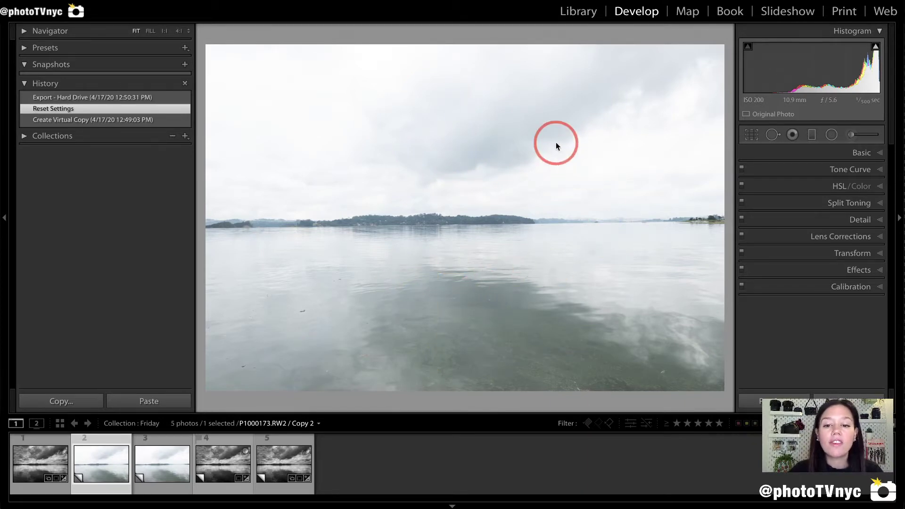
mouse_move(608, 87)
mouse_down()
mouse_move(546, 64)
mouse_move(466, 54)
mouse_move(310, 64)
mouse_move(265, 85)
mouse_move(236, 191)
mouse_move(276, 211)
mouse_move(441, 205)
mouse_move(616, 224)
mouse_move(672, 194)
mouse_move(702, 140)
mouse_move(709, 82)
mouse_move(656, 67)
mouse_move(462, 66)
mouse_up()
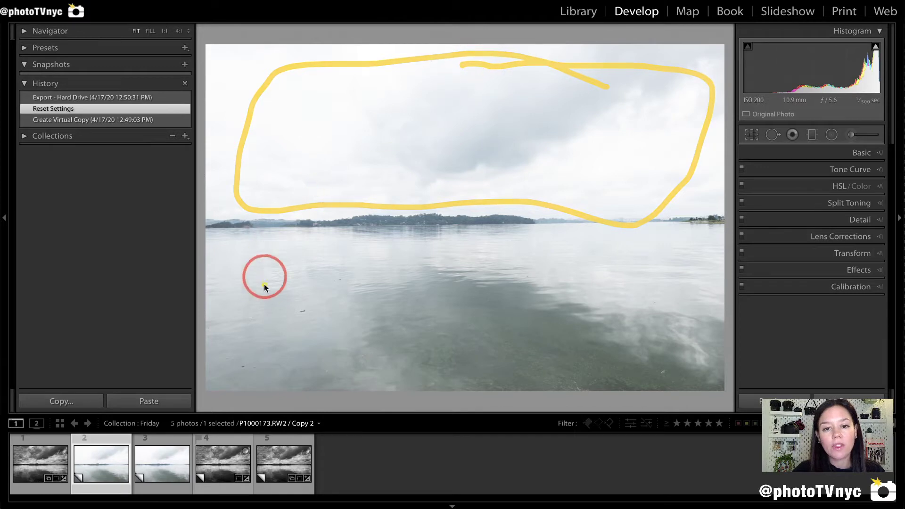
mouse_move(260, 236)
mouse_down()
mouse_move(246, 341)
mouse_move(306, 328)
mouse_move(423, 256)
mouse_move(587, 304)
mouse_up()
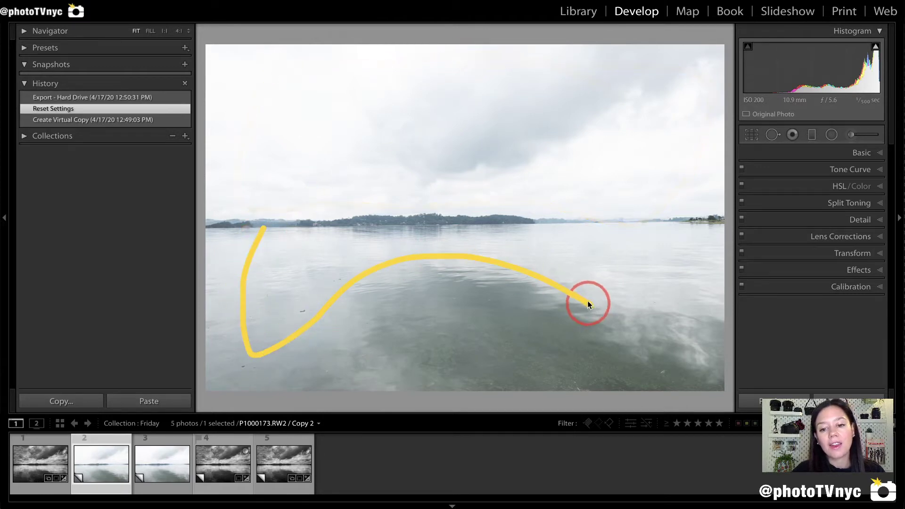
mouse_move(685, 347)
mouse_down()
mouse_move(706, 201)
mouse_move(587, 168)
mouse_move(318, 175)
mouse_move(215, 269)
mouse_up()
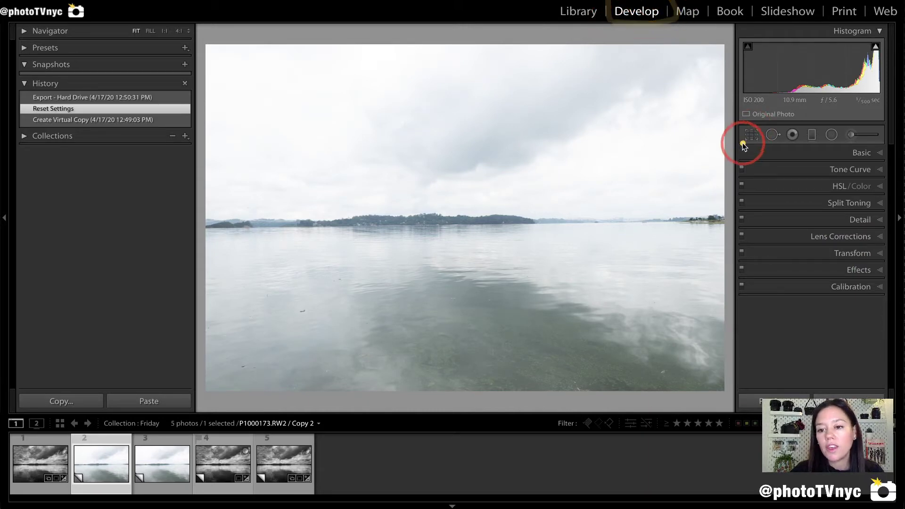
mouse_move(743, 144)
mouse_down()
mouse_move(854, 169)
mouse_move(885, 164)
mouse_move(887, 155)
mouse_move(886, 140)
mouse_move(746, 133)
mouse_up()
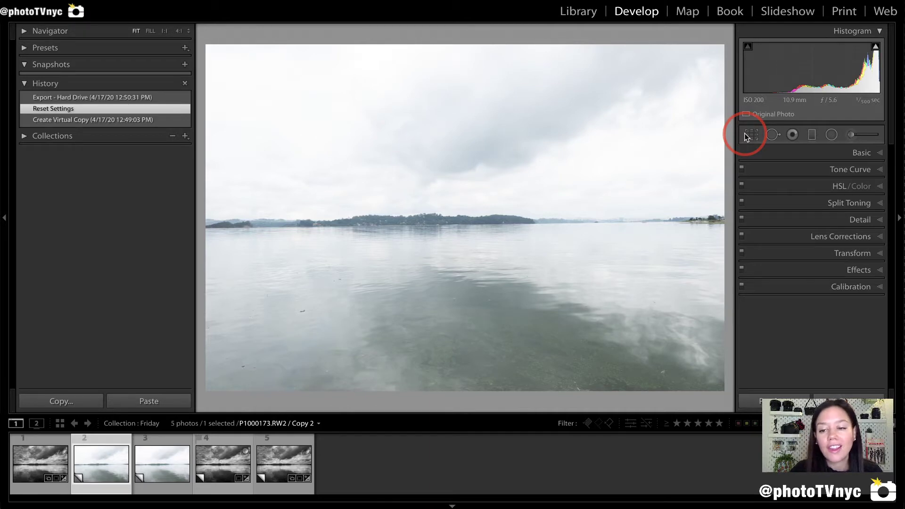
Open the Basic adjustments for the seascape photo.
click(880, 153)
mouse_move(740, 145)
mouse_down()
mouse_move(901, 171)
mouse_move(890, 138)
mouse_move(746, 137)
mouse_up()
mouse_move(768, 166)
mouse_down()
mouse_move(768, 336)
mouse_move(752, 309)
mouse_move(783, 316)
mouse_up()
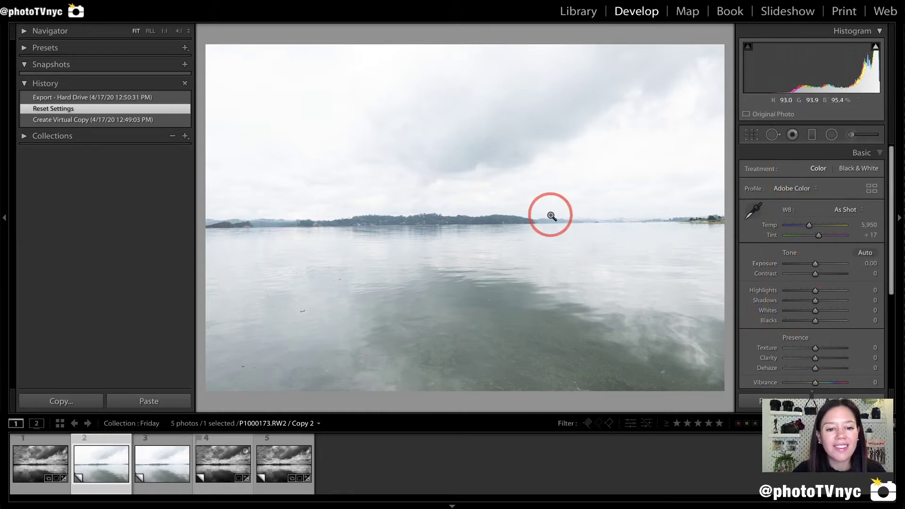
mouse_move(601, 208)
mouse_down()
mouse_move(363, 73)
mouse_move(602, 173)
mouse_move(400, 103)
mouse_up()
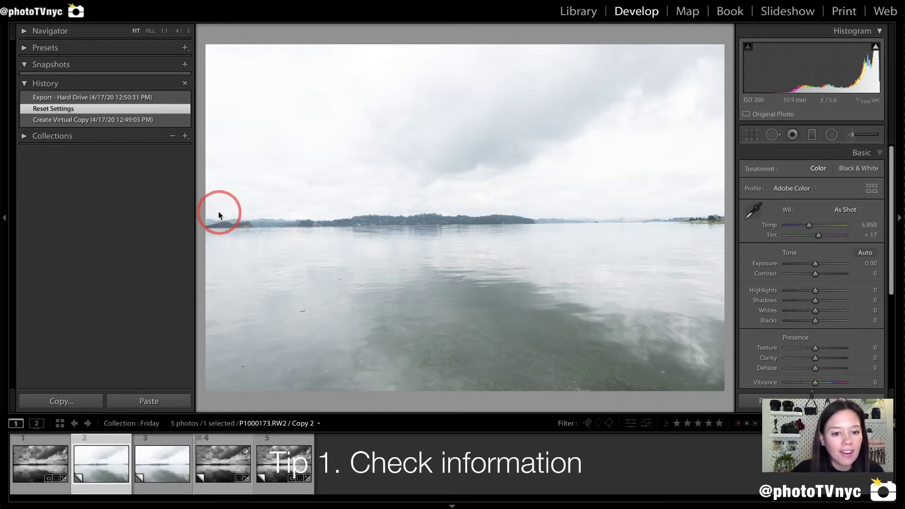
mouse_move(217, 219)
mouse_down()
mouse_move(228, 66)
mouse_move(523, 72)
mouse_move(649, 89)
mouse_move(568, 208)
mouse_move(304, 203)
mouse_up()
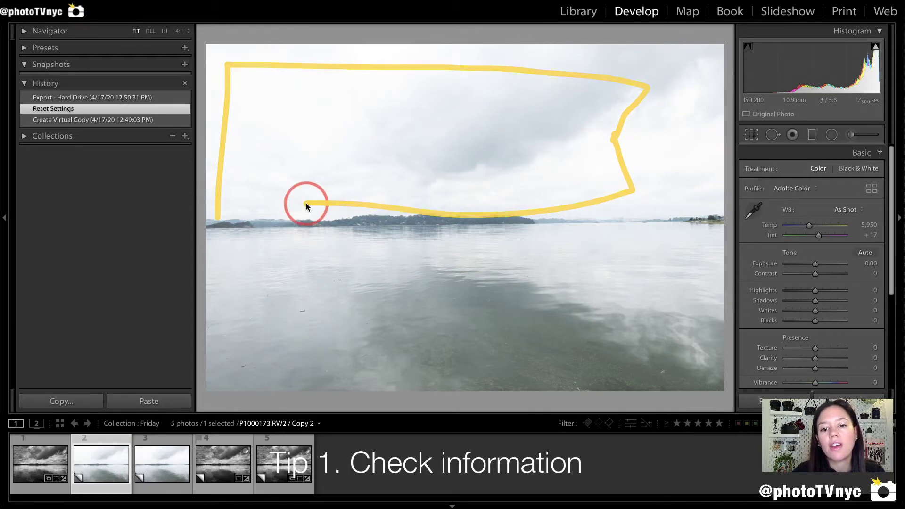
Lower Exposure to -4.00 to check the sky for recoverable cloud detail, and reset Exposure to its default.
drag(816, 264, 793, 270)
mouse_move(223, 203)
mouse_down()
mouse_move(224, 76)
mouse_move(303, 54)
mouse_move(407, 71)
mouse_move(622, 62)
mouse_move(689, 94)
mouse_move(700, 122)
mouse_move(695, 196)
mouse_move(637, 207)
mouse_move(557, 201)
mouse_move(240, 235)
mouse_move(218, 210)
mouse_up()
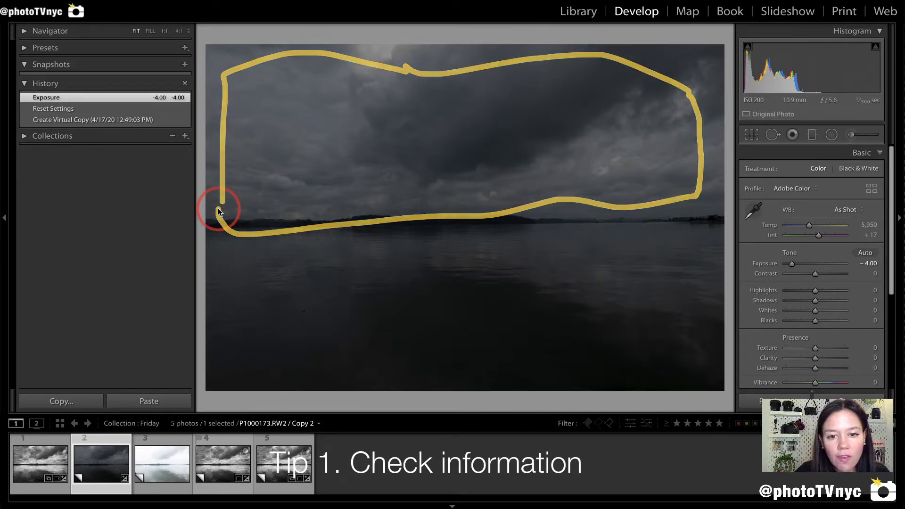
click(785, 339)
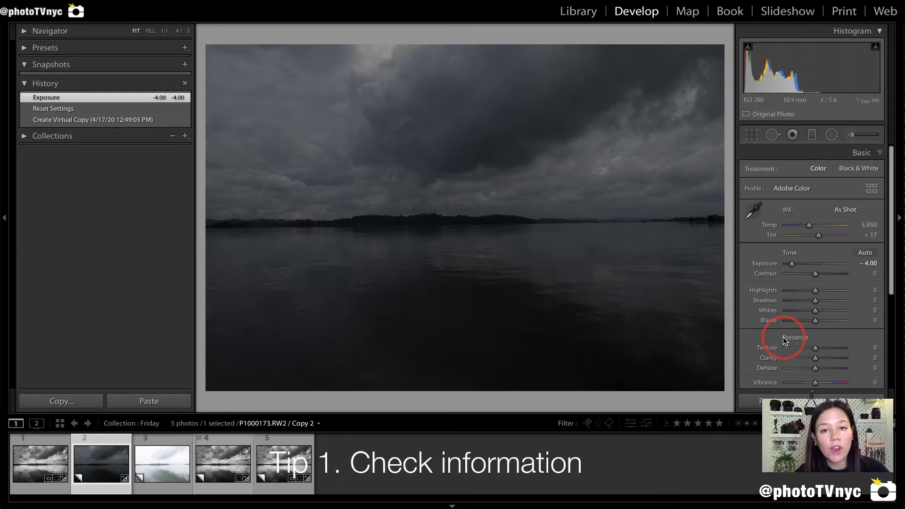
click(769, 266)
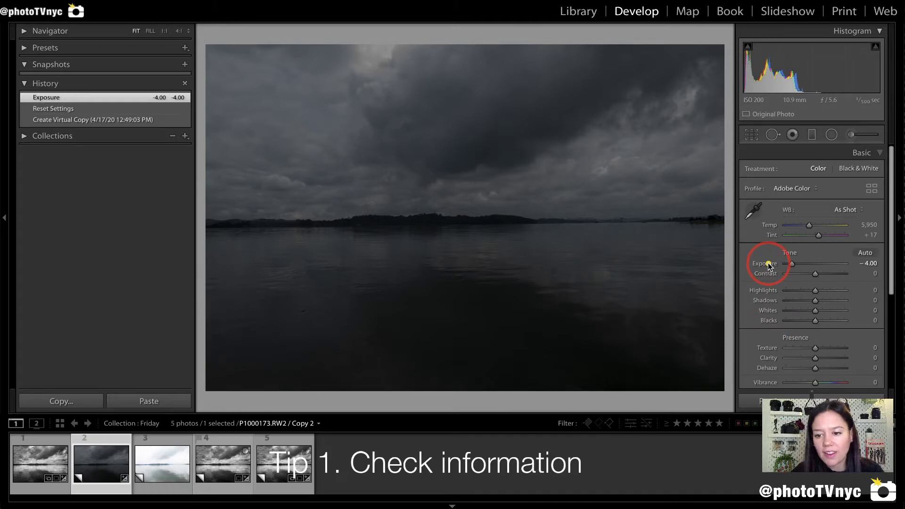
double_click(769, 265)
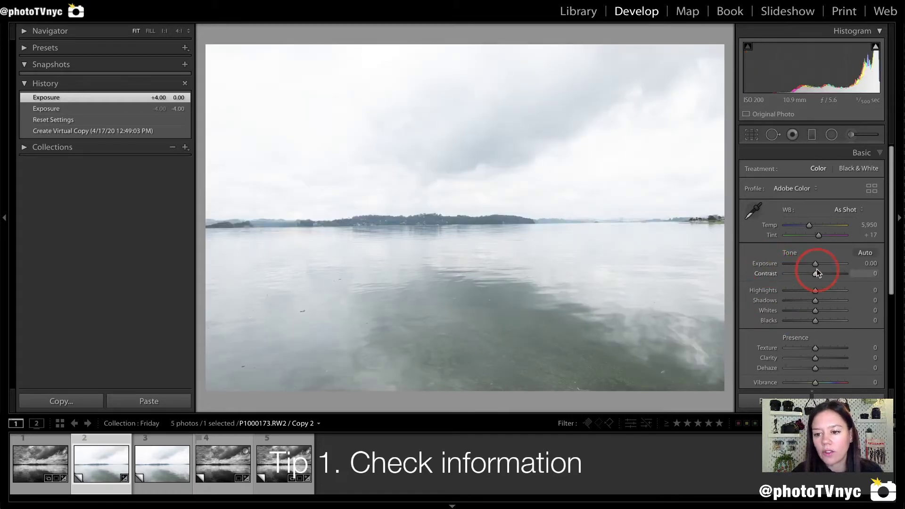
Set the photo's Exposure to -1.45 and Contrast to +16.
drag(817, 266, 808, 266)
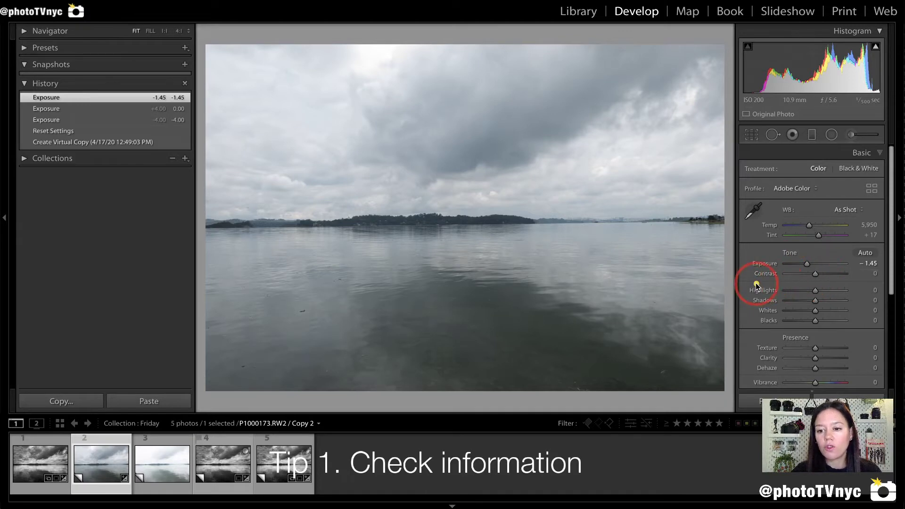
drag(816, 277, 821, 277)
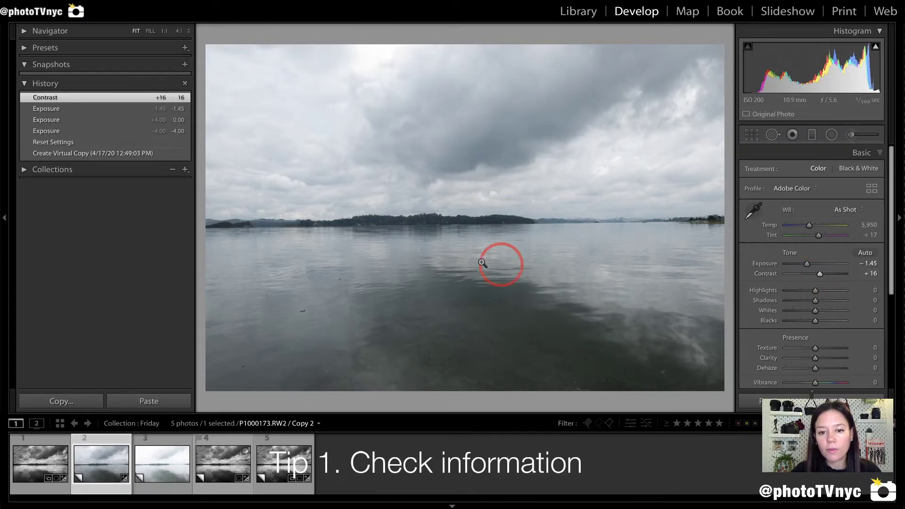
mouse_move(304, 237)
mouse_down()
mouse_move(365, 213)
mouse_move(534, 211)
mouse_move(554, 223)
mouse_move(536, 231)
mouse_move(355, 231)
mouse_up()
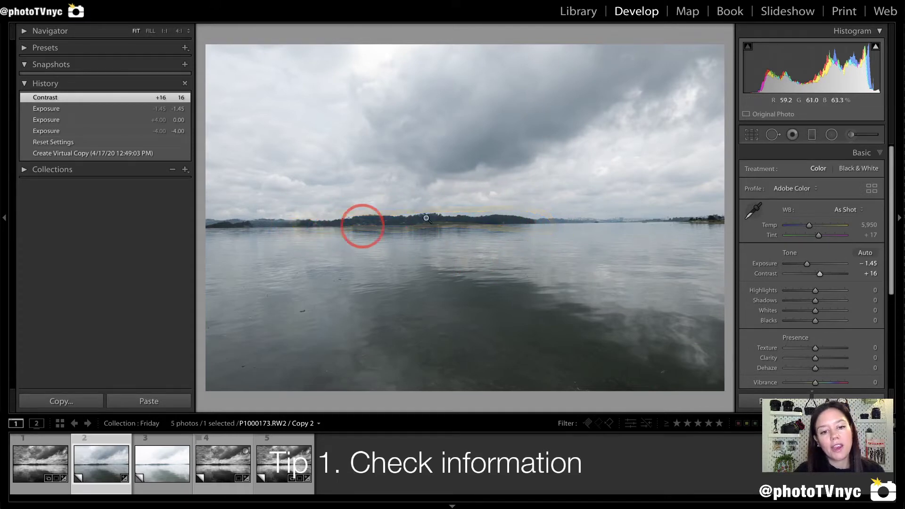
mouse_move(397, 220)
mouse_down()
mouse_move(389, 146)
mouse_move(367, 129)
mouse_move(397, 145)
mouse_move(379, 114)
mouse_move(395, 161)
mouse_up()
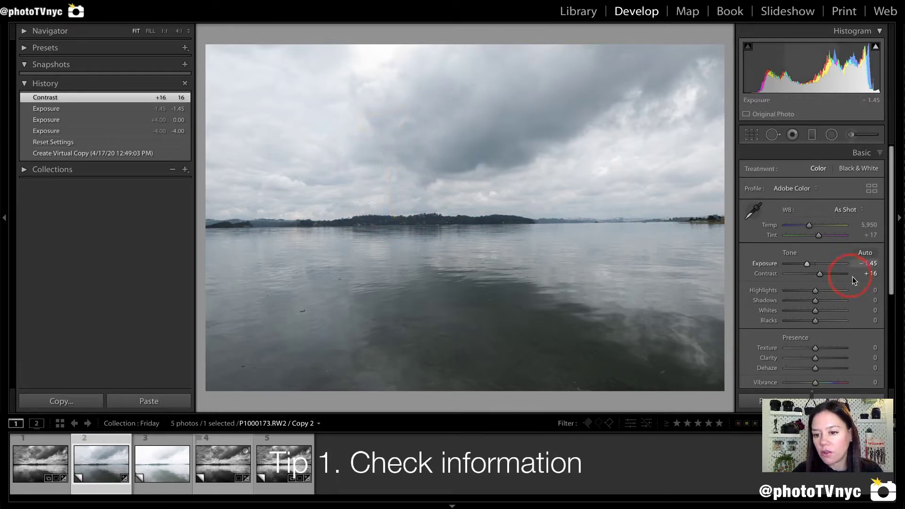
Set Dehaze to +45 in the photo's Presence adjustments.
scroll(767, 284, down, 5)
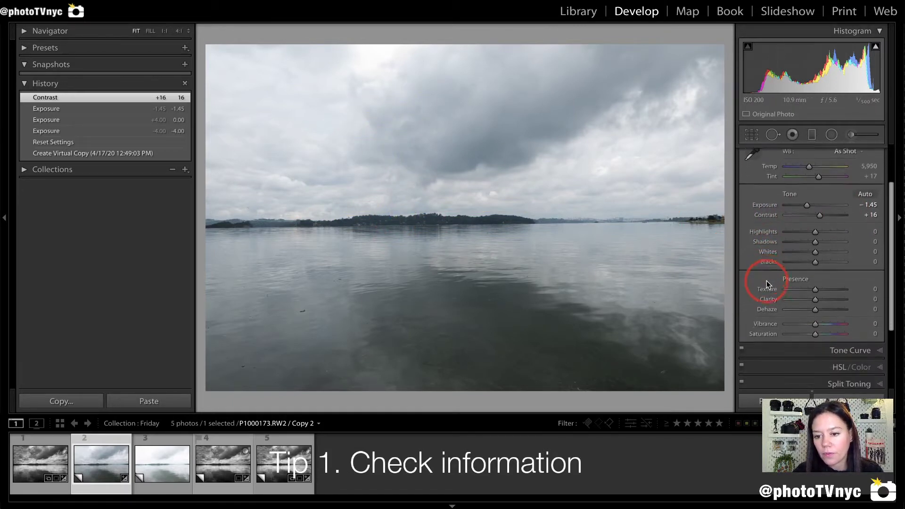
mouse_move(744, 250)
mouse_down()
mouse_move(743, 309)
mouse_move(871, 304)
mouse_move(870, 257)
mouse_move(744, 255)
mouse_up()
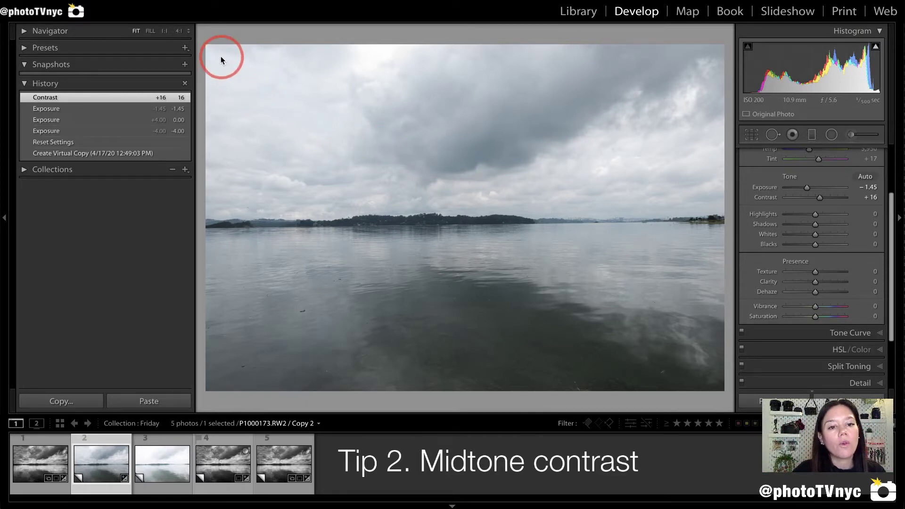
mouse_move(217, 52)
mouse_down()
mouse_move(226, 193)
mouse_move(474, 237)
mouse_move(581, 230)
mouse_move(719, 117)
mouse_up()
mouse_move(660, 58)
mouse_down()
mouse_move(362, 52)
mouse_move(221, 65)
mouse_up()
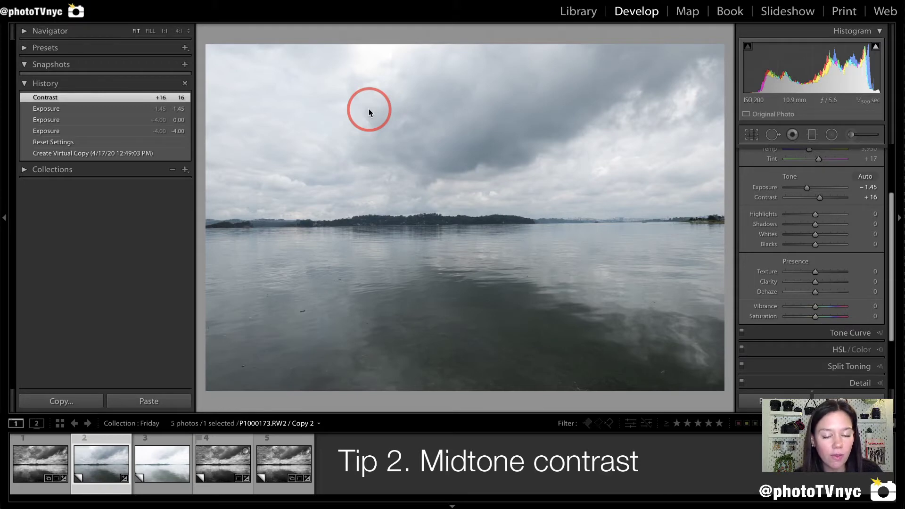
mouse_move(236, 86)
mouse_down()
mouse_move(263, 68)
mouse_move(210, 144)
mouse_move(364, 191)
mouse_move(592, 72)
mouse_move(653, 68)
mouse_move(636, 154)
mouse_move(690, 185)
mouse_up()
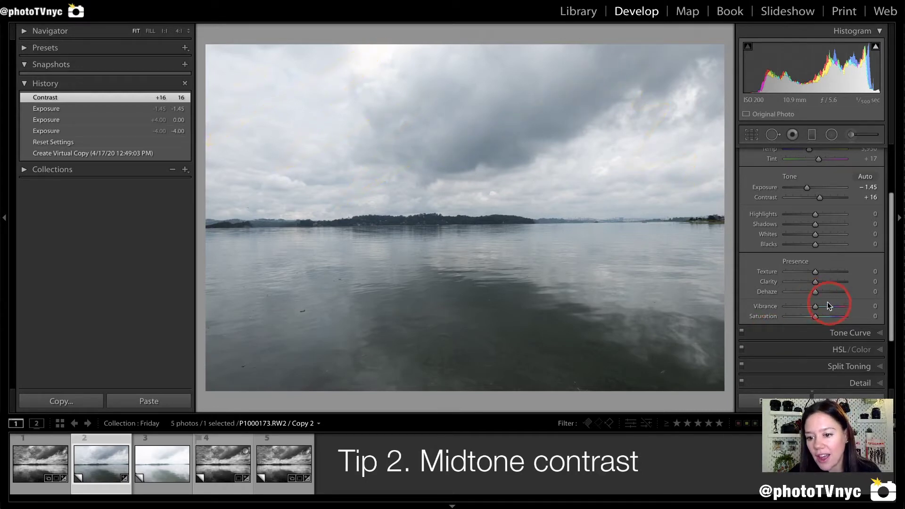
mouse_move(754, 299)
mouse_down()
mouse_move(754, 269)
mouse_move(760, 274)
mouse_up()
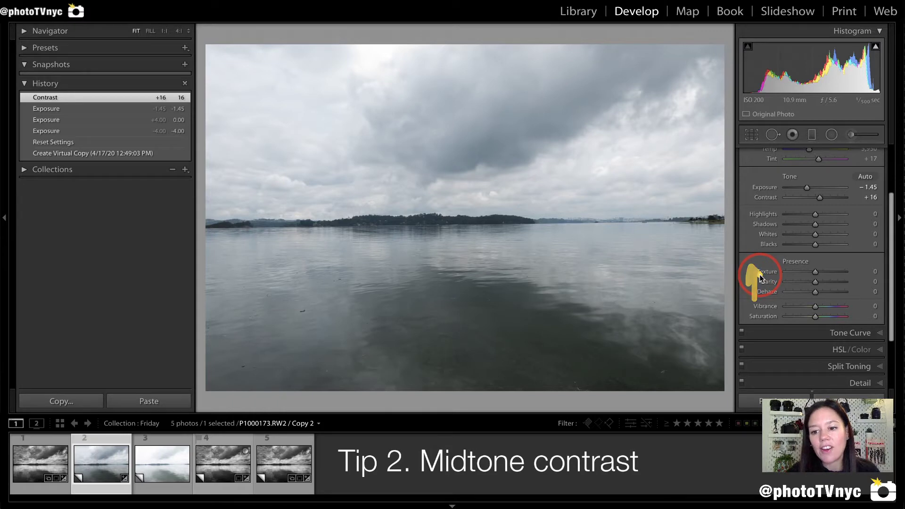
mouse_move(753, 300)
mouse_down()
mouse_move(754, 264)
mouse_move(742, 279)
mouse_move(764, 271)
mouse_up()
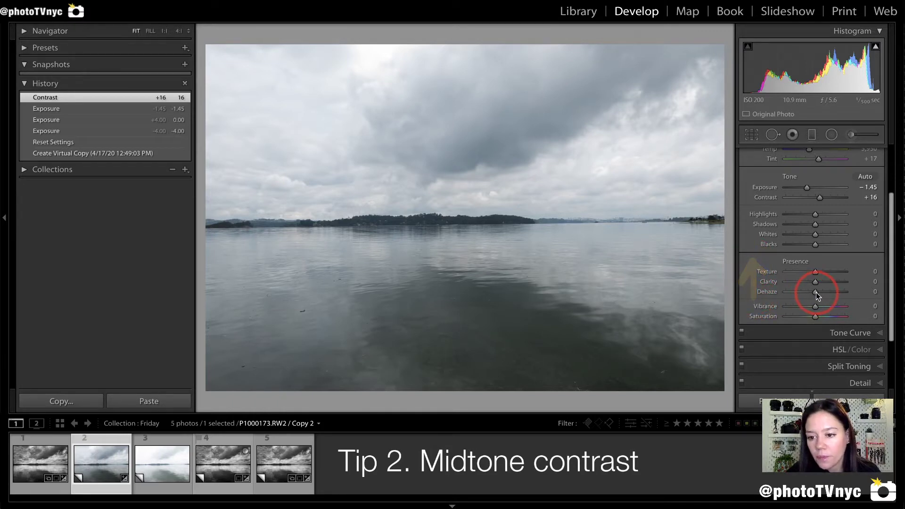
drag(816, 293, 830, 293)
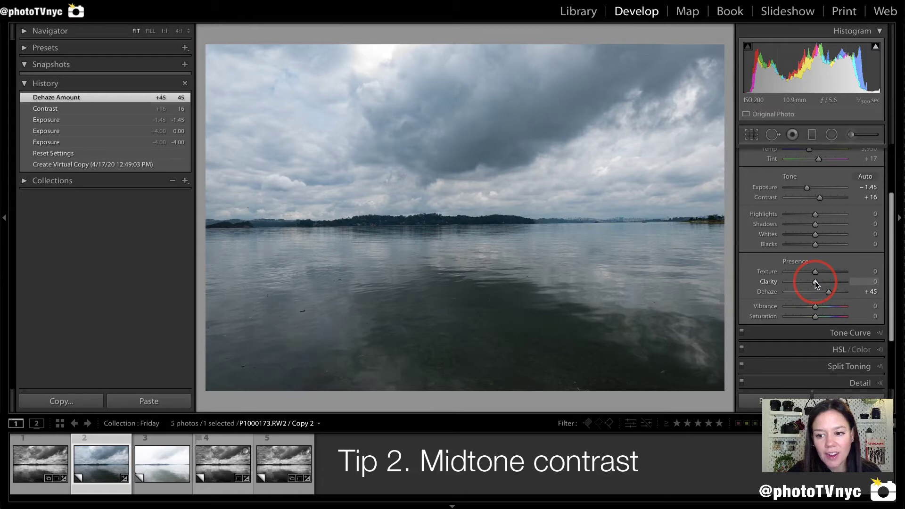
Try Clarity at +100 on the clouds and water, and reset it to its default.
drag(816, 281, 857, 290)
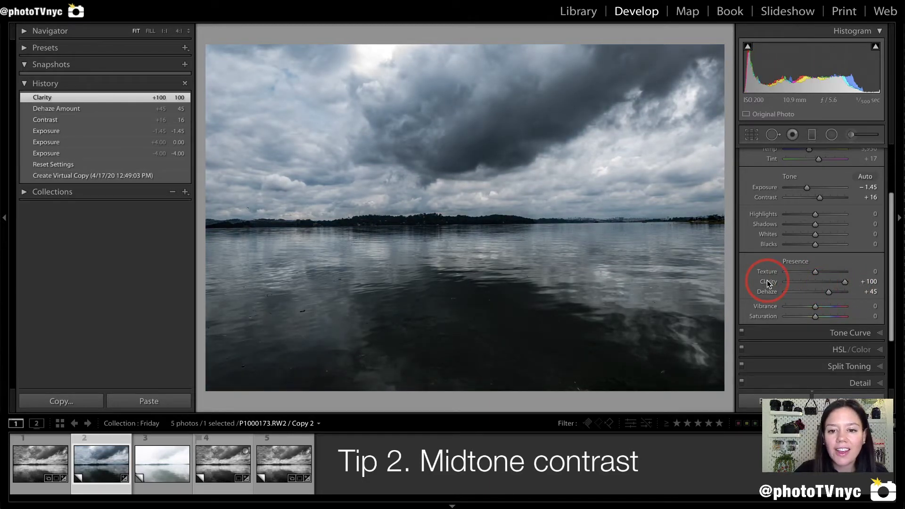
mouse_move(473, 178)
mouse_down()
mouse_move(423, 176)
mouse_move(518, 93)
mouse_move(654, 28)
mouse_move(455, 179)
mouse_move(425, 182)
mouse_up()
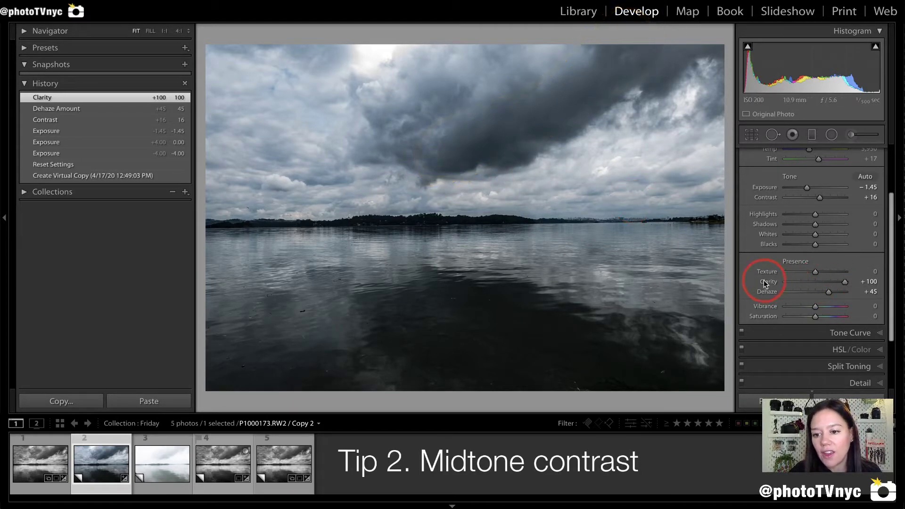
drag(762, 292, 785, 293)
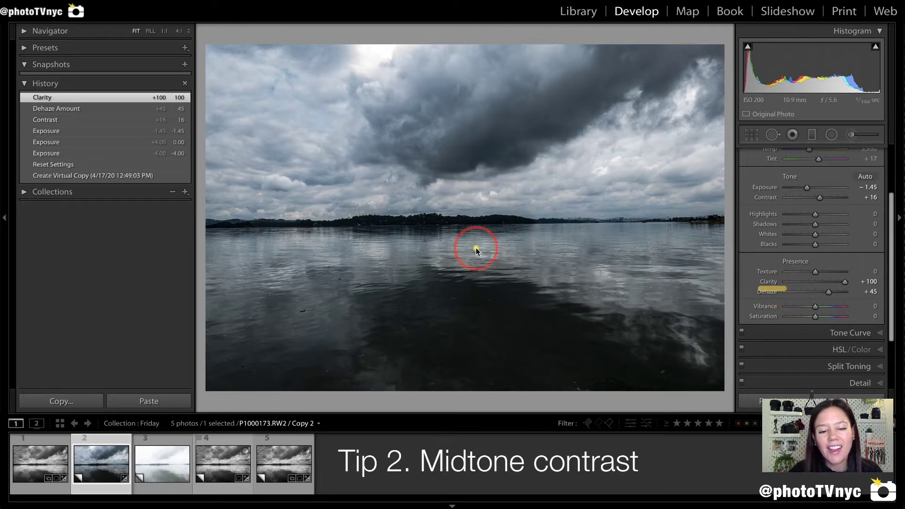
mouse_move(491, 191)
mouse_down()
mouse_move(242, 187)
mouse_move(204, 227)
mouse_move(218, 353)
mouse_move(292, 374)
mouse_move(685, 384)
mouse_move(719, 307)
mouse_move(725, 189)
mouse_move(695, 180)
mouse_move(480, 188)
mouse_up()
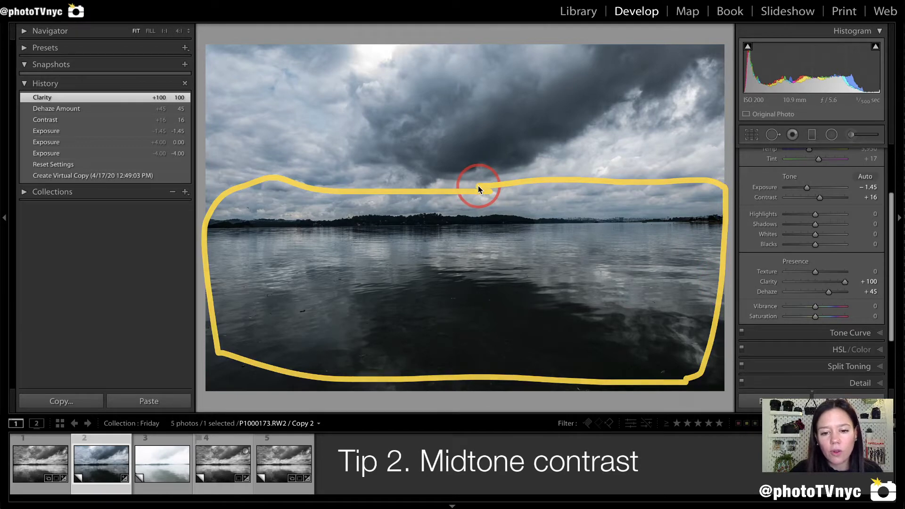
click(769, 282)
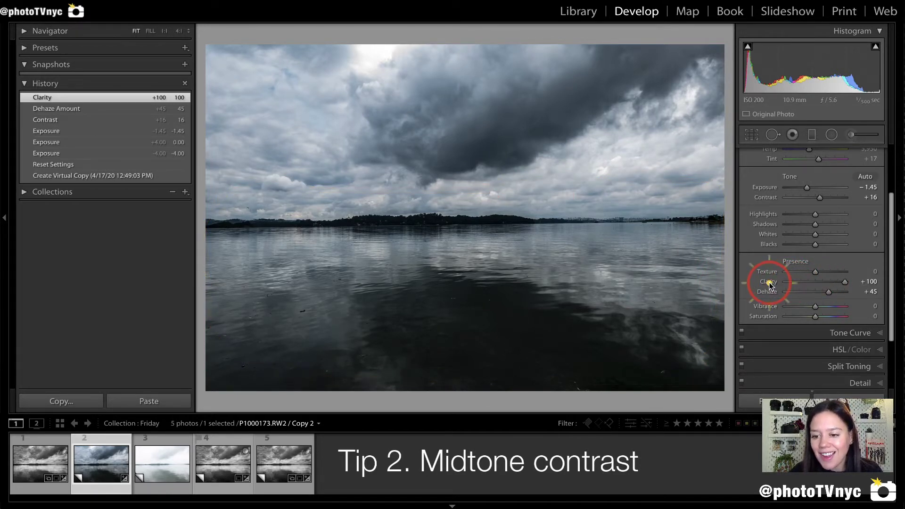
double_click(769, 282)
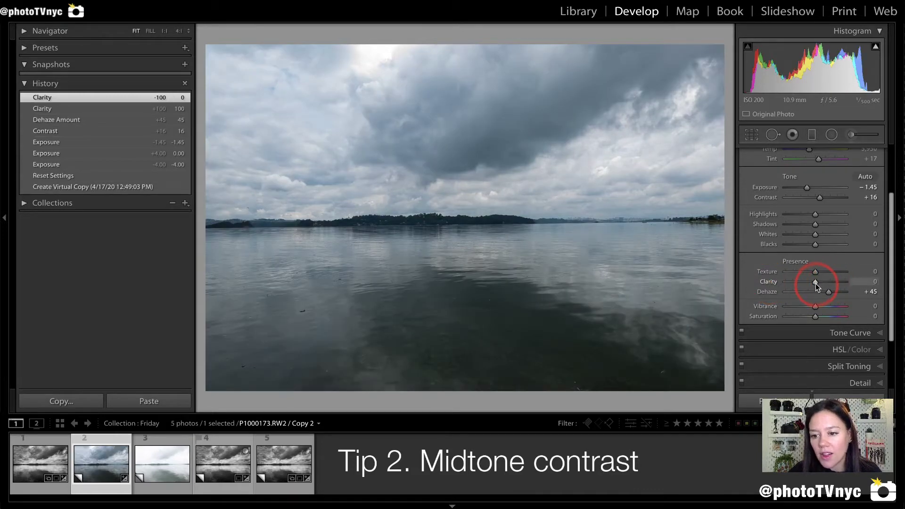
Set Clarity to +35 and Texture to +34 to strengthen the midtone contrast in the clouds.
drag(817, 283, 826, 283)
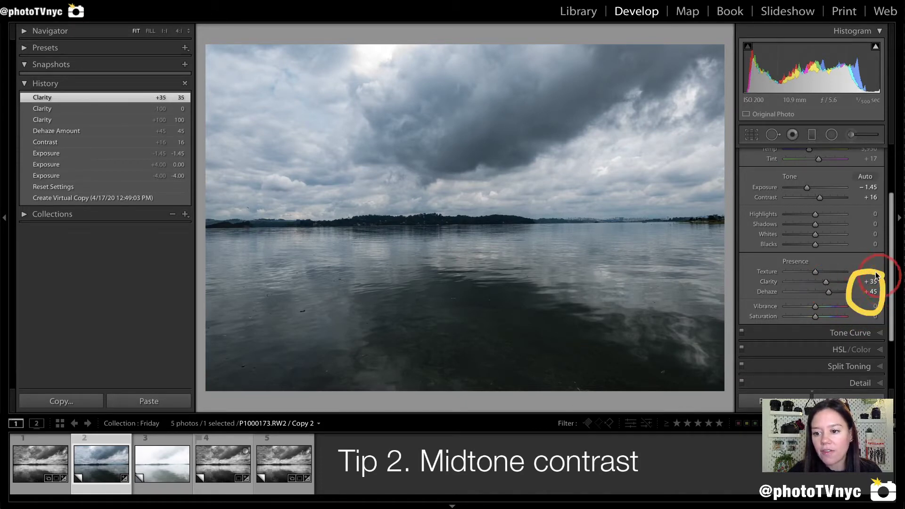
mouse_move(781, 261)
mouse_down()
mouse_move(753, 278)
mouse_move(786, 281)
mouse_move(787, 257)
mouse_up()
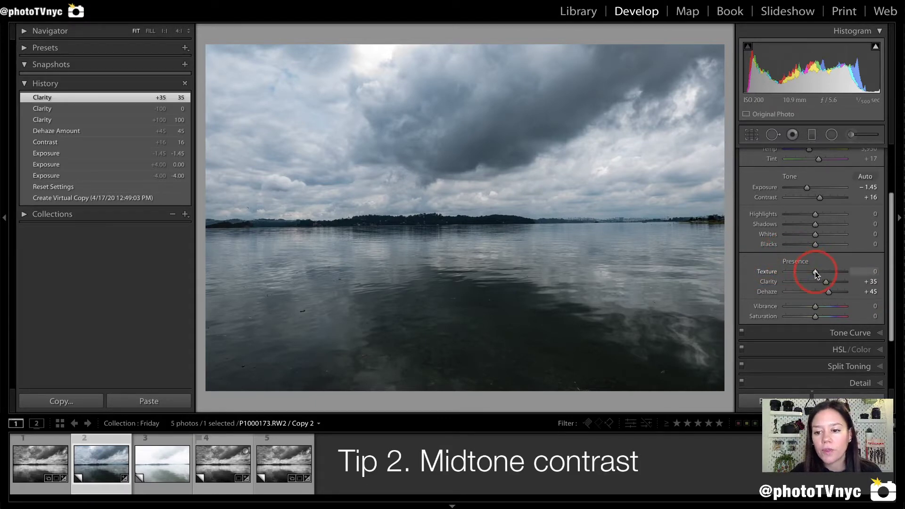
drag(817, 272, 826, 272)
mouse_move(446, 155)
mouse_down()
mouse_move(452, 103)
mouse_move(435, 90)
mouse_move(371, 118)
mouse_move(368, 143)
mouse_move(433, 172)
mouse_up()
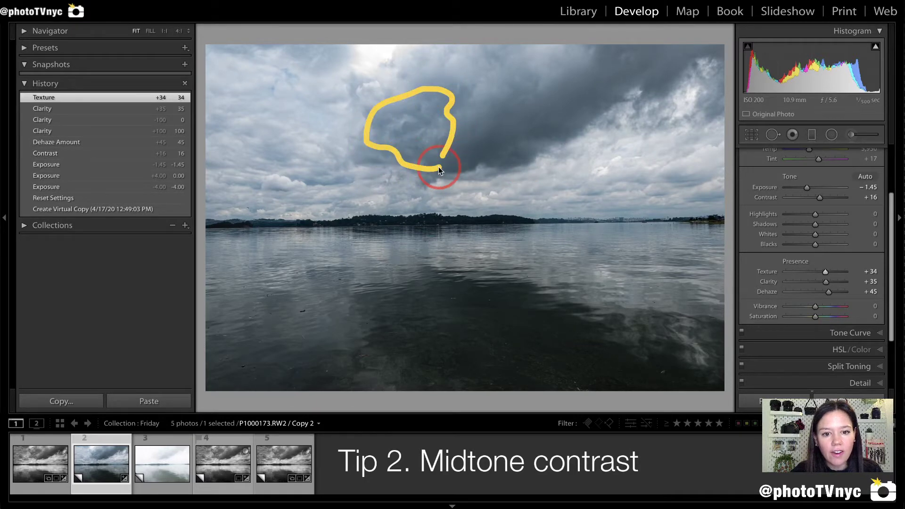
mouse_move(344, 174)
mouse_down()
mouse_move(291, 135)
mouse_move(270, 155)
mouse_up()
drag(302, 186, 341, 177)
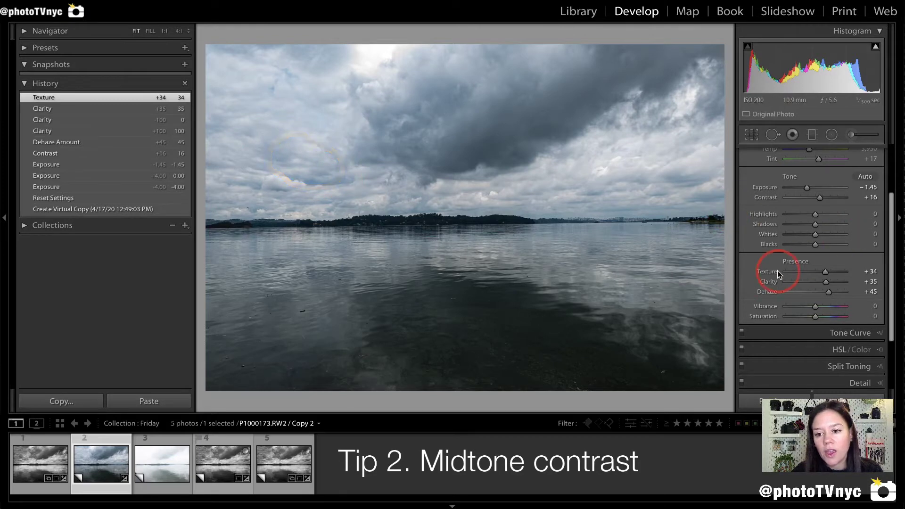
mouse_move(382, 165)
mouse_down()
mouse_move(442, 175)
mouse_move(463, 138)
mouse_move(426, 95)
mouse_move(391, 92)
mouse_move(367, 124)
mouse_move(381, 169)
mouse_up()
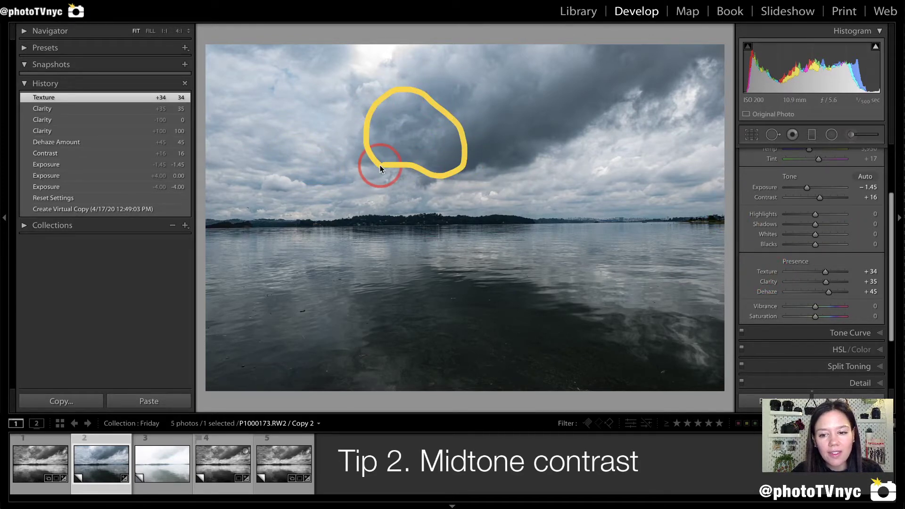
Reset Texture to its default and set it to +62 to bring out more fine detail in the clouds.
double_click(772, 276)
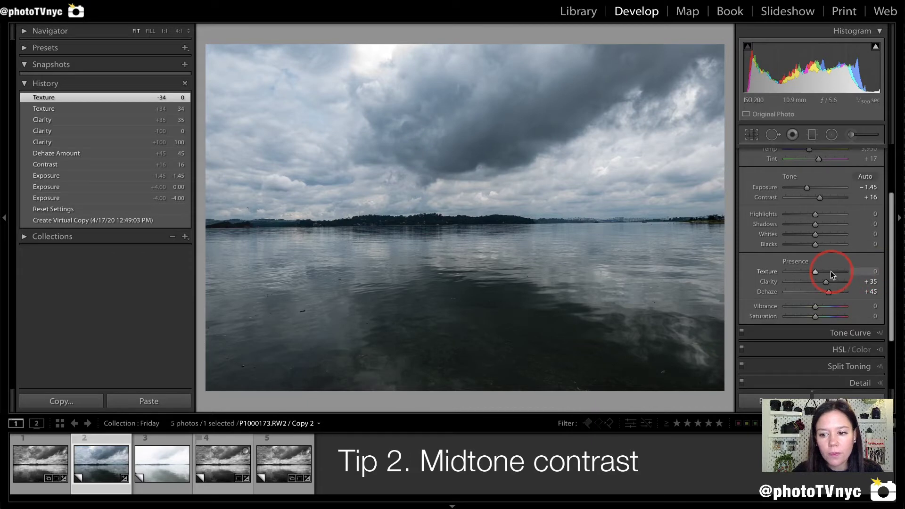
drag(831, 271, 833, 272)
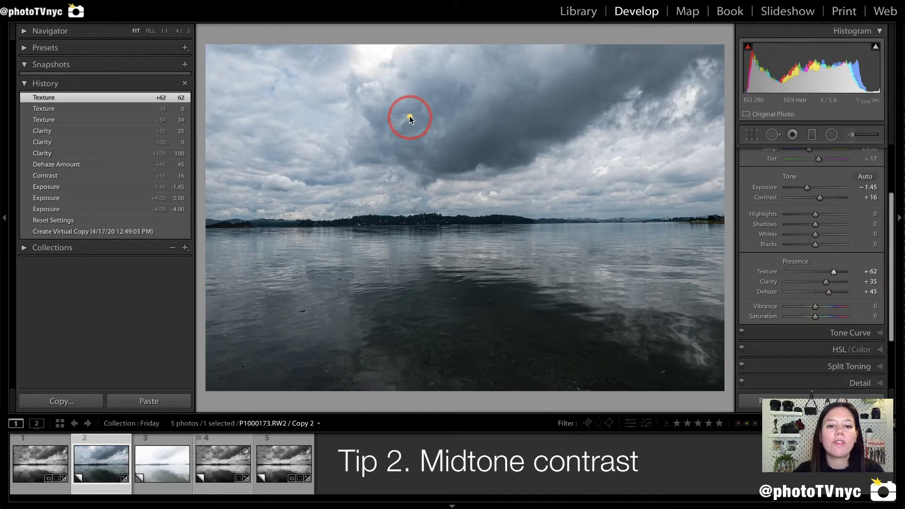
mouse_move(399, 112)
mouse_down()
mouse_move(380, 106)
mouse_move(384, 144)
mouse_move(429, 161)
mouse_move(453, 140)
mouse_move(443, 106)
mouse_move(406, 108)
mouse_up()
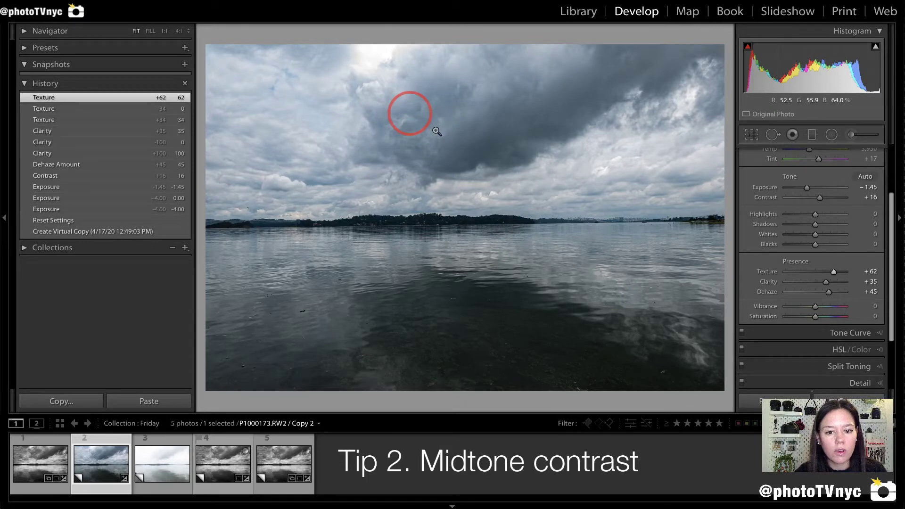
mouse_move(215, 217)
mouse_down()
mouse_move(221, 394)
mouse_move(624, 398)
mouse_move(687, 388)
mouse_move(716, 357)
mouse_move(721, 206)
mouse_move(229, 200)
mouse_move(195, 218)
mouse_up()
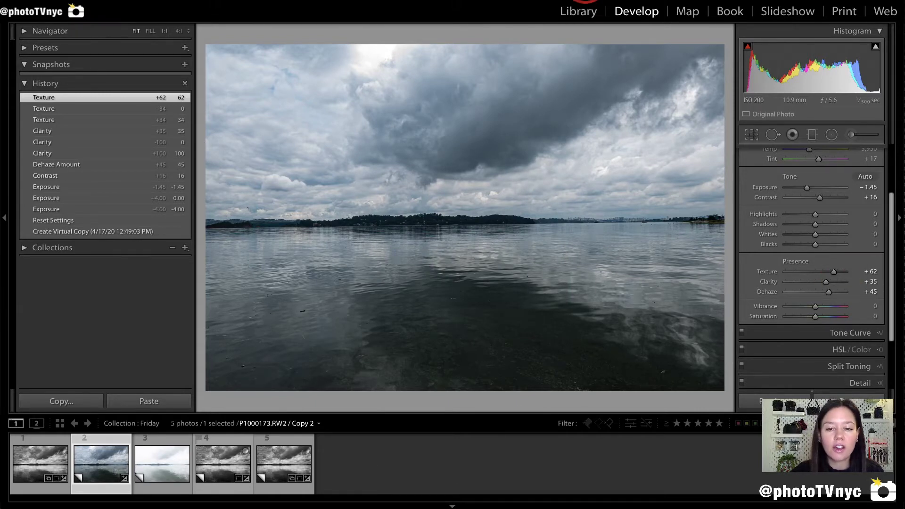
Add a graduated filter with Exposure 1.49, fading from the lower water up into the clouds to brighten the water.
key(m)
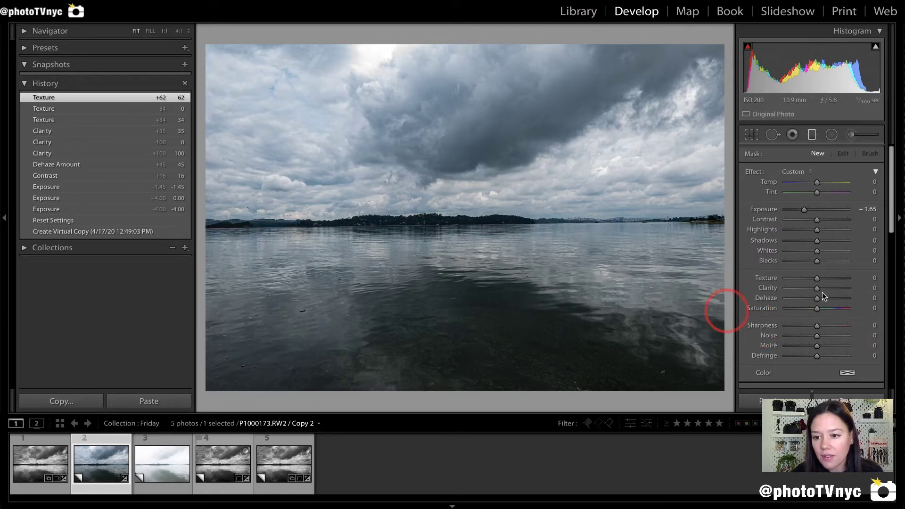
double_click(763, 210)
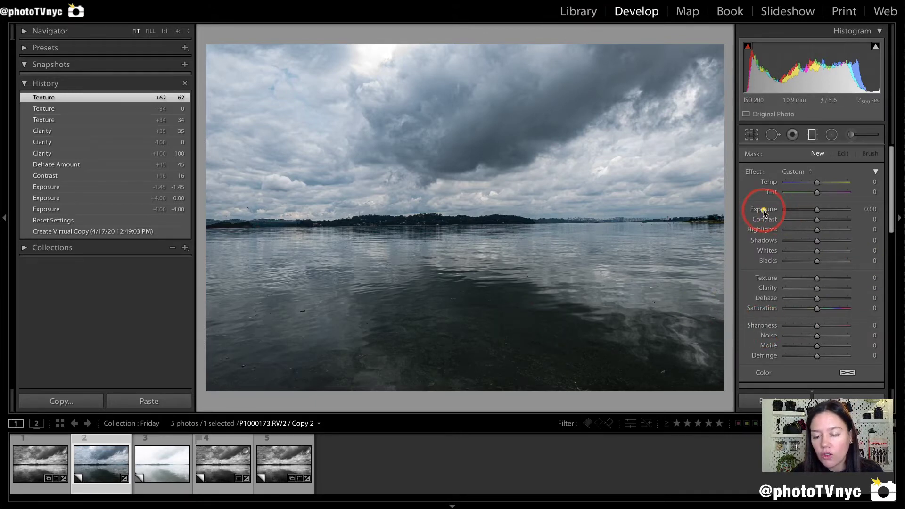
drag(816, 210, 828, 211)
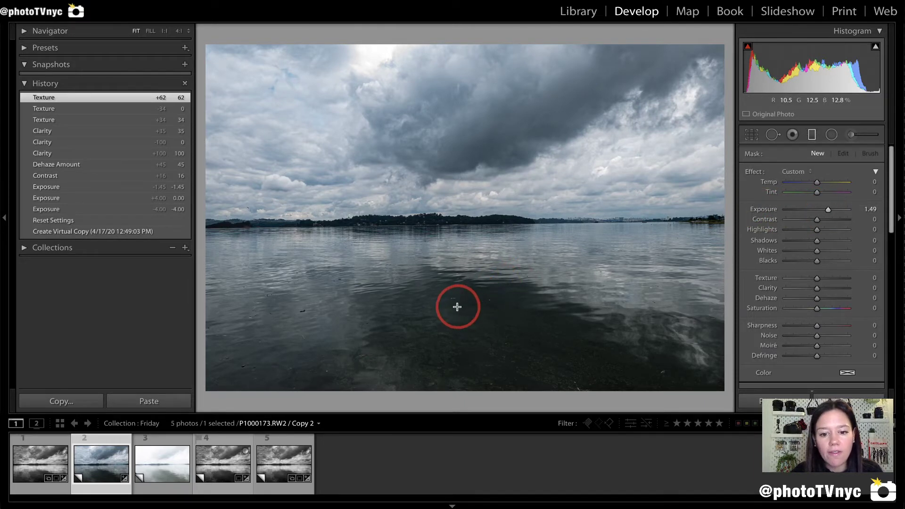
drag(457, 306, 458, 138)
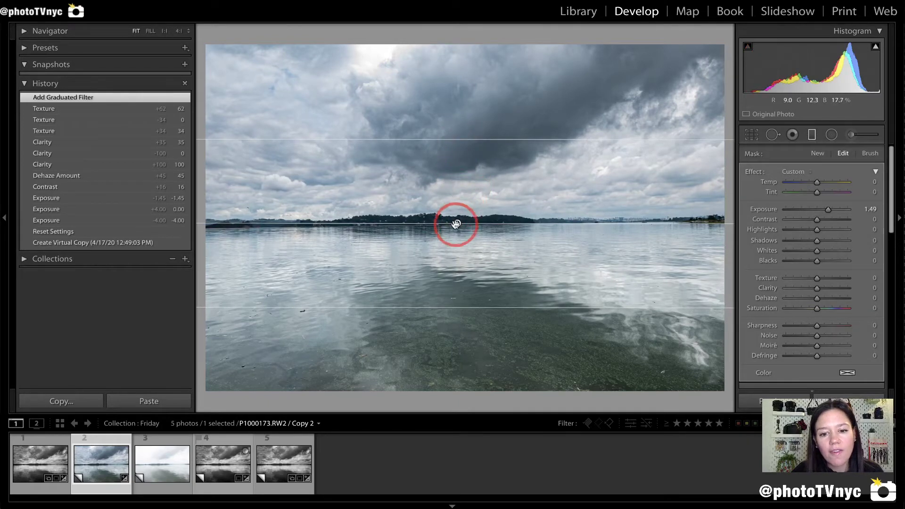
Center and tilt the graduated filter along the horizon, and try a narrow transition before restoring a wide, gradual one.
drag(458, 224, 452, 216)
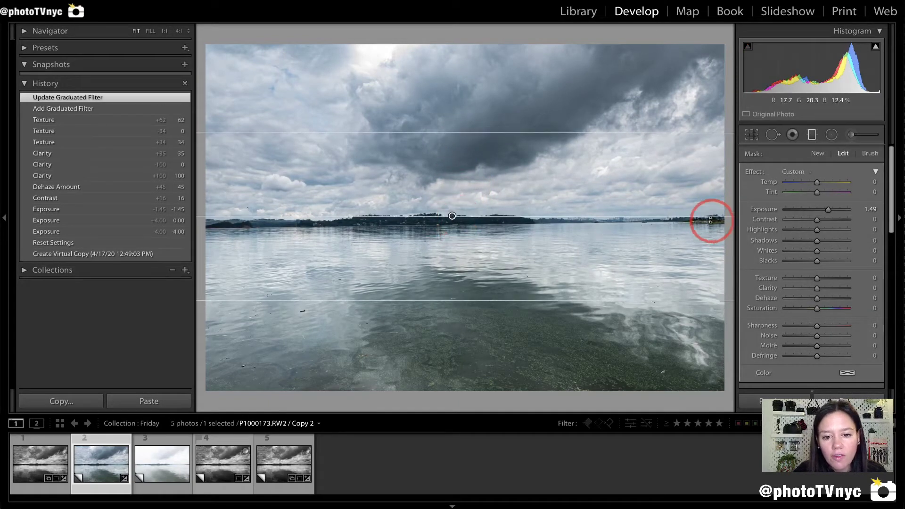
drag(713, 218, 712, 213)
mouse_move(465, 132)
mouse_down()
mouse_move(465, 279)
mouse_move(392, 270)
mouse_up()
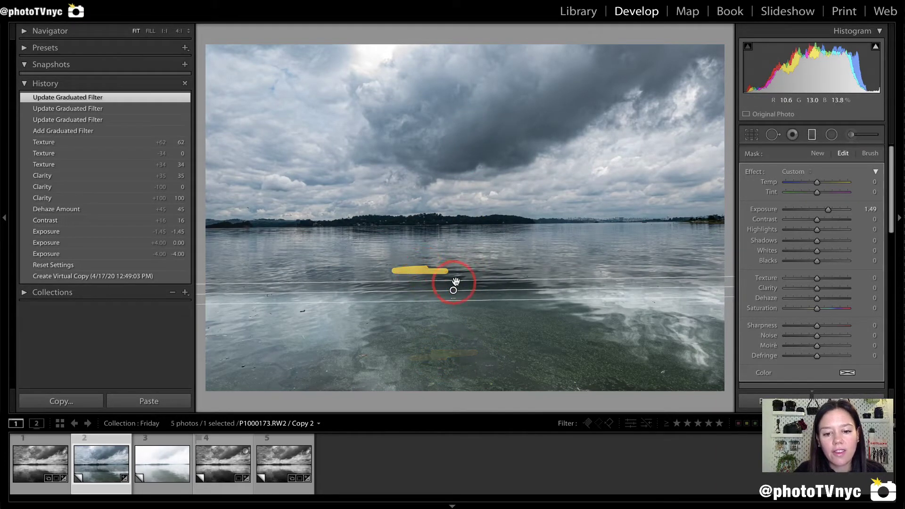
drag(460, 281, 463, 137)
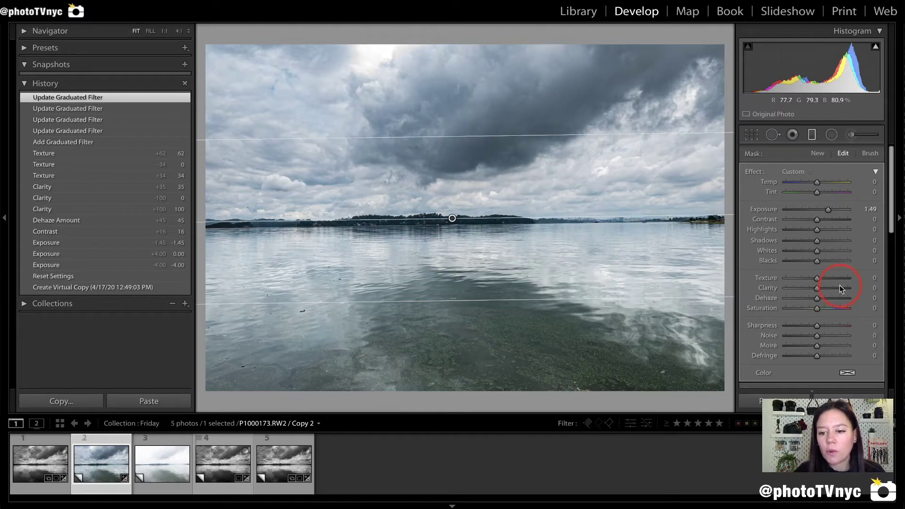
Reduce the graduated filter's Exposure to 0.59 and move the filter up slightly, just above the tree line.
mouse_move(838, 206)
mouse_down()
mouse_move(807, 208)
mouse_move(821, 209)
mouse_up()
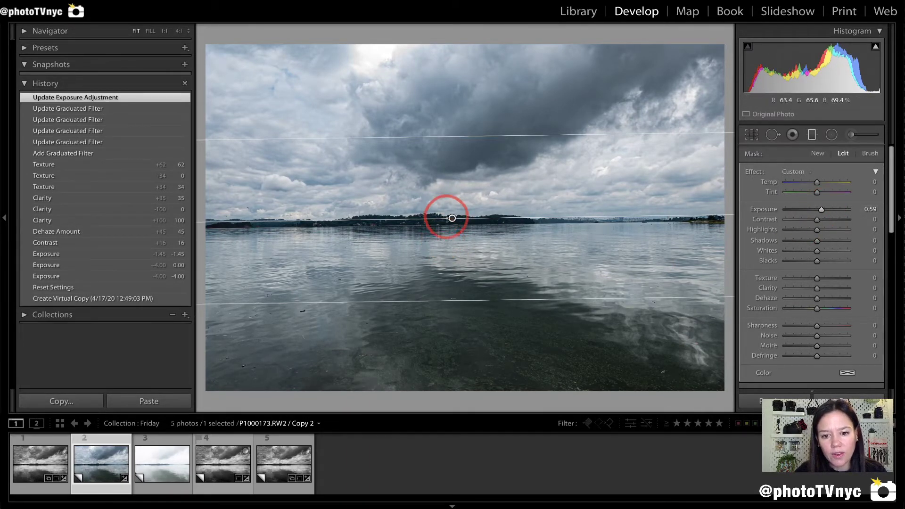
drag(452, 219, 452, 208)
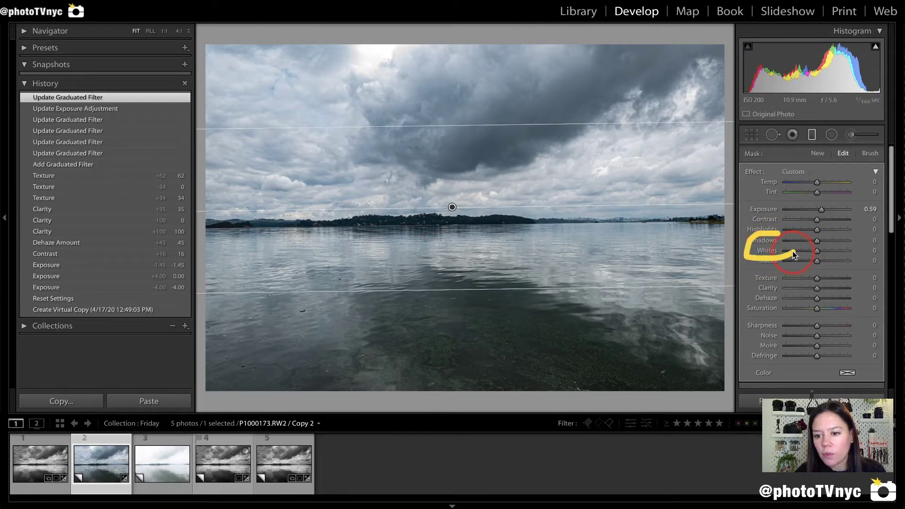
mouse_move(277, 215)
mouse_down()
mouse_move(452, 205)
mouse_move(528, 224)
mouse_move(299, 234)
mouse_up()
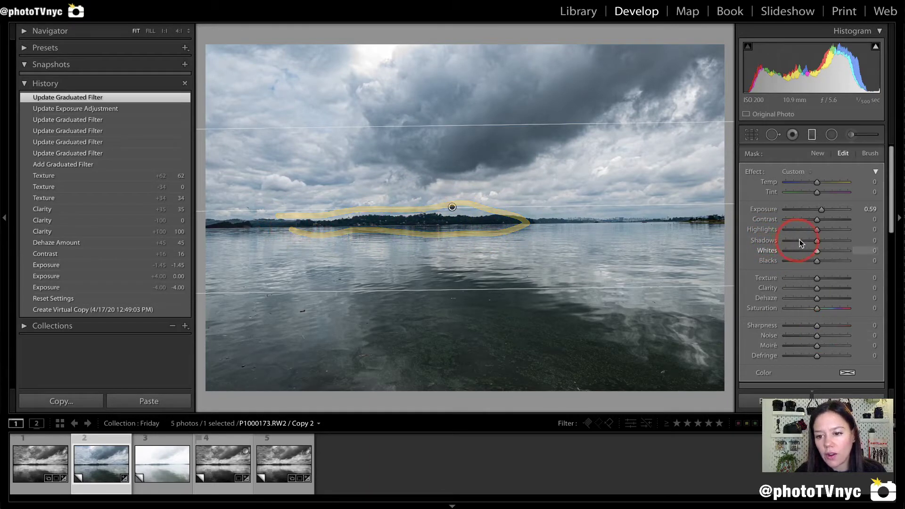
mouse_move(357, 204)
mouse_down()
mouse_move(212, 102)
mouse_move(291, 68)
mouse_move(616, 73)
mouse_move(708, 108)
mouse_move(679, 209)
mouse_move(395, 193)
mouse_up()
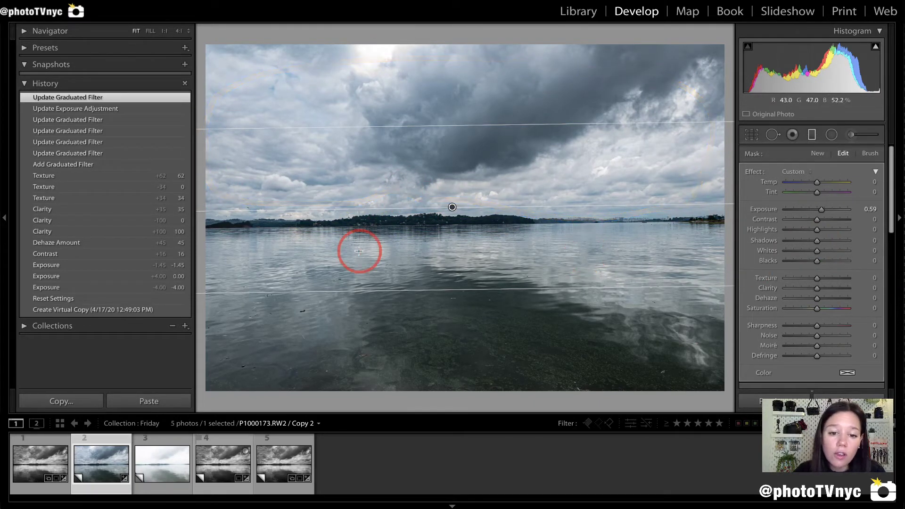
Set the graduated filter's Shadows to 19, Dehaze to 16, Clarity to 5 and Texture to 10, and close the filter.
mouse_move(213, 217)
mouse_down()
mouse_move(216, 384)
mouse_move(528, 401)
mouse_move(669, 401)
mouse_move(703, 389)
mouse_move(693, 243)
mouse_move(608, 206)
mouse_move(416, 203)
mouse_move(431, 200)
mouse_move(216, 218)
mouse_up()
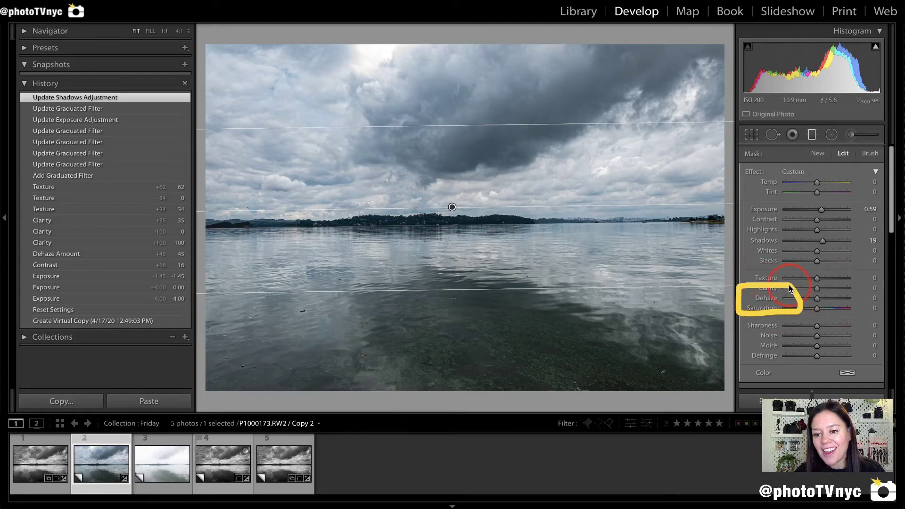
click(817, 298)
drag(817, 298, 821, 277)
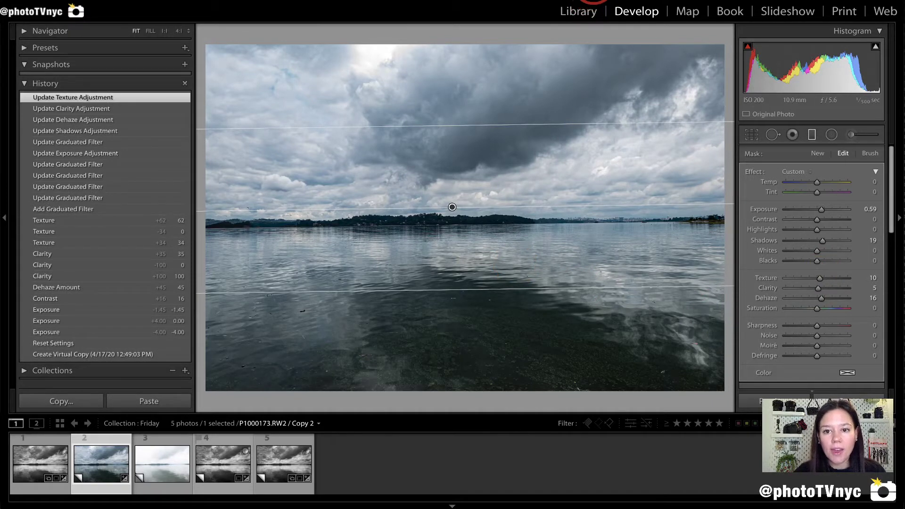
key(m)
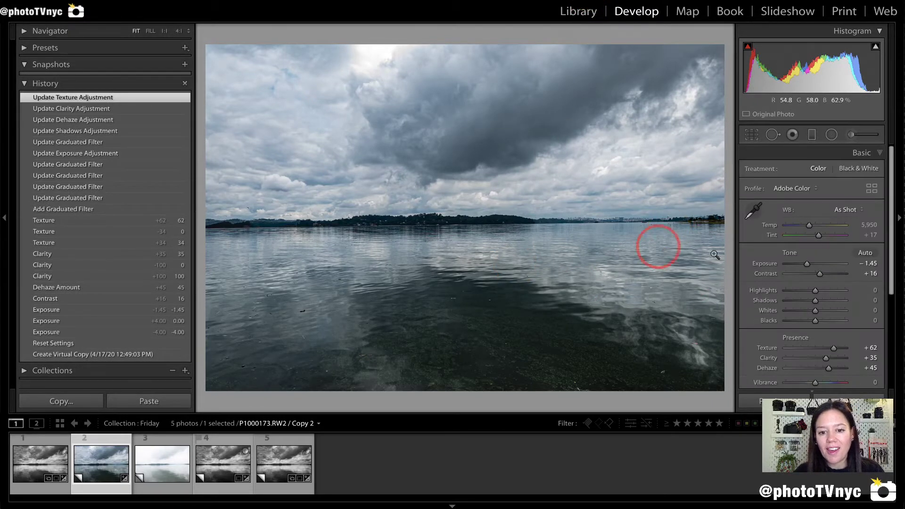
View the sky at 1:1 and check the photo's shutter speed, aperture and ISO in the information overlay.
click(429, 233)
drag(428, 233, 448, 297)
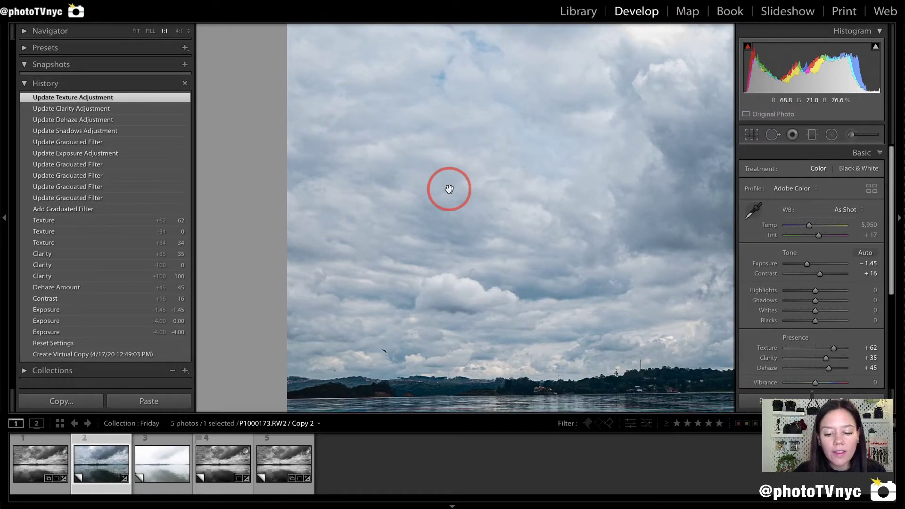
key(ctrl+=)
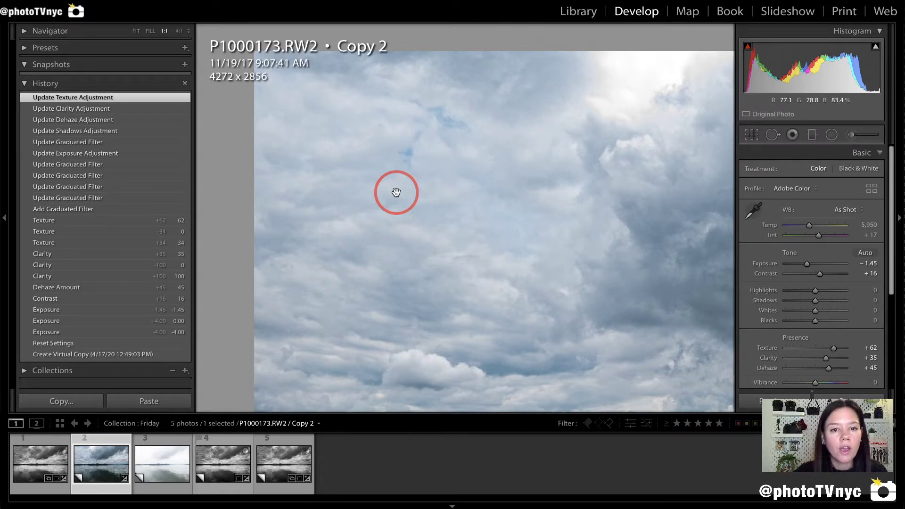
key(i)
mouse_move(307, 84)
mouse_down()
mouse_move(342, 65)
mouse_move(289, 43)
mouse_move(289, 75)
mouse_move(314, 76)
mouse_up()
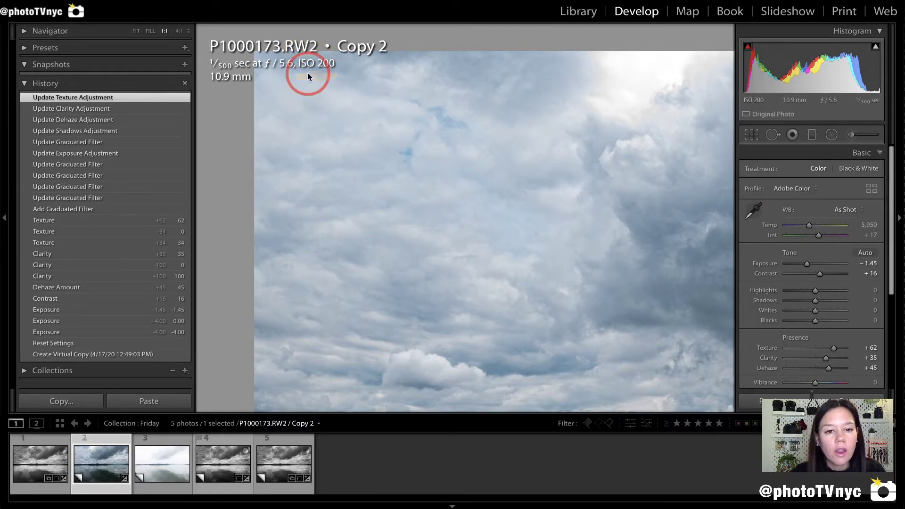
key(i)
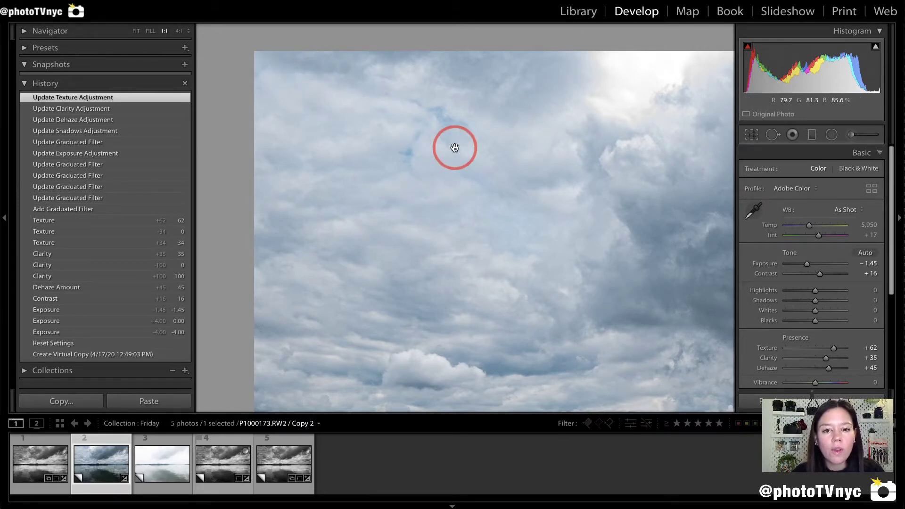
Examine the horizon, dark storm cloud and bright sky at 1:1 for noise, and return to the full photo.
click(513, 287)
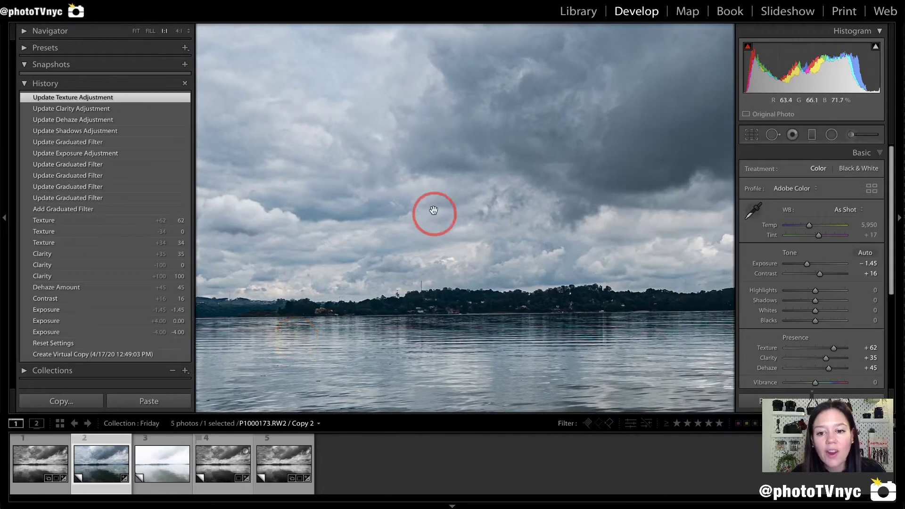
mouse_move(435, 212)
mouse_down()
mouse_move(513, 326)
mouse_move(564, 358)
mouse_up()
drag(428, 280, 334, 258)
drag(602, 253, 390, 224)
drag(582, 235, 372, 204)
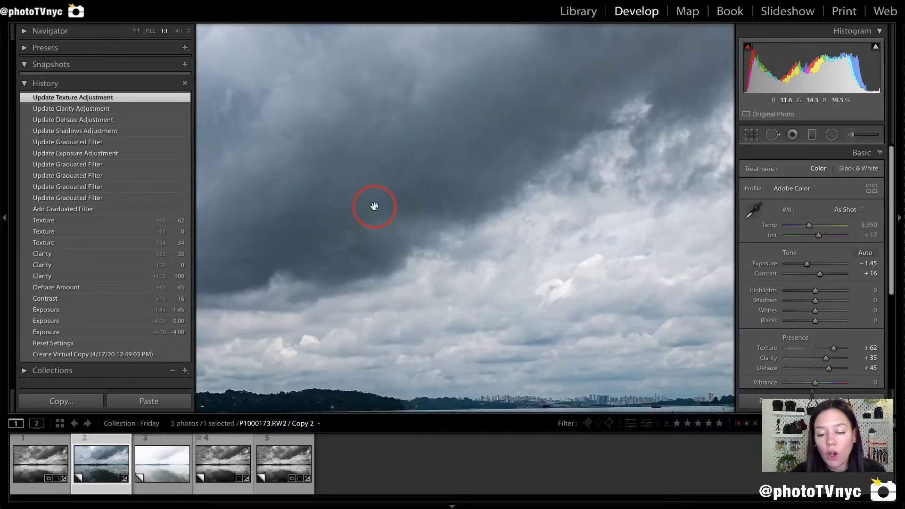
drag(533, 249, 387, 337)
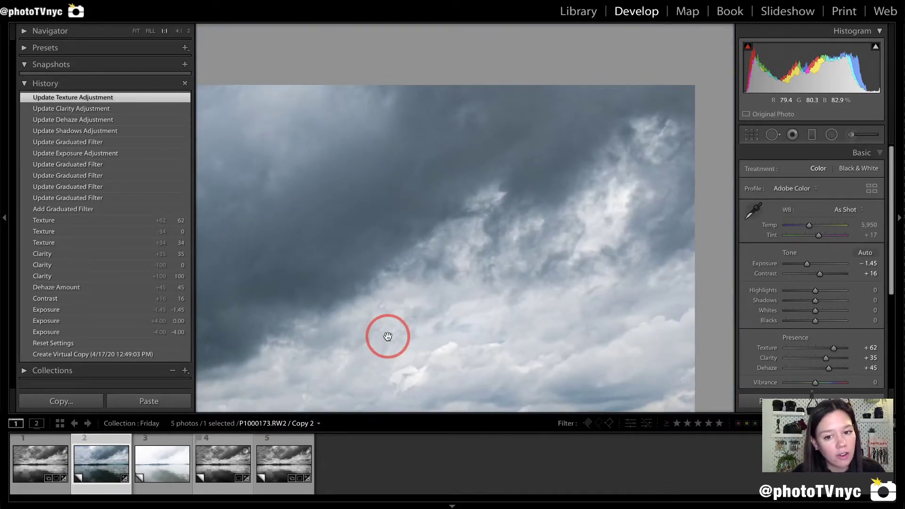
drag(295, 269, 485, 196)
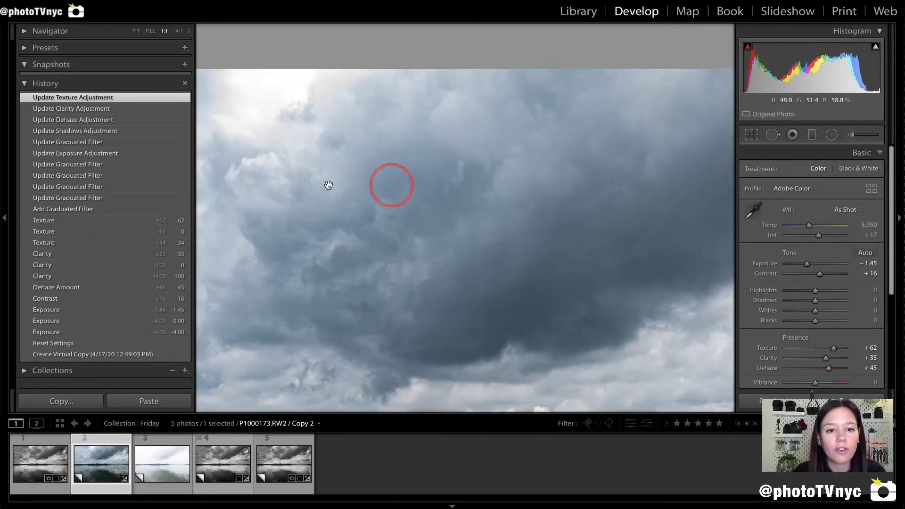
drag(302, 181, 501, 121)
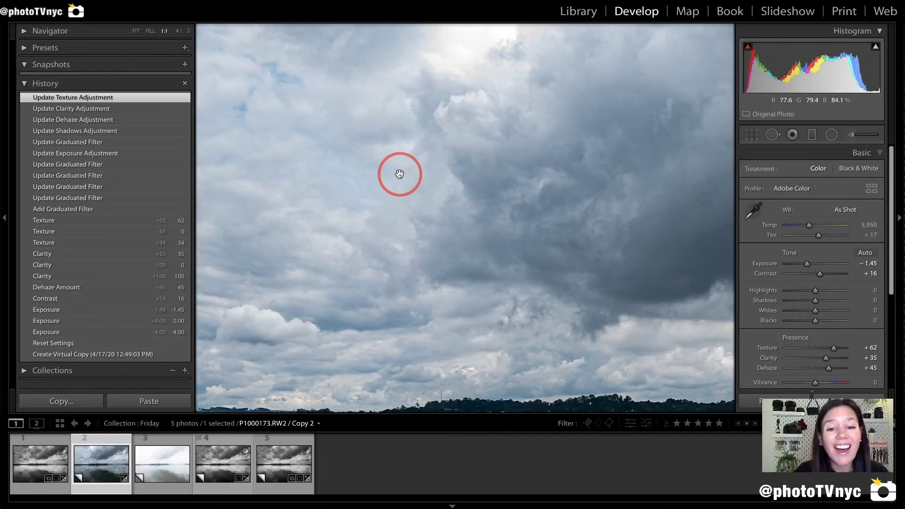
click(399, 174)
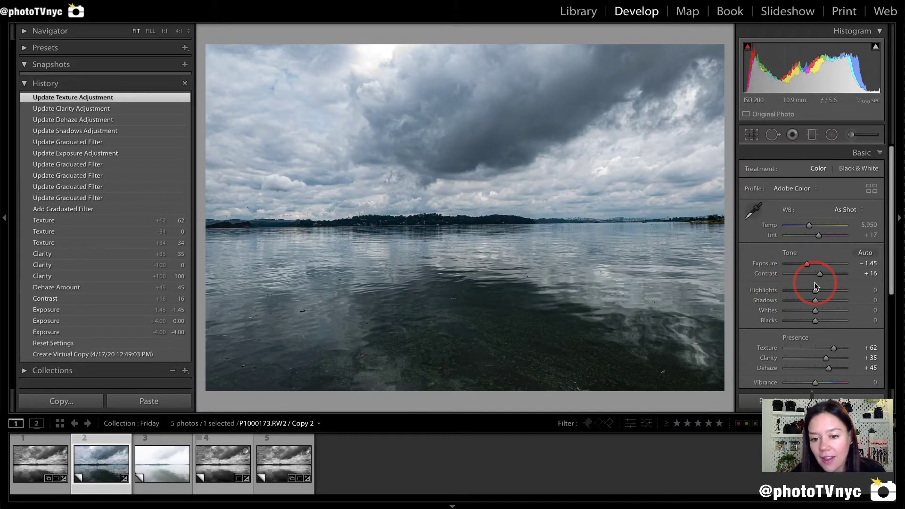
Set Luminance noise reduction to 26 in the Detail adjustments while judging the dark cloud at 1:1.
scroll(809, 311, down, 1)
scroll(809, 311, down, 3)
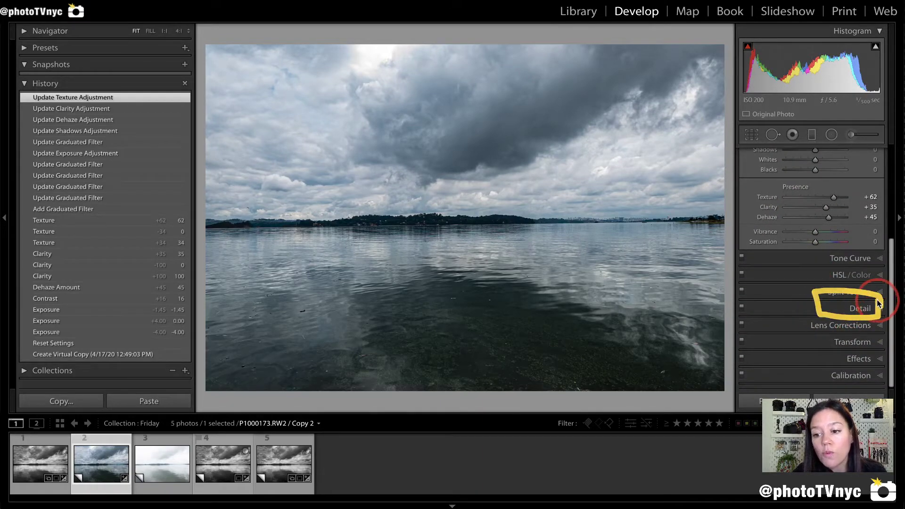
click(860, 308)
click(275, 89)
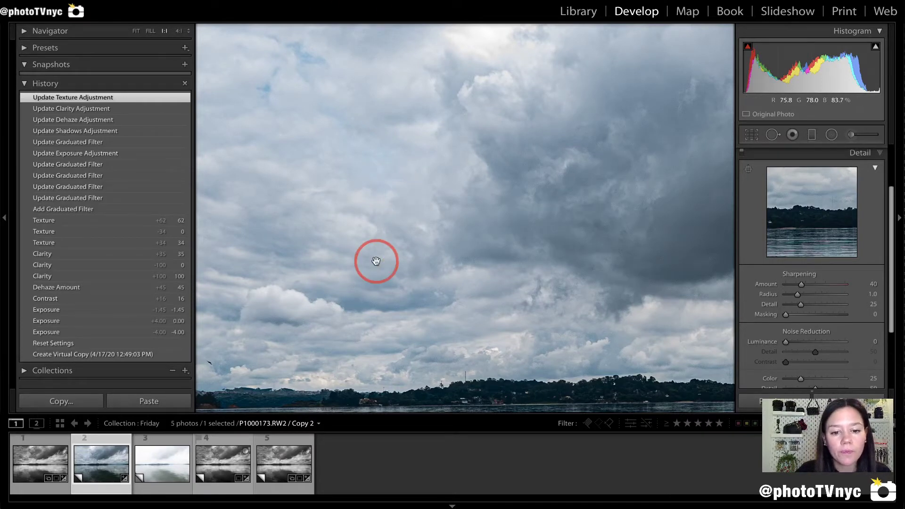
drag(349, 202, 400, 196)
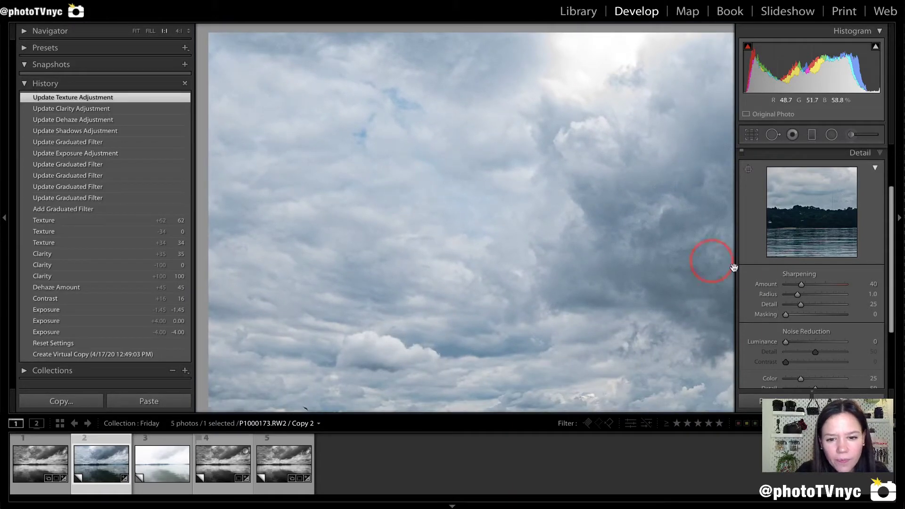
drag(614, 287, 426, 180)
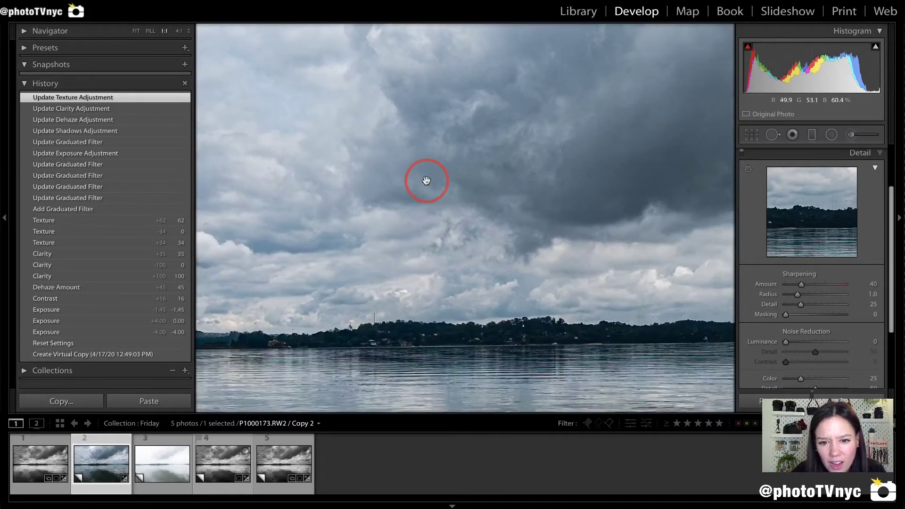
drag(600, 213, 471, 232)
mouse_move(399, 271)
mouse_down()
mouse_move(598, 243)
mouse_move(570, 120)
mouse_move(472, 117)
mouse_move(404, 159)
mouse_move(372, 197)
mouse_move(379, 227)
mouse_move(421, 273)
mouse_up()
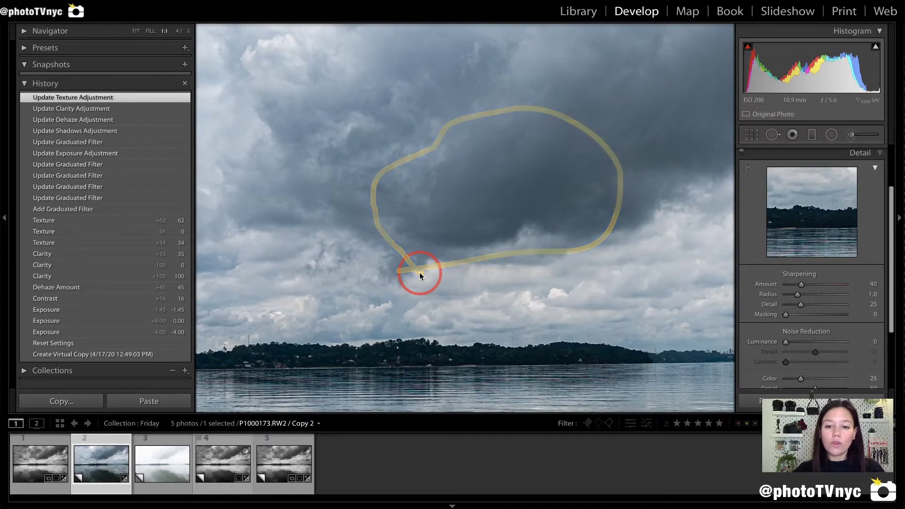
mouse_move(446, 220)
mouse_down()
mouse_move(487, 133)
mouse_move(475, 206)
mouse_move(524, 192)
mouse_move(601, 208)
mouse_up()
mouse_move(842, 325)
mouse_down()
mouse_move(779, 320)
mouse_move(765, 354)
mouse_move(859, 350)
mouse_move(864, 333)
mouse_move(807, 319)
mouse_move(755, 339)
mouse_move(801, 344)
mouse_up()
click(468, 271)
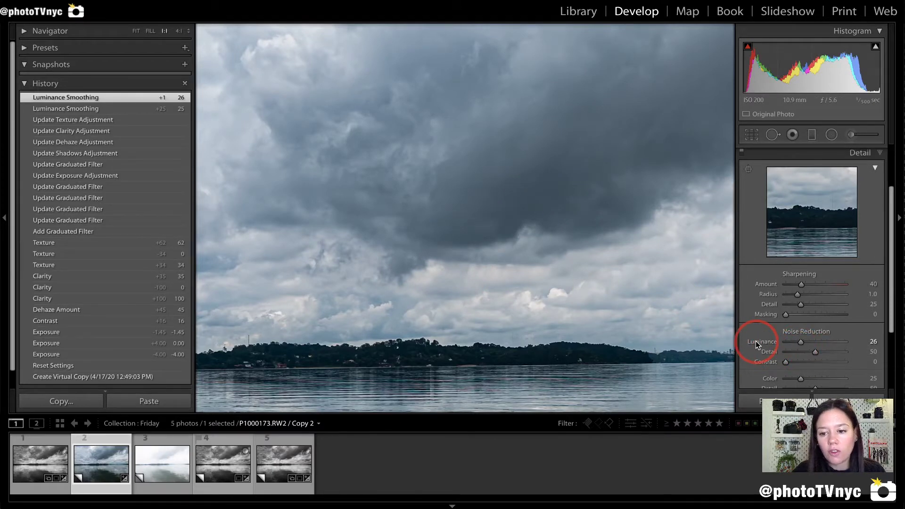
Compare the dark cloud at 1:1 with the Detail adjustments switched off and on, leaving them on.
click(748, 167)
mouse_move(747, 168)
mouse_down()
mouse_move(727, 139)
mouse_move(732, 162)
mouse_move(749, 160)
mouse_move(744, 134)
mouse_move(741, 183)
mouse_up()
scroll(762, 200, up, 2)
scroll(762, 198, up, 2)
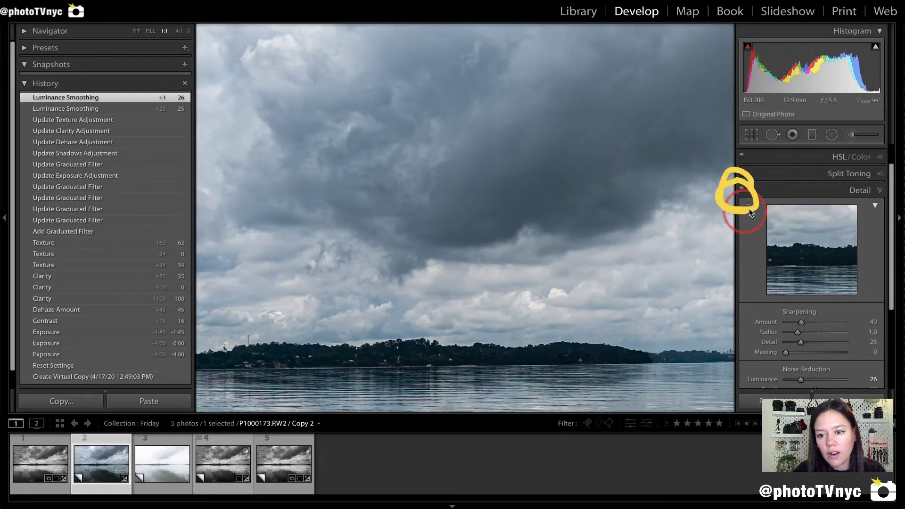
drag(844, 189, 762, 190)
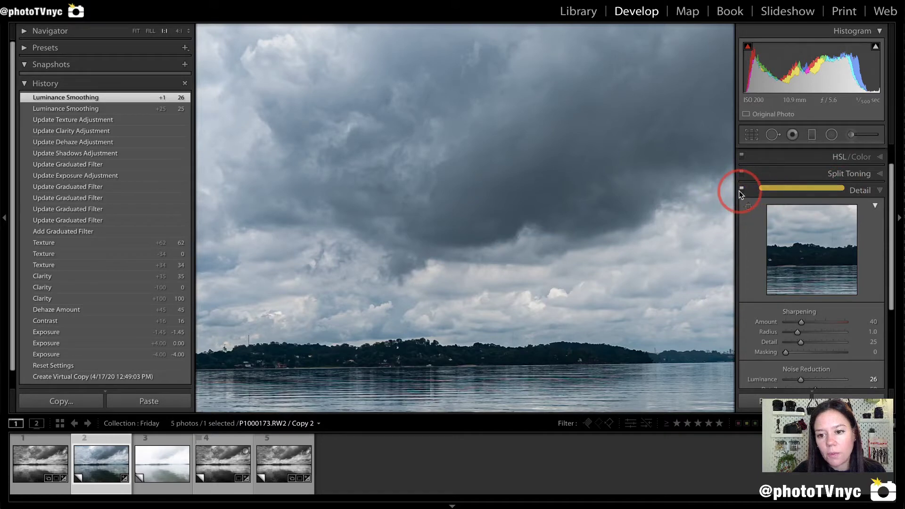
click(742, 188)
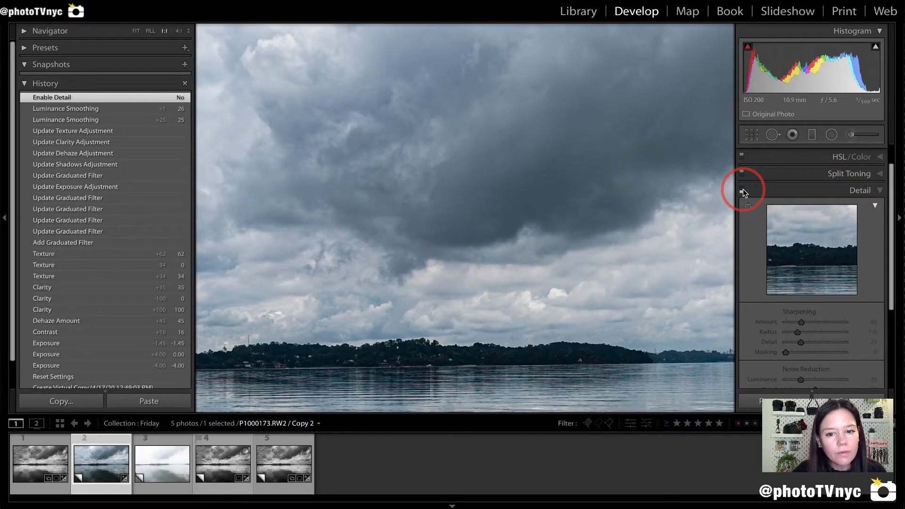
drag(434, 189, 497, 162)
mouse_move(574, 156)
mouse_down()
mouse_move(494, 185)
mouse_move(437, 192)
mouse_move(419, 222)
mouse_move(499, 212)
mouse_move(509, 228)
mouse_up()
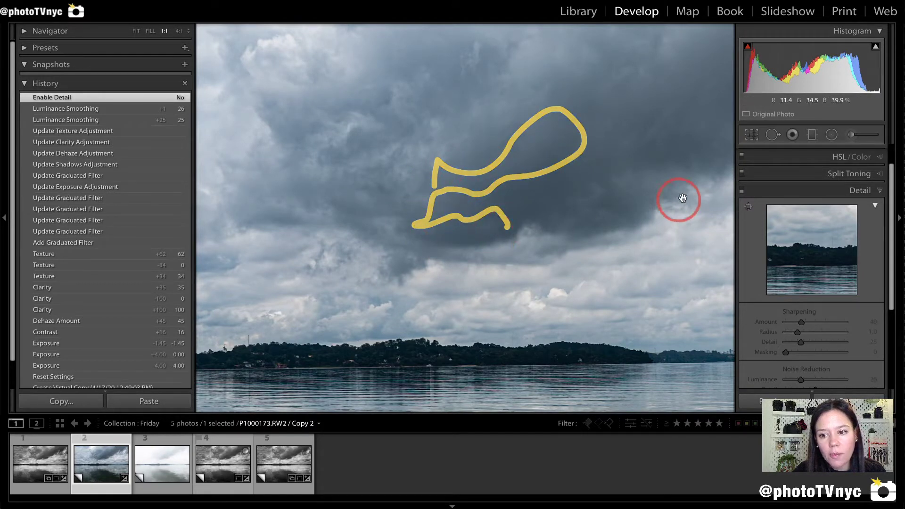
click(742, 190)
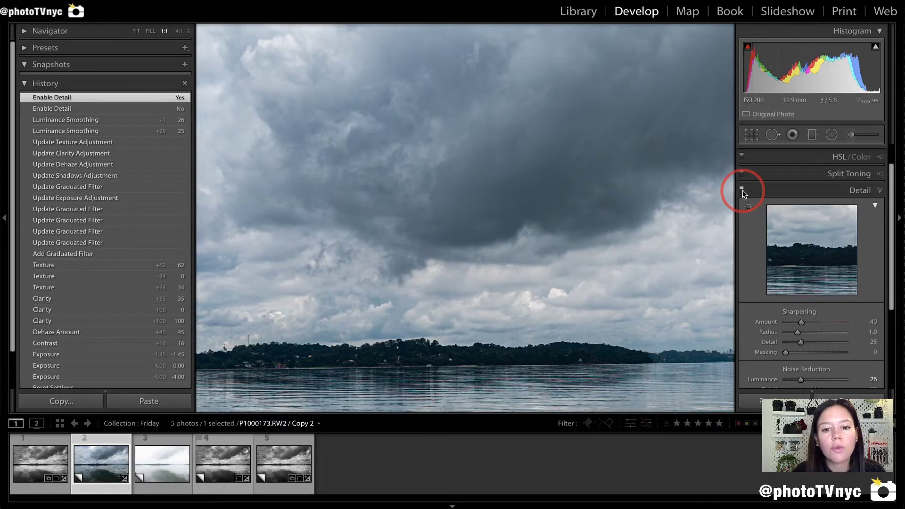
mouse_move(421, 228)
mouse_down()
mouse_move(488, 91)
mouse_move(519, 62)
mouse_move(615, 134)
mouse_move(577, 216)
mouse_move(454, 258)
mouse_move(421, 256)
mouse_up()
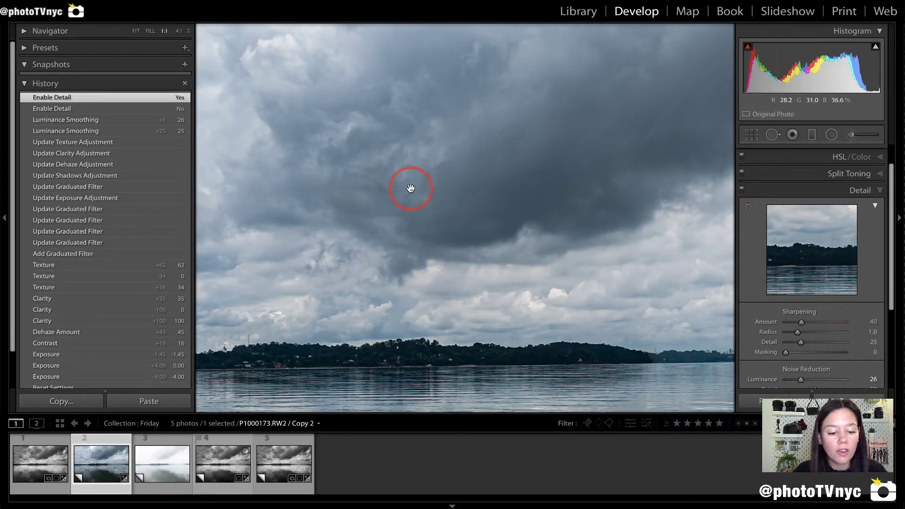
click(410, 188)
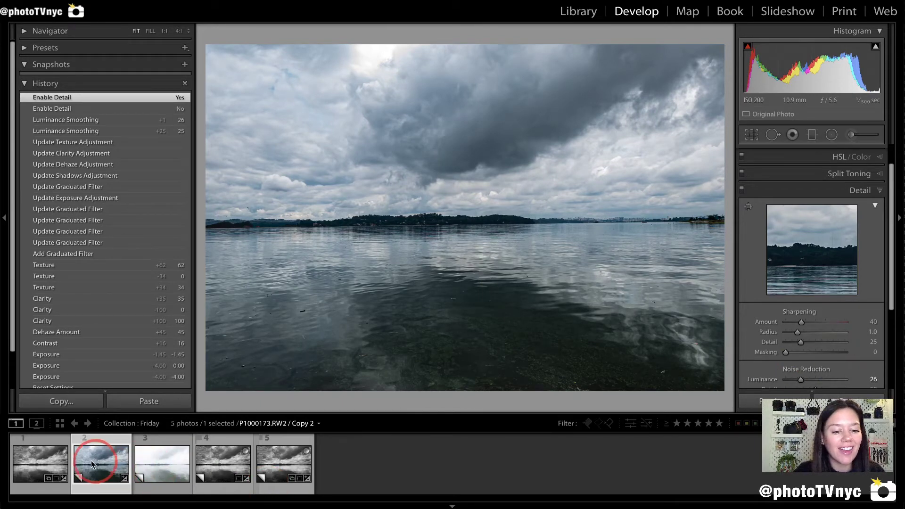
Compare the edited seascape with the unedited Copy 3 and return to Copy 2, checking its water and horizon.
click(142, 465)
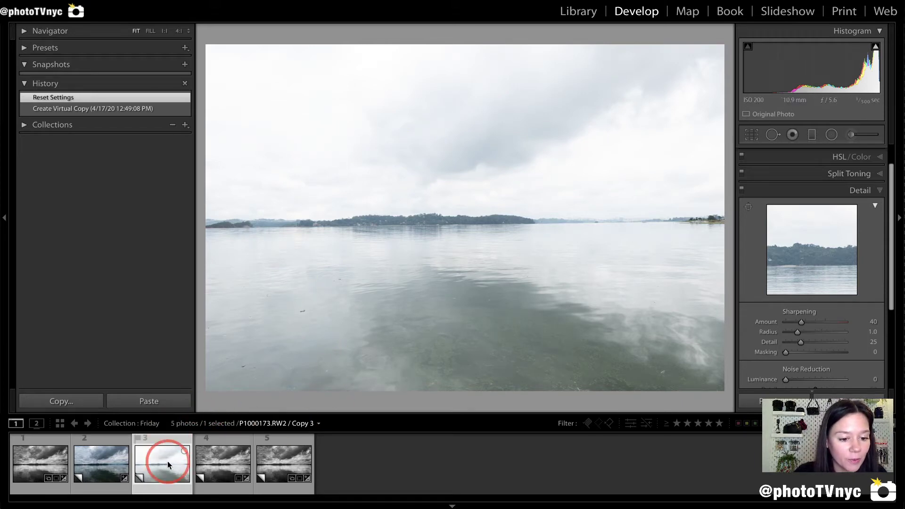
click(104, 462)
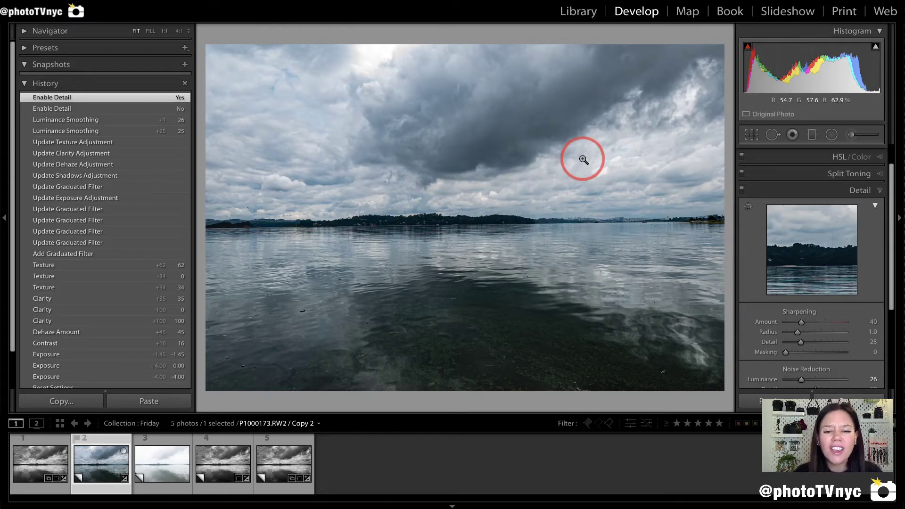
mouse_move(349, 244)
mouse_down()
mouse_move(339, 239)
mouse_move(393, 400)
mouse_up()
mouse_move(479, 395)
mouse_down()
mouse_move(727, 277)
mouse_move(490, 225)
mouse_move(300, 264)
mouse_up()
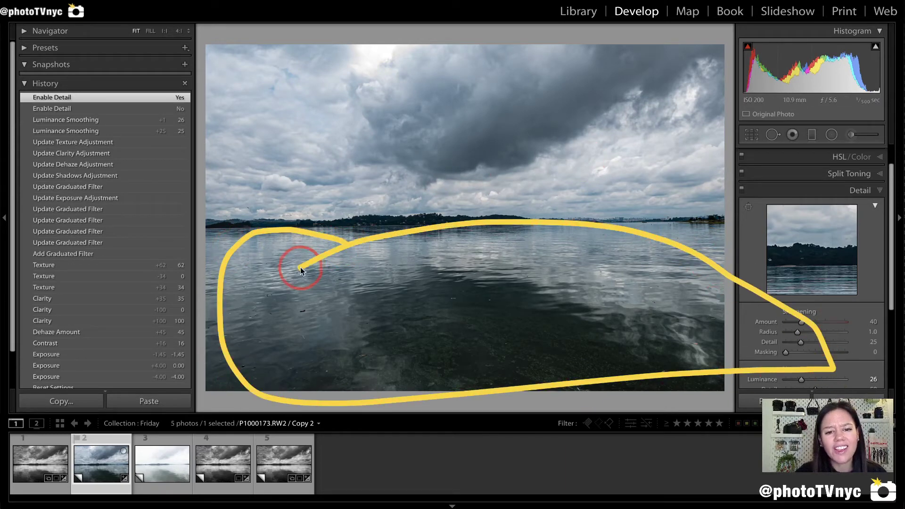
mouse_move(228, 203)
mouse_down()
mouse_move(418, 206)
mouse_move(657, 66)
mouse_move(153, 78)
mouse_move(231, 210)
mouse_move(580, 204)
mouse_up()
Warm the photo's white balance in the Basic adjustments by raising Temp to 6,652.
click(830, 191)
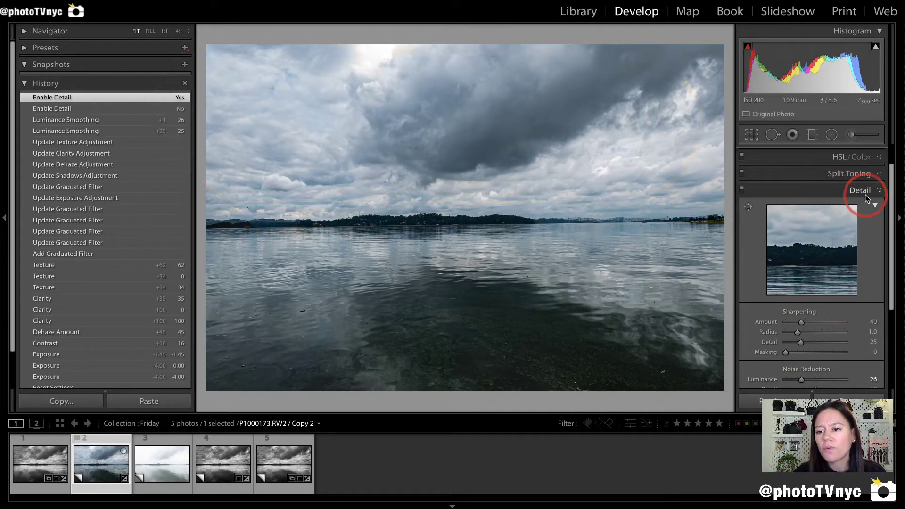
click(859, 152)
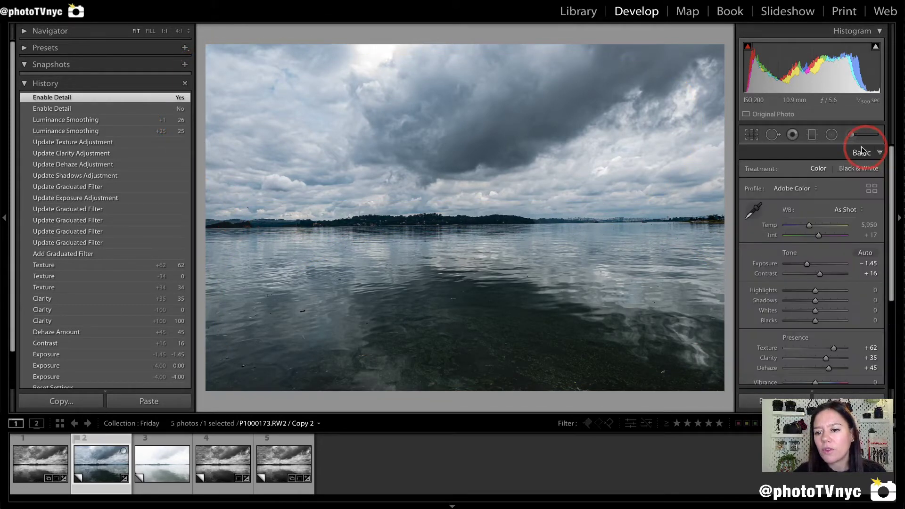
mouse_move(805, 210)
mouse_down()
mouse_move(771, 193)
mouse_move(746, 218)
mouse_move(776, 244)
mouse_move(864, 242)
mouse_move(871, 220)
mouse_up()
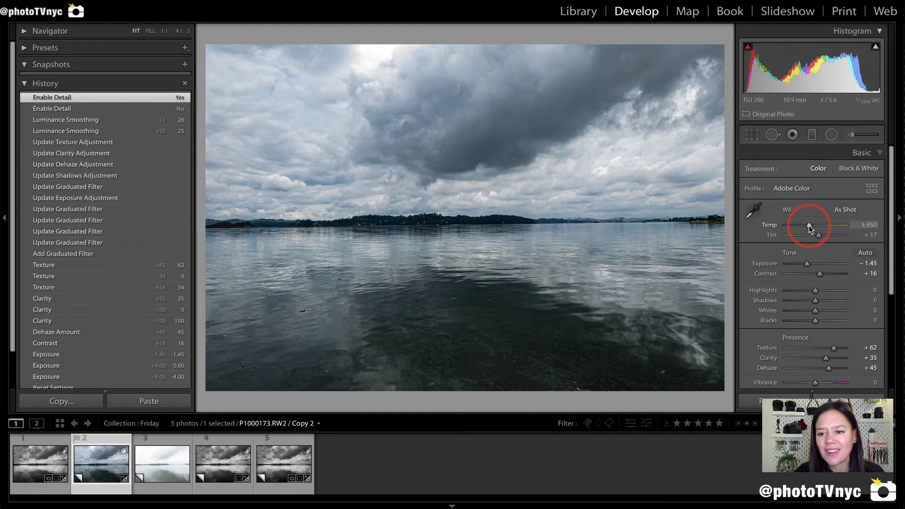
drag(809, 226, 810, 225)
mouse_move(483, 225)
mouse_down()
mouse_move(245, 226)
mouse_move(218, 273)
mouse_move(270, 355)
mouse_move(609, 355)
mouse_move(652, 316)
mouse_move(562, 211)
mouse_move(465, 198)
mouse_up()
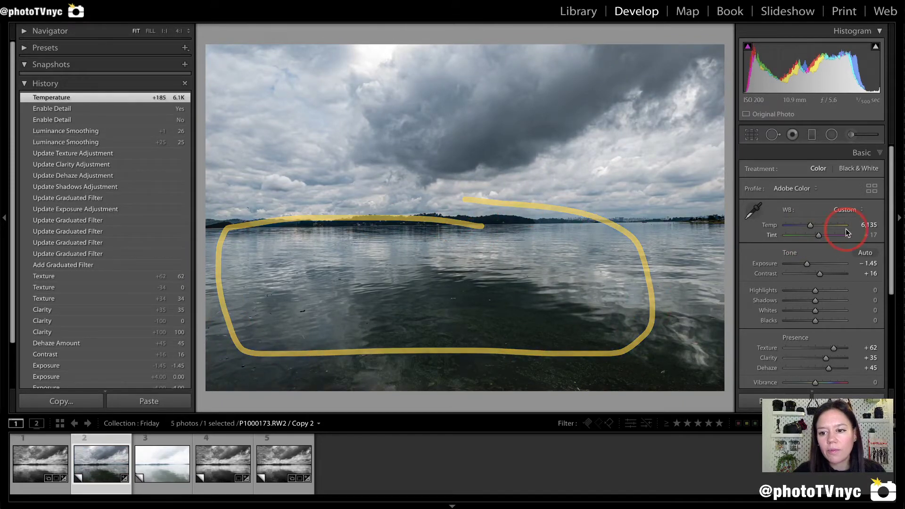
drag(812, 225, 814, 225)
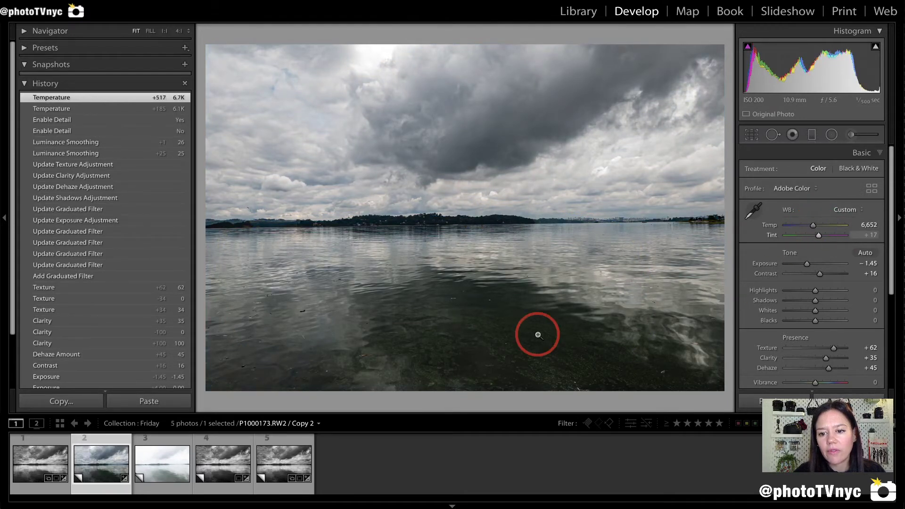
mouse_move(245, 91)
mouse_down()
mouse_move(645, 93)
mouse_move(635, 199)
mouse_move(338, 213)
mouse_move(241, 151)
mouse_move(246, 125)
mouse_up()
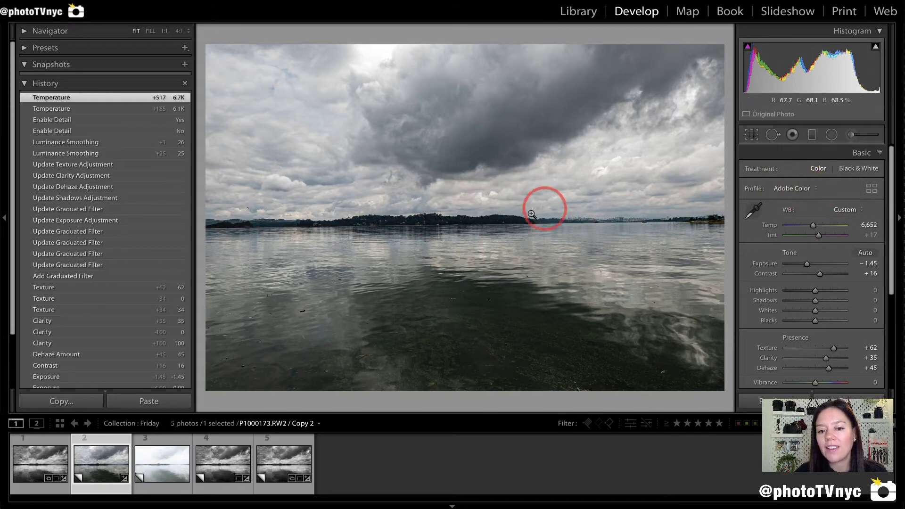
Examine the water just below the shoreline at 3:1 for colour fringing.
click(429, 227)
key(ctrl+equal)
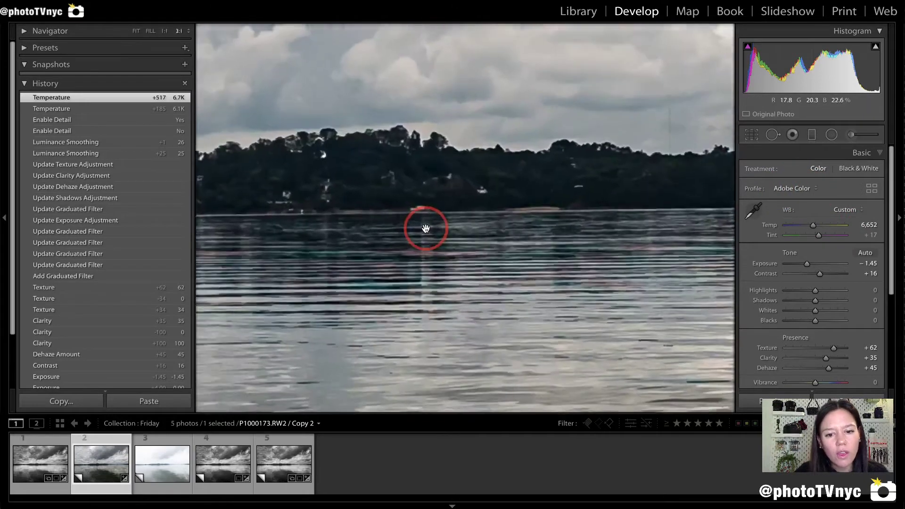
key(ctrl+equal)
mouse_move(478, 220)
mouse_down()
mouse_move(224, 217)
mouse_move(222, 264)
mouse_move(319, 295)
mouse_move(527, 323)
mouse_move(683, 328)
mouse_move(708, 235)
mouse_move(549, 207)
mouse_move(458, 220)
mouse_move(467, 217)
mouse_move(253, 213)
mouse_up()
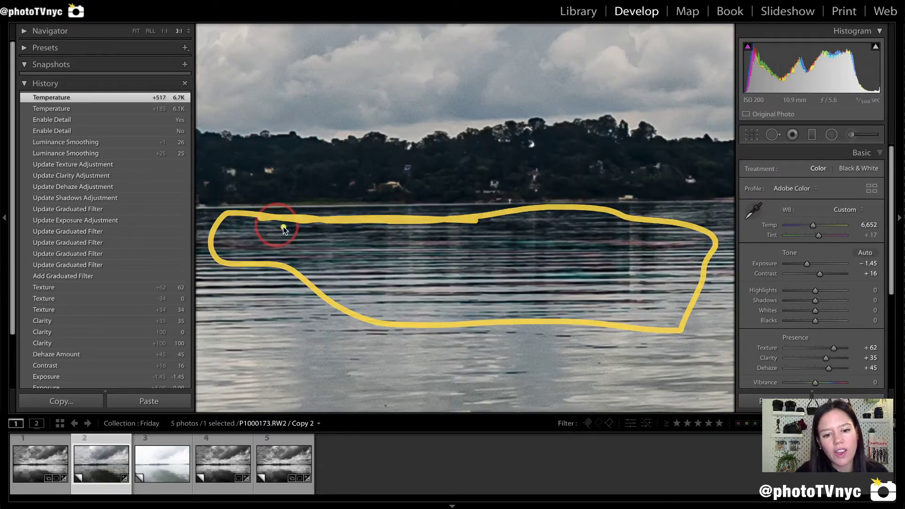
click(375, 262)
click(438, 268)
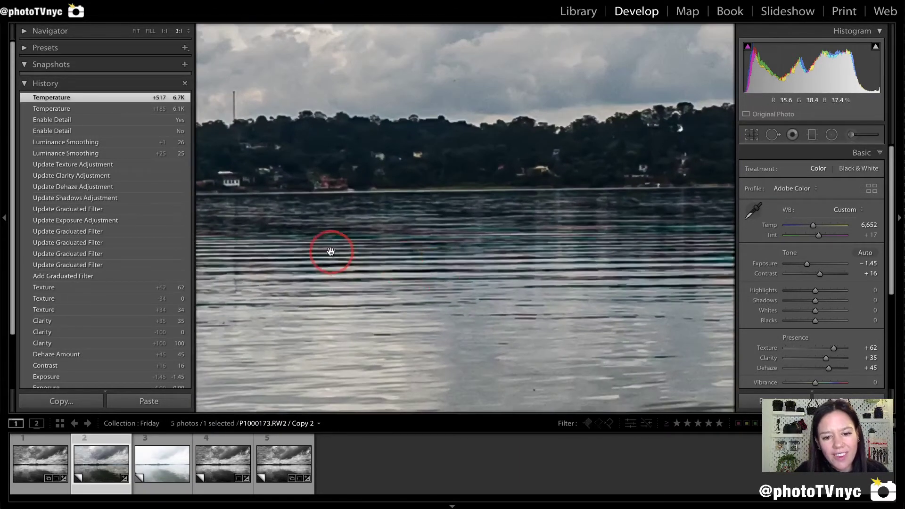
drag(330, 253, 523, 256)
mouse_move(419, 220)
mouse_down()
mouse_move(311, 216)
mouse_move(213, 235)
mouse_move(258, 274)
mouse_move(473, 295)
mouse_move(640, 261)
mouse_move(570, 209)
mouse_move(383, 209)
mouse_up()
drag(693, 257, 294, 253)
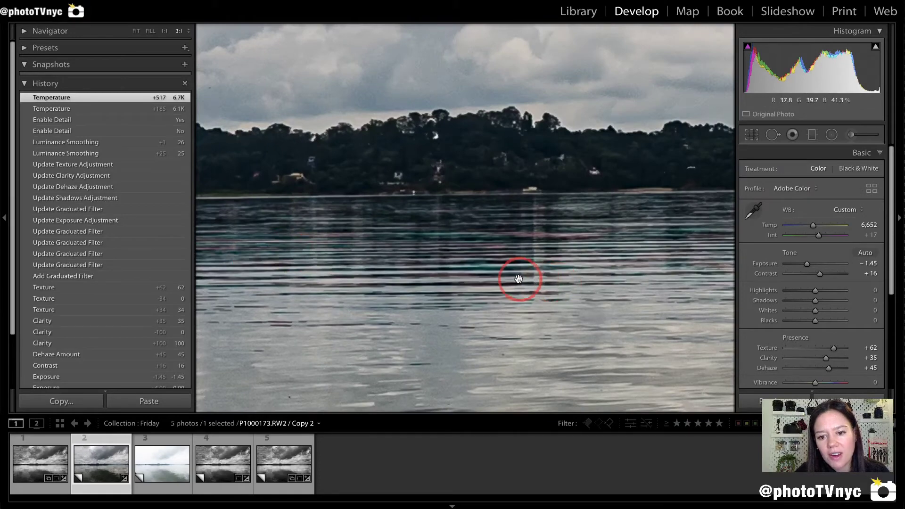
drag(525, 278, 410, 212)
drag(494, 192, 429, 316)
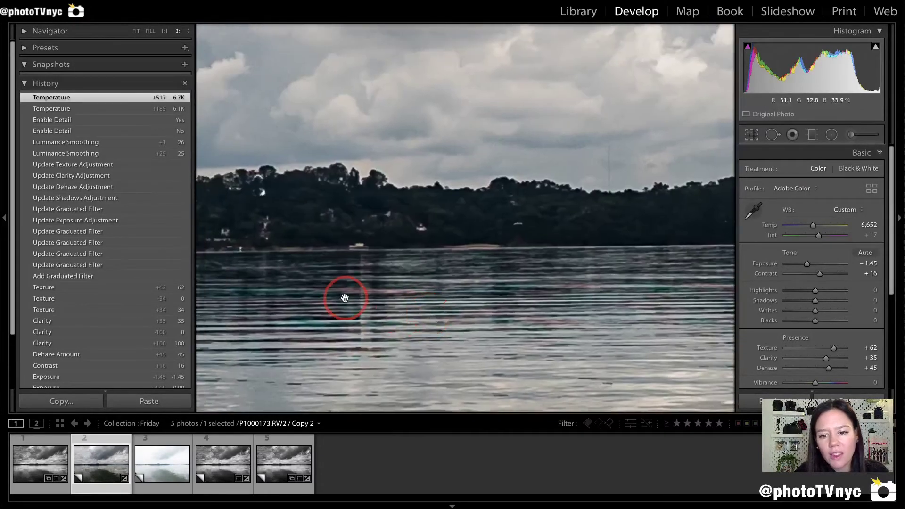
Try Remove Chromatic Aberration in the Lens Corrections on the fringed water near the shoreline.
click(876, 152)
mouse_move(824, 228)
mouse_down()
mouse_move(792, 228)
mouse_move(771, 245)
mouse_move(893, 249)
mouse_move(867, 221)
mouse_up()
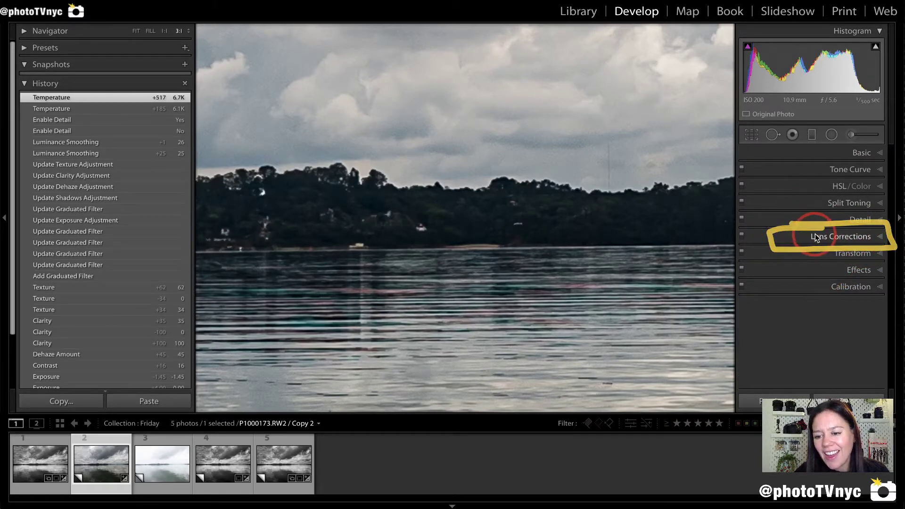
mouse_move(560, 287)
mouse_down()
mouse_move(341, 287)
mouse_move(294, 301)
mouse_move(535, 313)
mouse_move(565, 306)
mouse_move(557, 285)
mouse_up()
click(828, 238)
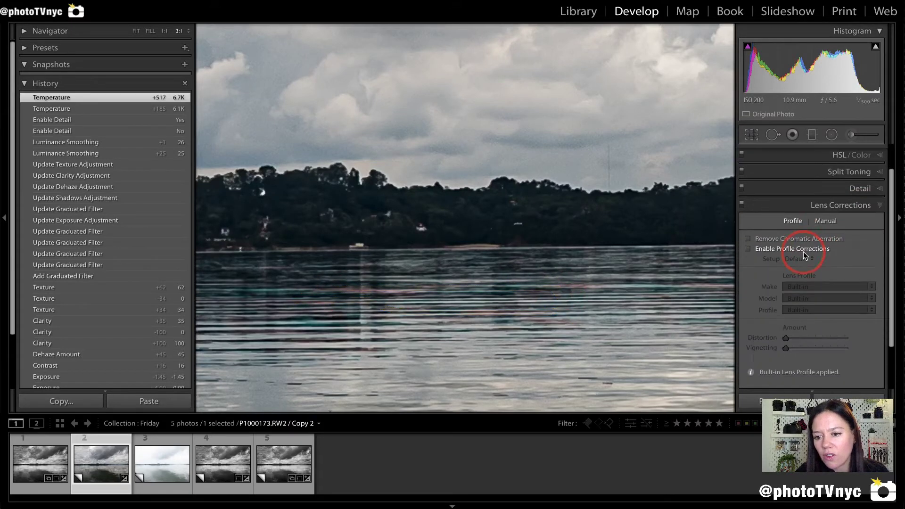
mouse_move(741, 248)
mouse_down()
mouse_move(847, 247)
mouse_move(854, 228)
mouse_move(729, 215)
mouse_up()
drag(789, 231, 766, 231)
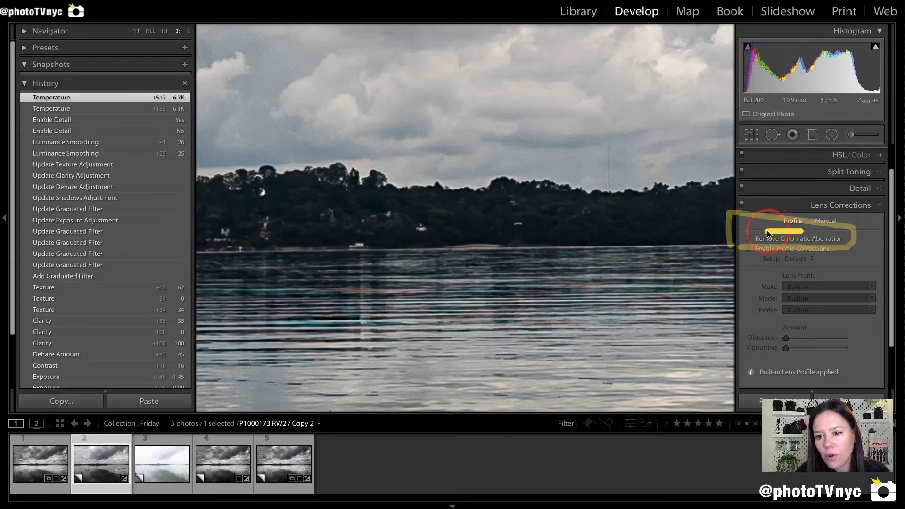
click(750, 239)
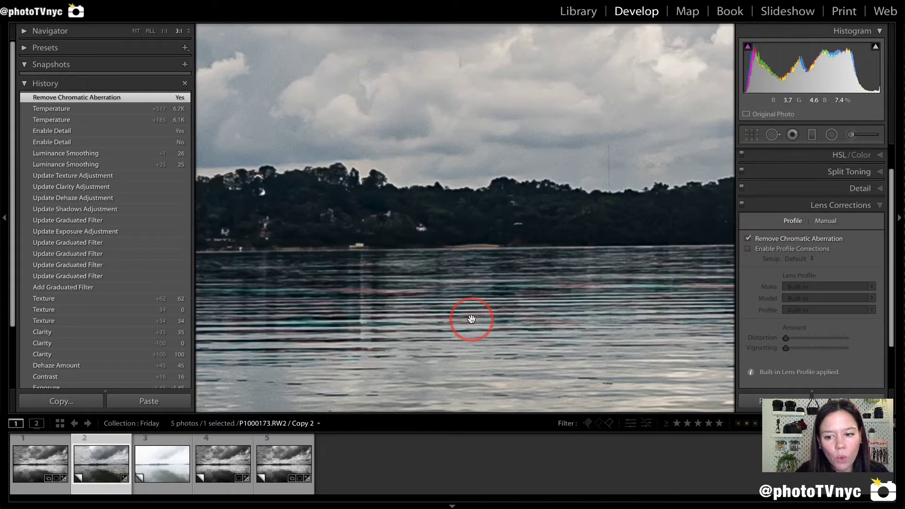
Compare the shoreline water with Remove Chromatic Aberration off and on, leave it off, and close the Lens Corrections.
drag(354, 319, 570, 260)
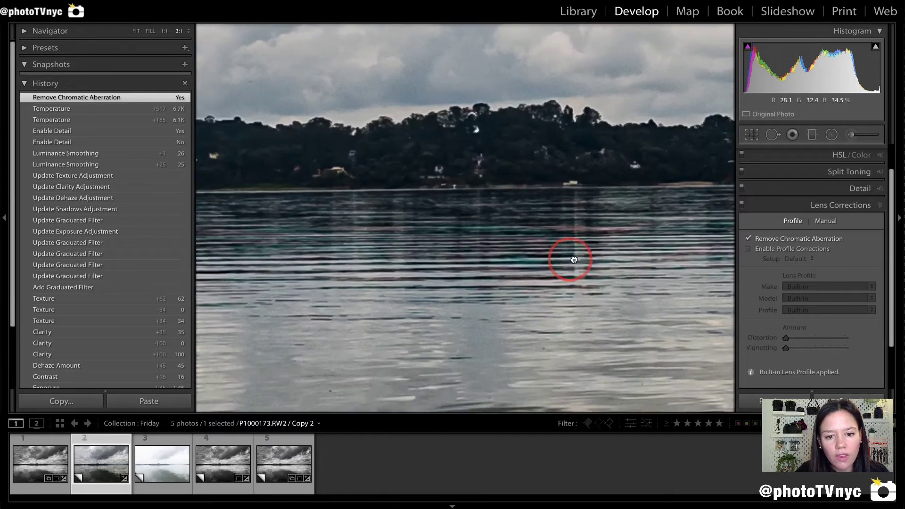
drag(377, 259, 495, 263)
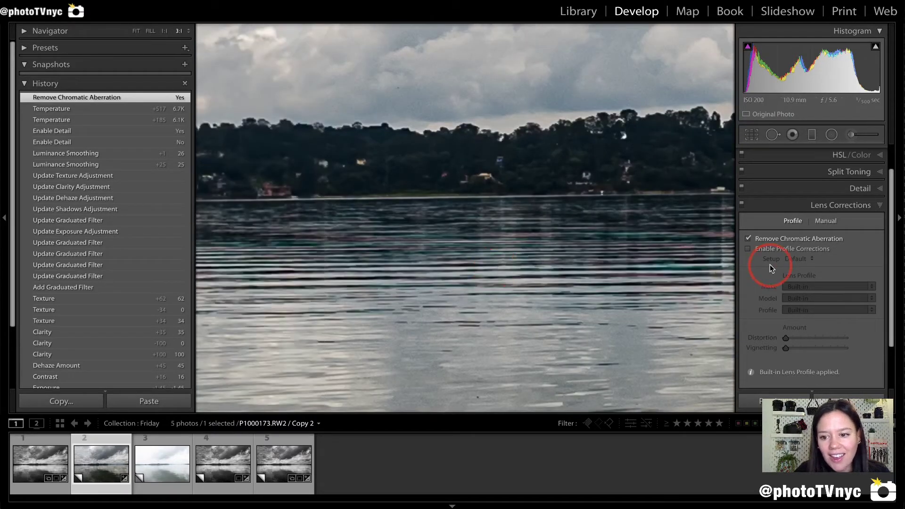
click(748, 239)
click(748, 239)
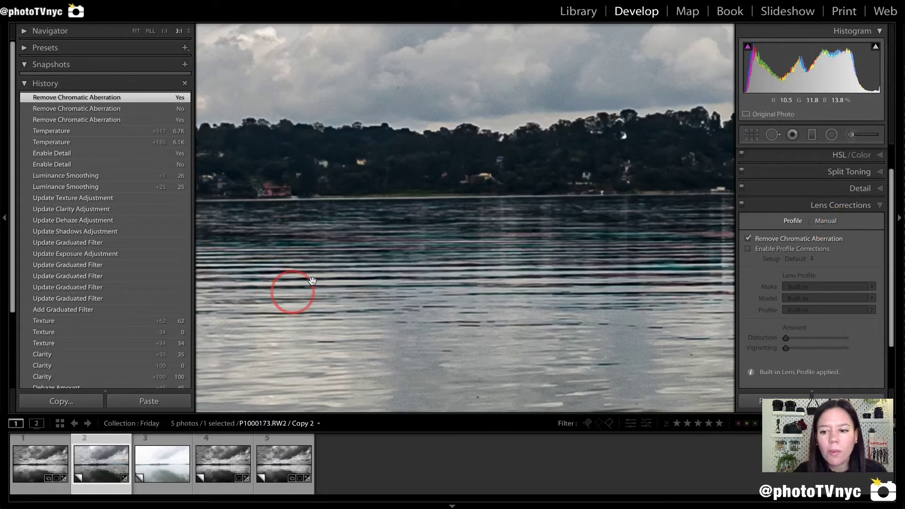
click(748, 239)
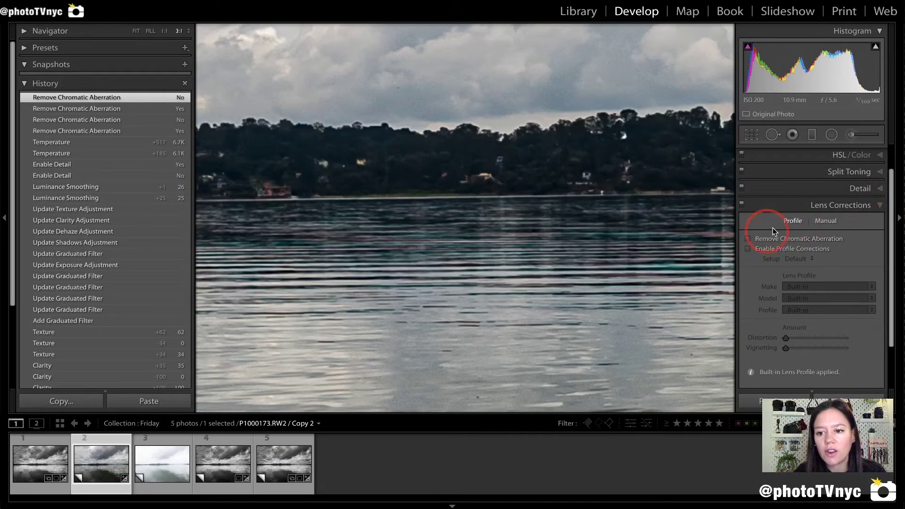
click(865, 206)
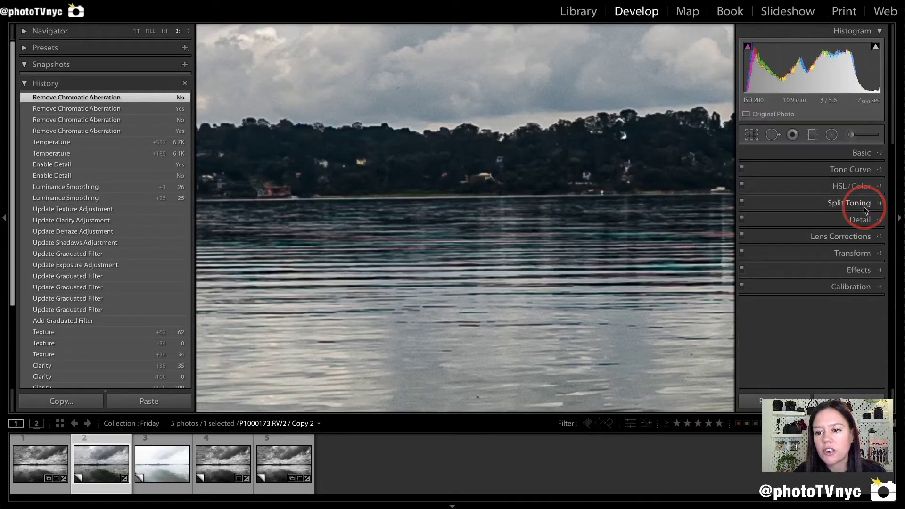
Convert the seascape to Black & White in the Basic adjustments and check the dark foreground water.
click(862, 153)
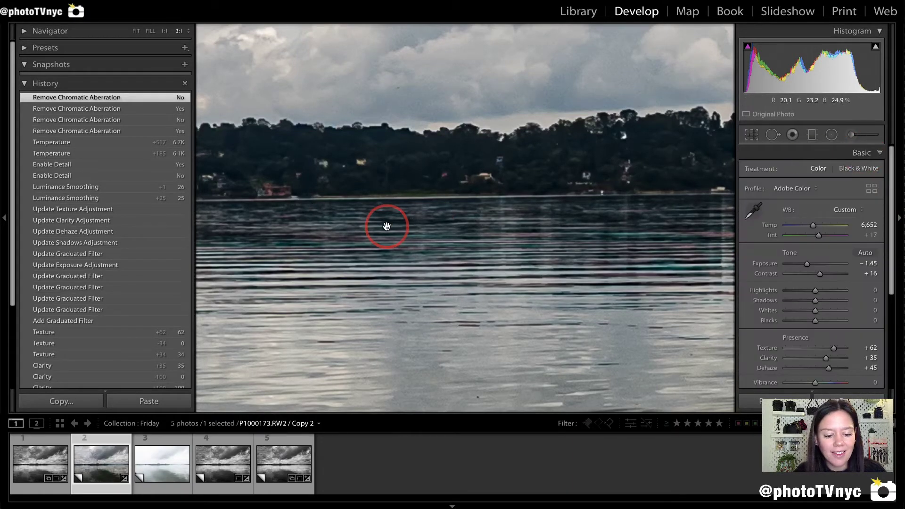
click(384, 227)
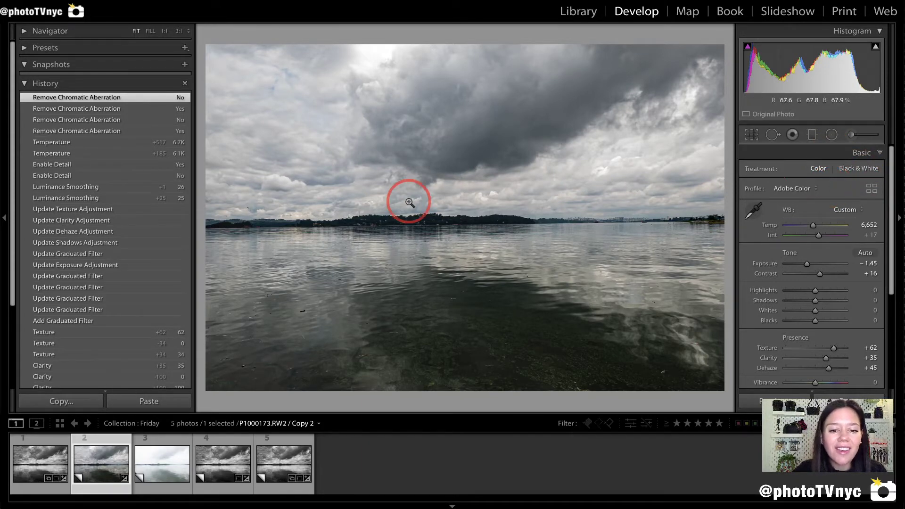
mouse_move(378, 81)
mouse_down()
mouse_move(231, 163)
mouse_move(672, 188)
mouse_move(529, 77)
mouse_move(379, 72)
mouse_up()
mouse_move(283, 225)
mouse_down()
mouse_move(222, 245)
mouse_move(323, 385)
mouse_move(645, 349)
mouse_move(317, 213)
mouse_up()
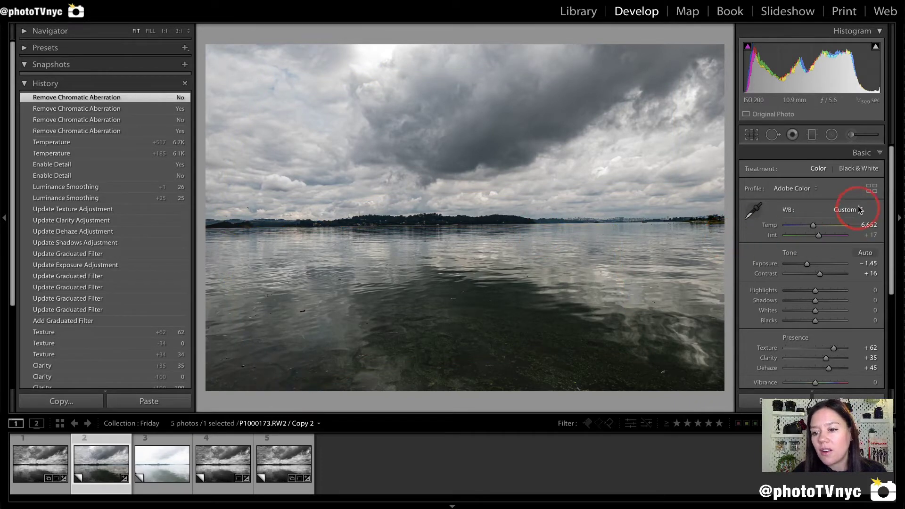
click(852, 171)
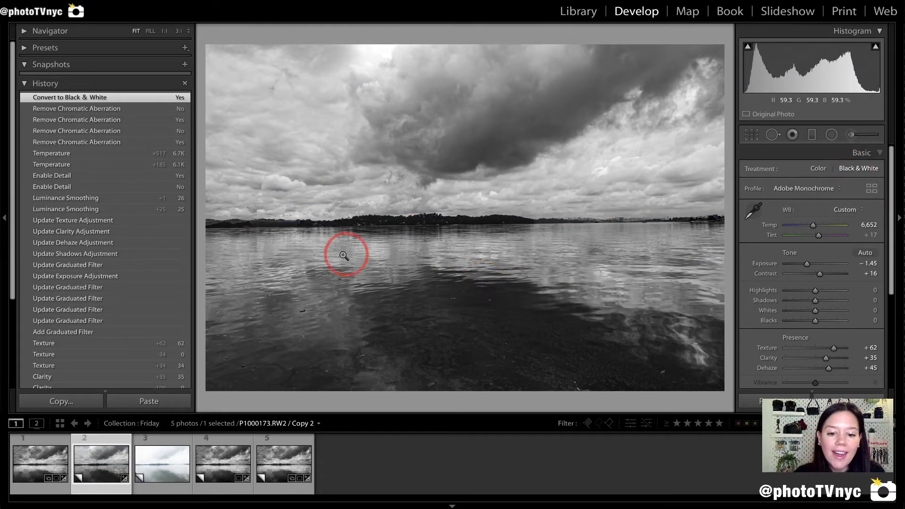
mouse_move(221, 241)
mouse_down()
mouse_move(228, 337)
mouse_move(332, 373)
mouse_move(390, 367)
mouse_move(372, 257)
mouse_move(353, 238)
mouse_move(298, 228)
mouse_move(230, 234)
mouse_up()
mouse_move(386, 321)
mouse_down()
mouse_move(416, 284)
mouse_move(465, 269)
mouse_move(614, 307)
mouse_move(634, 382)
mouse_move(415, 377)
mouse_move(384, 321)
mouse_up()
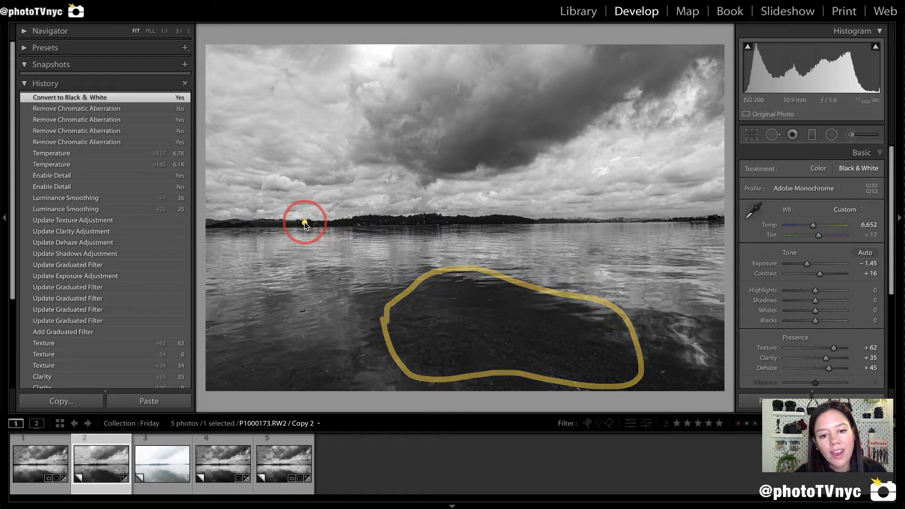
drag(296, 226, 522, 221)
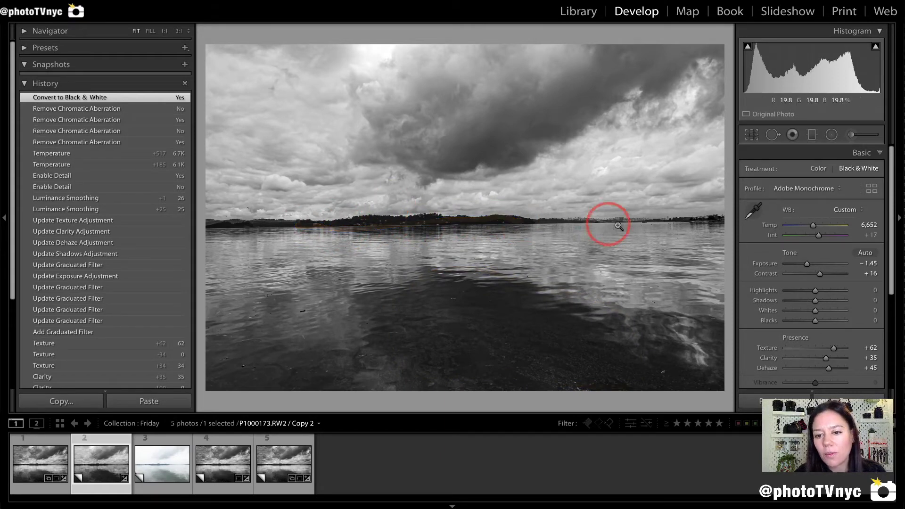
drag(720, 220, 677, 221)
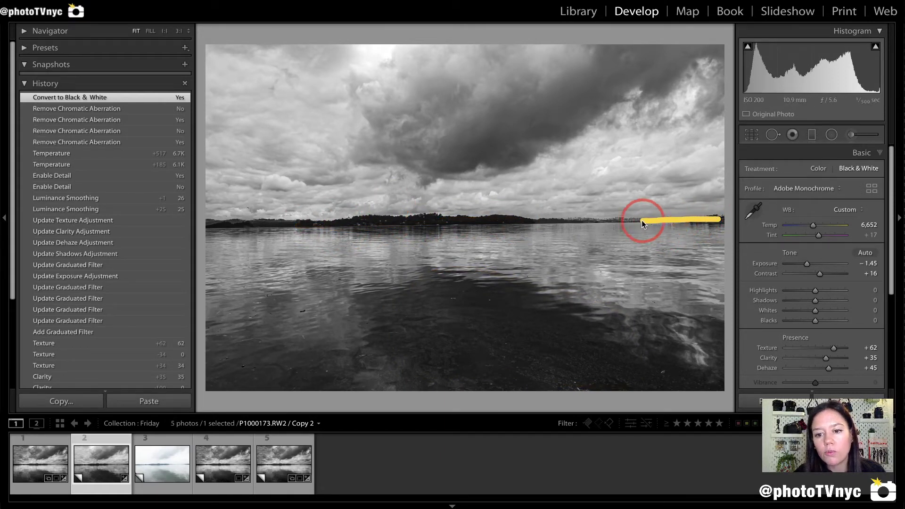
drag(536, 219, 347, 228)
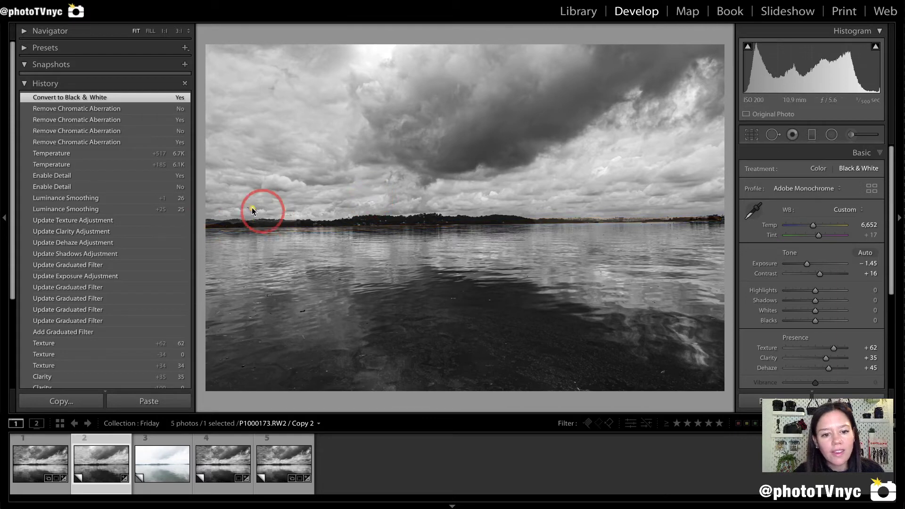
mouse_move(218, 210)
mouse_down()
mouse_move(227, 45)
mouse_move(620, 58)
mouse_move(662, 81)
mouse_move(656, 182)
mouse_move(243, 199)
mouse_up()
mouse_move(215, 243)
mouse_down()
mouse_move(217, 373)
mouse_move(260, 382)
mouse_move(596, 382)
mouse_move(662, 372)
mouse_move(664, 245)
mouse_move(598, 233)
mouse_move(455, 237)
mouse_move(208, 258)
mouse_up()
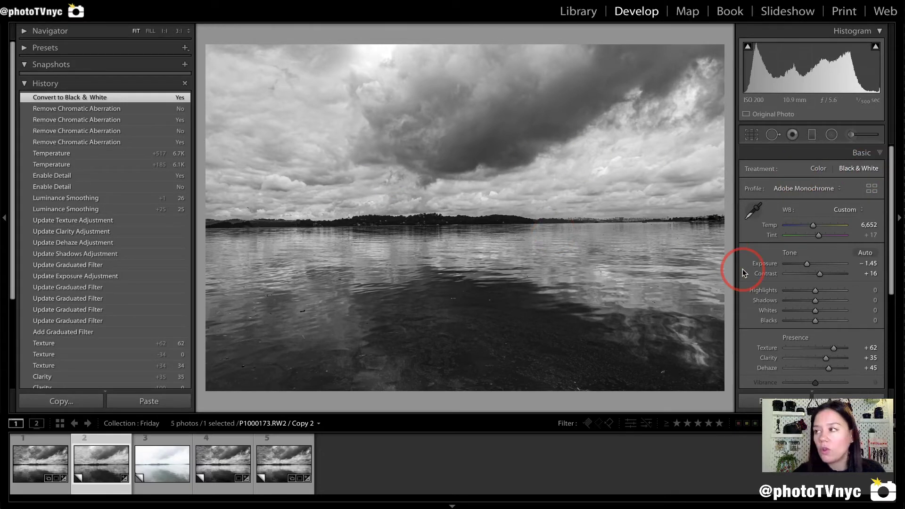
Start a new graduated filter and reset all its effect settings to zero.
key(m)
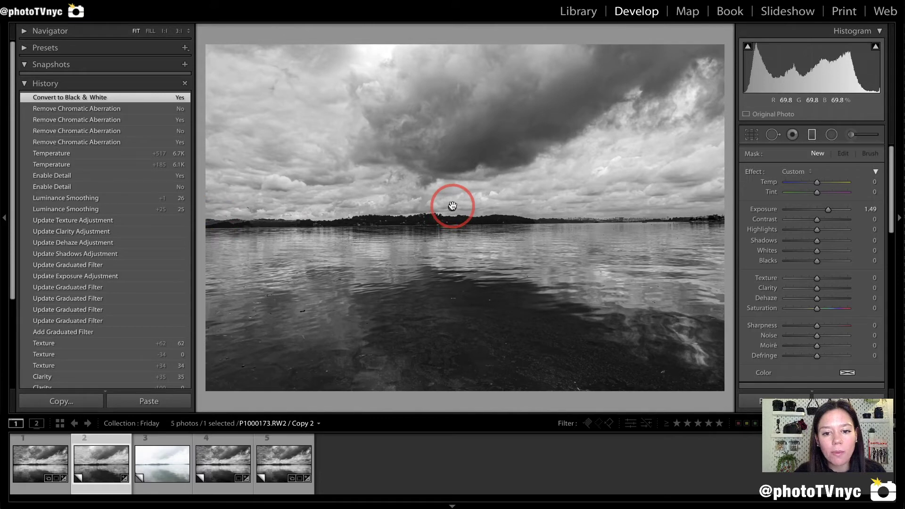
mouse_move(453, 206)
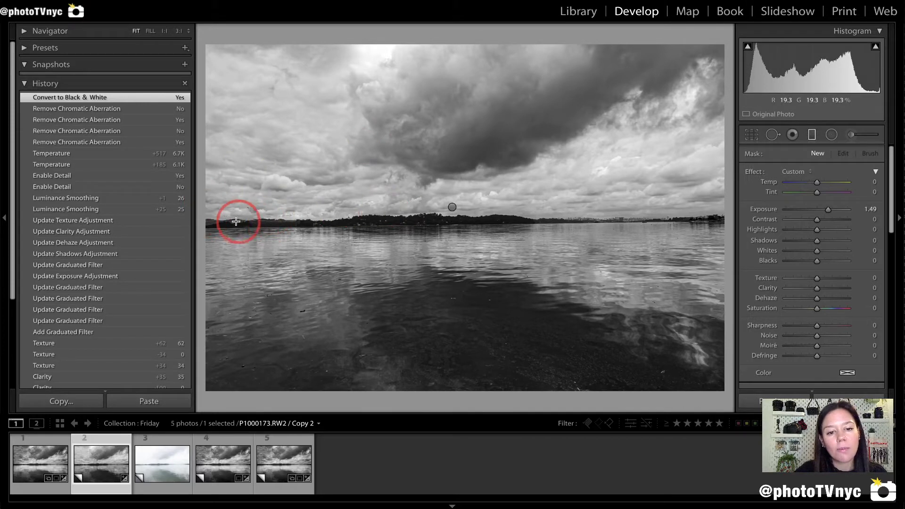
drag(208, 223, 642, 241)
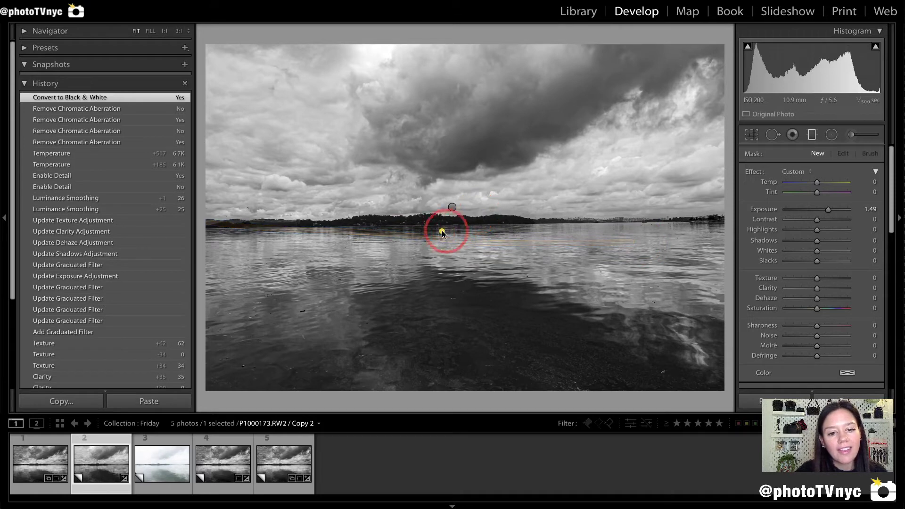
mouse_move(418, 234)
mouse_down()
mouse_move(316, 228)
mouse_move(244, 240)
mouse_move(243, 319)
mouse_move(319, 360)
mouse_move(346, 308)
mouse_move(415, 272)
mouse_move(555, 289)
mouse_move(626, 309)
mouse_move(680, 283)
mouse_move(690, 244)
mouse_move(657, 227)
mouse_move(354, 230)
mouse_up()
mouse_move(245, 218)
mouse_down()
mouse_move(570, 218)
mouse_move(619, 208)
mouse_move(646, 146)
mouse_move(600, 136)
mouse_move(506, 164)
mouse_move(423, 172)
mouse_move(337, 129)
mouse_up()
mouse_move(256, 175)
mouse_down()
mouse_move(267, 310)
mouse_move(333, 357)
mouse_move(394, 266)
mouse_move(554, 268)
mouse_move(573, 276)
mouse_move(593, 249)
mouse_move(571, 167)
mouse_move(495, 186)
mouse_move(342, 139)
mouse_up()
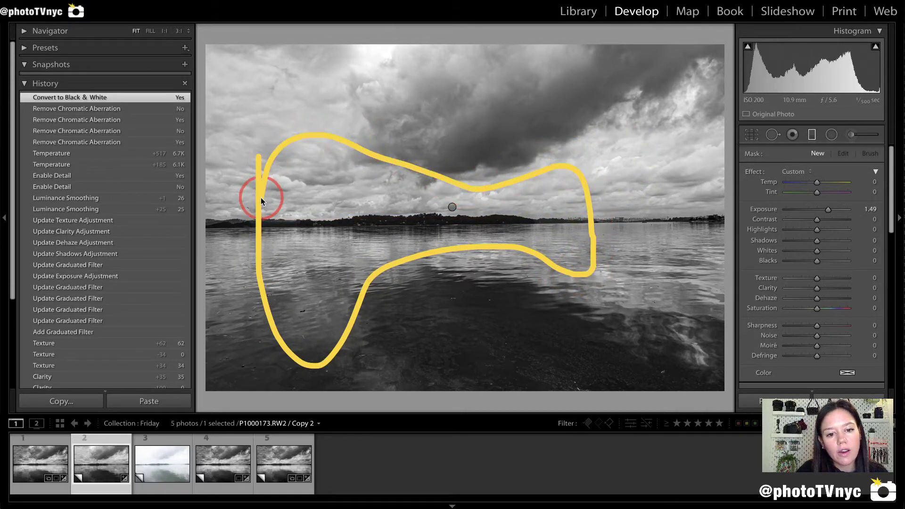
mouse_move(274, 212)
mouse_down()
mouse_move(376, 198)
mouse_move(557, 203)
mouse_up()
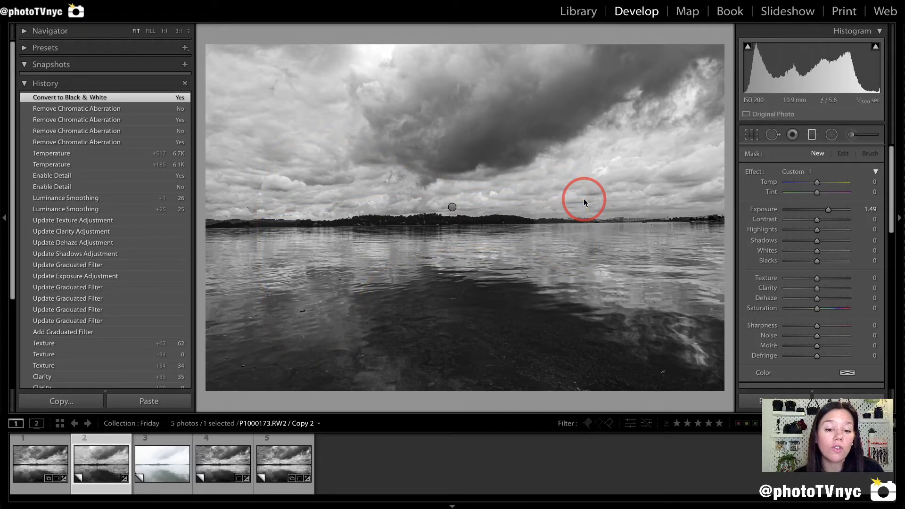
mouse_move(270, 199)
mouse_down()
mouse_move(281, 136)
mouse_move(493, 116)
mouse_move(584, 163)
mouse_move(551, 212)
mouse_move(264, 221)
mouse_move(287, 359)
mouse_move(571, 307)
mouse_move(588, 228)
mouse_move(303, 235)
mouse_move(303, 225)
mouse_move(536, 222)
mouse_up()
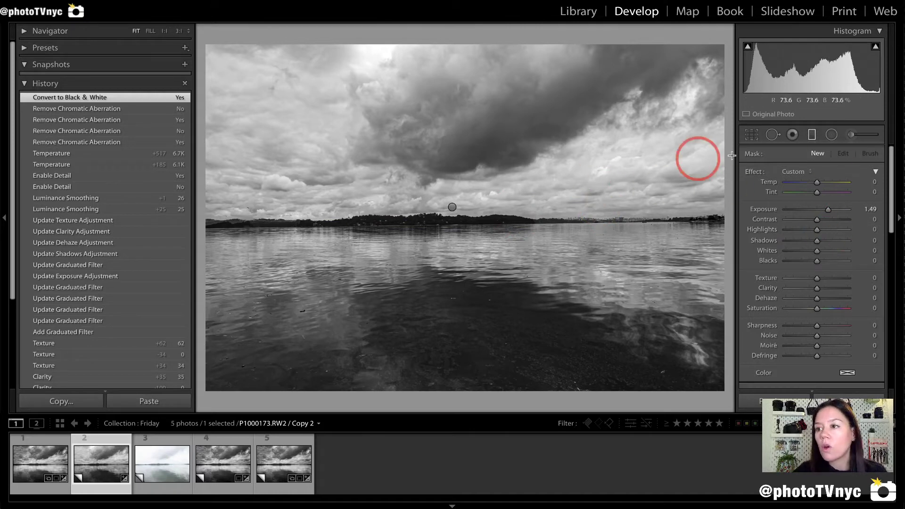
double_click(756, 173)
mouse_move(800, 172)
mouse_down()
mouse_move(804, 375)
mouse_move(822, 372)
mouse_move(826, 358)
mouse_move(832, 176)
mouse_move(803, 168)
mouse_up()
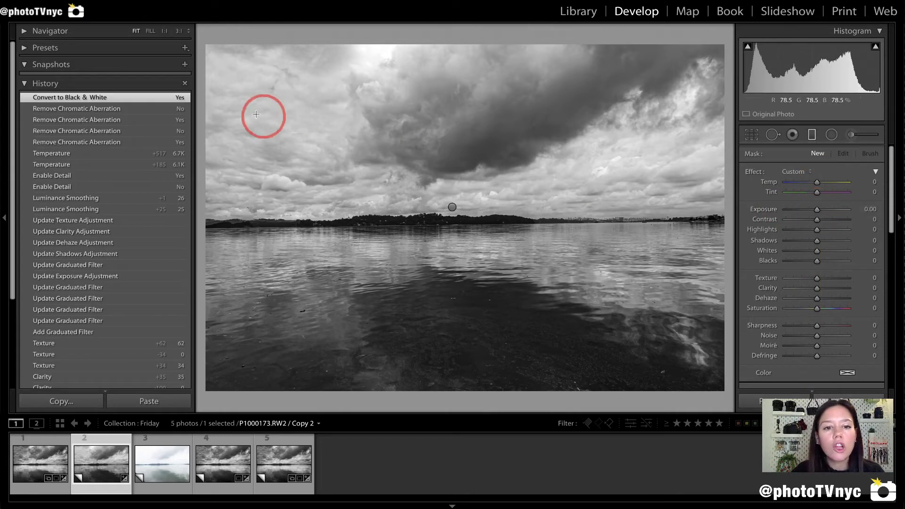
mouse_move(219, 94)
mouse_down()
mouse_move(354, 208)
mouse_move(372, 64)
mouse_move(220, 54)
mouse_up()
mouse_move(592, 64)
mouse_down()
mouse_move(705, 73)
mouse_move(701, 236)
mouse_move(587, 134)
mouse_move(587, 114)
mouse_up()
mouse_move(603, 294)
mouse_down()
mouse_move(655, 230)
mouse_move(699, 358)
mouse_move(550, 341)
mouse_up()
mouse_move(216, 260)
mouse_down()
mouse_move(225, 366)
mouse_move(350, 368)
mouse_move(306, 256)
mouse_move(215, 255)
mouse_up()
mouse_move(213, 44)
mouse_down()
mouse_move(392, 201)
mouse_move(409, 180)
mouse_move(430, 35)
mouse_move(195, 42)
mouse_up()
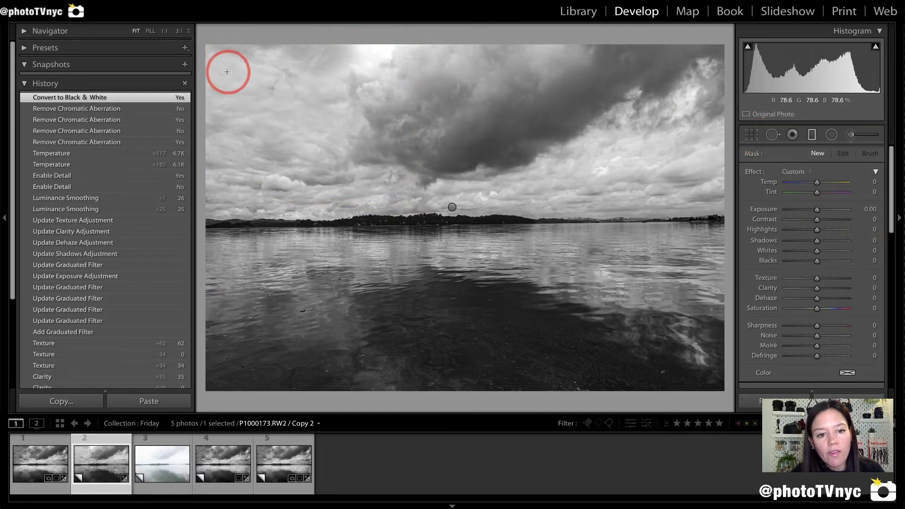
mouse_move(224, 62)
mouse_down()
mouse_move(366, 177)
mouse_move(326, 194)
mouse_move(397, 143)
mouse_move(309, 178)
mouse_up()
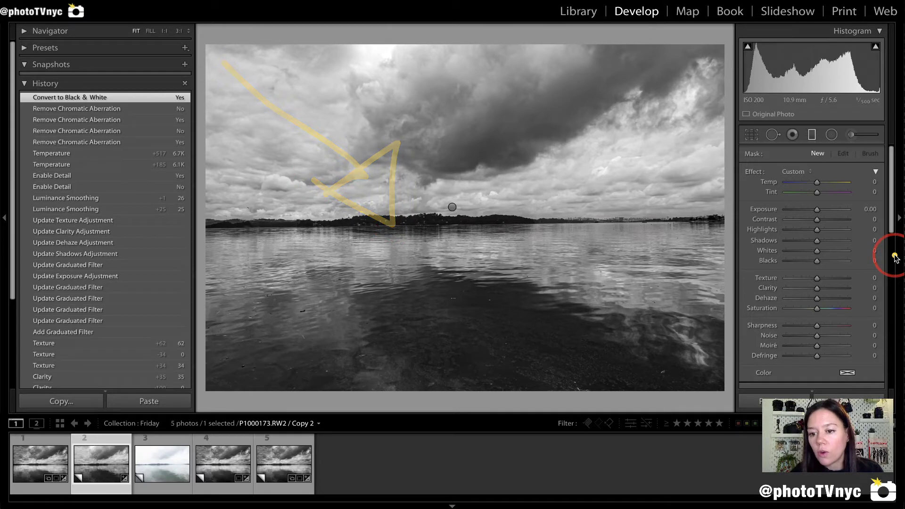
Add a darkening graduated filter diagonally from the image's upper-left sky toward the horizon, with Exposure at −1.10.
drag(816, 211, 809, 211)
drag(230, 70, 366, 223)
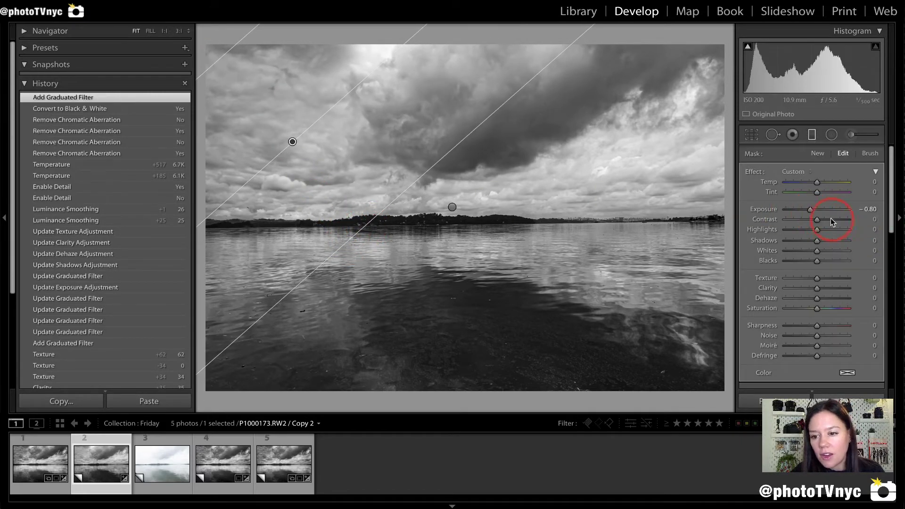
mouse_move(809, 210)
mouse_down()
mouse_move(797, 213)
mouse_move(807, 211)
mouse_up()
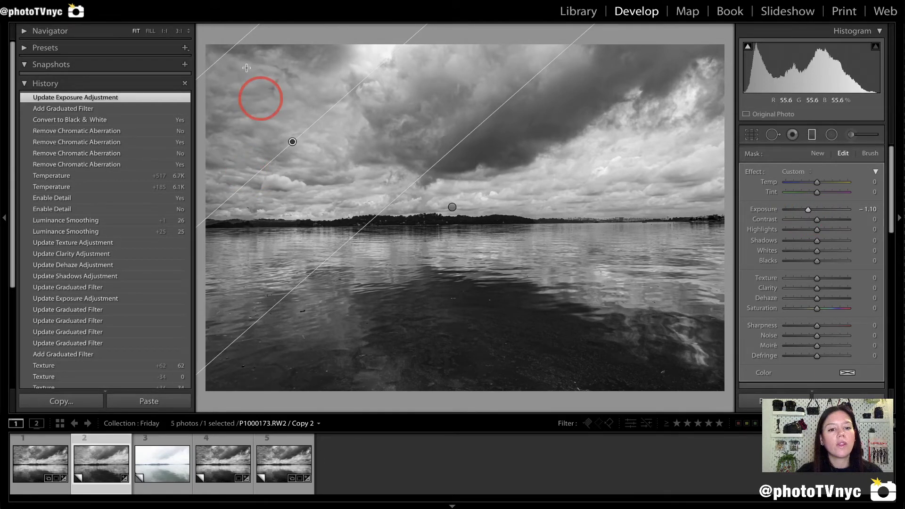
mouse_move(208, 47)
mouse_down()
mouse_move(330, 204)
mouse_move(351, 193)
mouse_move(364, 75)
mouse_move(222, 46)
mouse_up()
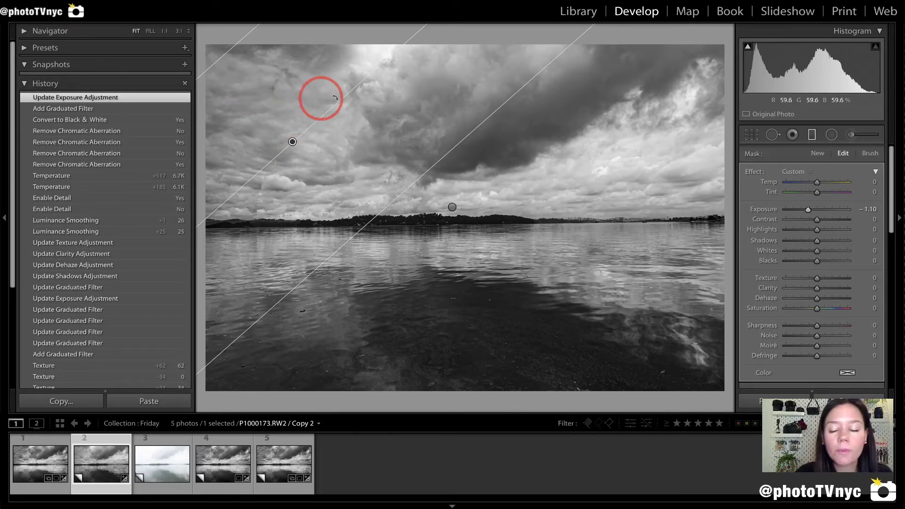
Rotate the upper-left sky filter to a flatter angle and set Texture 12, Clarity 12, Dehaze 19 and Exposure −0.40.
scroll(795, 246, down, 2)
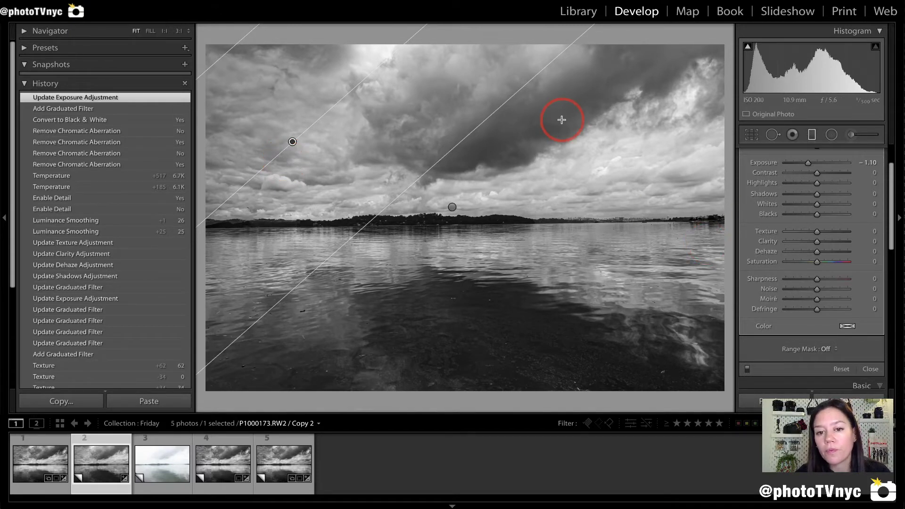
drag(409, 38, 455, 40)
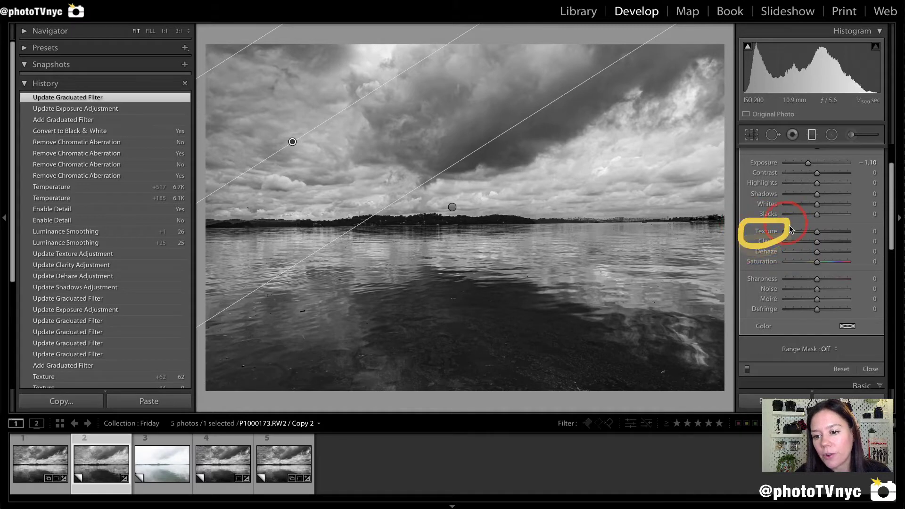
drag(820, 252, 814, 162)
mouse_move(320, 64)
mouse_down()
mouse_move(298, 46)
mouse_move(278, 57)
mouse_move(320, 71)
mouse_move(339, 58)
mouse_move(317, 48)
mouse_move(210, 43)
mouse_move(262, 47)
mouse_up()
mouse_move(285, 128)
mouse_down()
mouse_move(255, 118)
mouse_move(282, 132)
mouse_move(240, 127)
mouse_move(252, 118)
mouse_move(234, 126)
mouse_move(277, 115)
mouse_move(234, 121)
mouse_move(270, 110)
mouse_up()
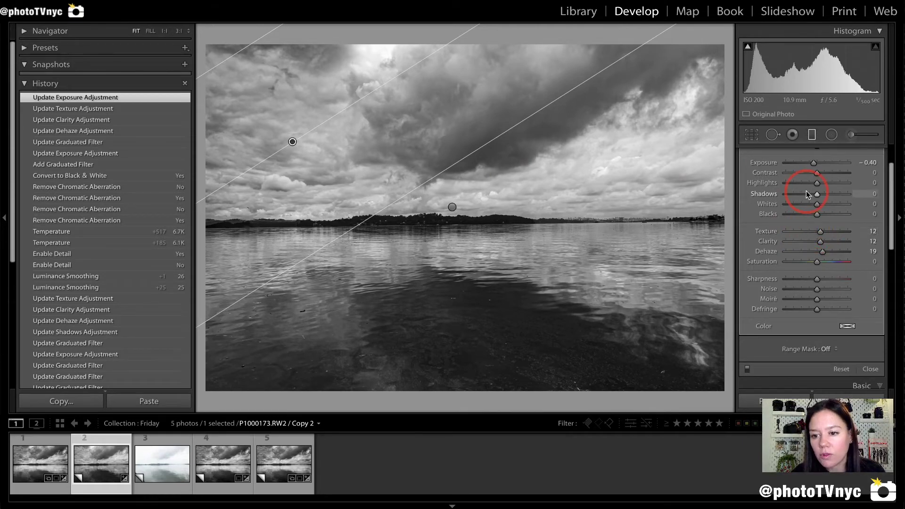
Try Shadows at −100 on the upper-left sky filter and reset Shadows to 0.
mouse_move(757, 203)
mouse_down()
mouse_move(842, 205)
mouse_move(789, 193)
mouse_move(799, 191)
mouse_move(867, 196)
mouse_move(766, 195)
mouse_move(862, 204)
mouse_move(851, 205)
mouse_move(774, 197)
mouse_up()
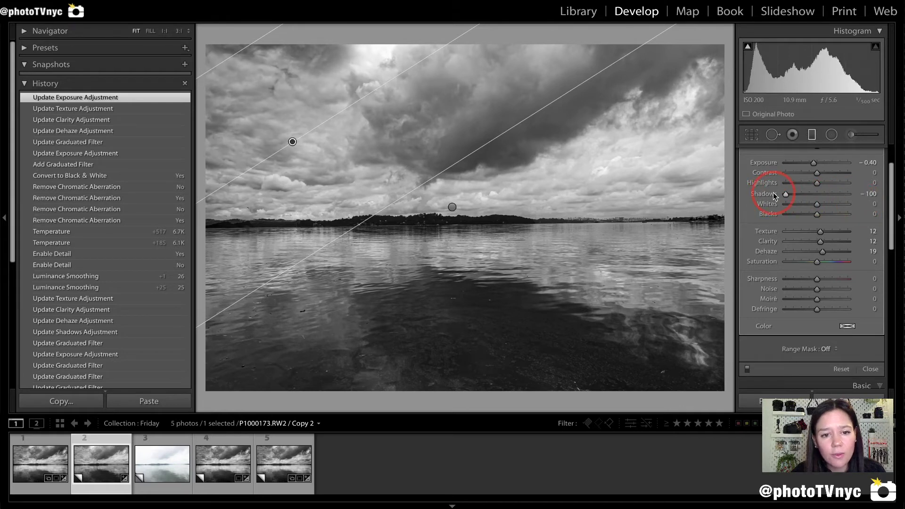
drag(815, 196, 814, 193)
double_click(764, 193)
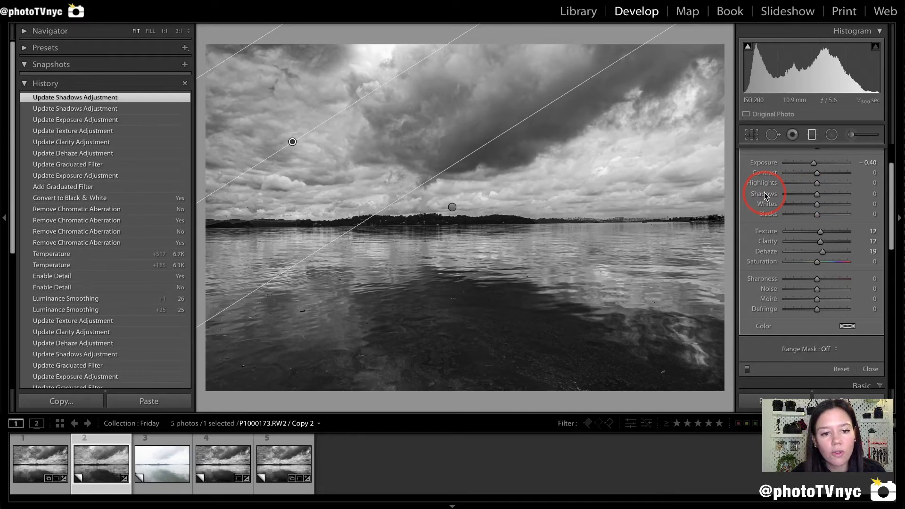
Flatten the upper-left filter's angle slightly, and add a second graduated filter from the image's upper-right sky, adjusting its diagonal tilt.
drag(425, 56, 430, 56)
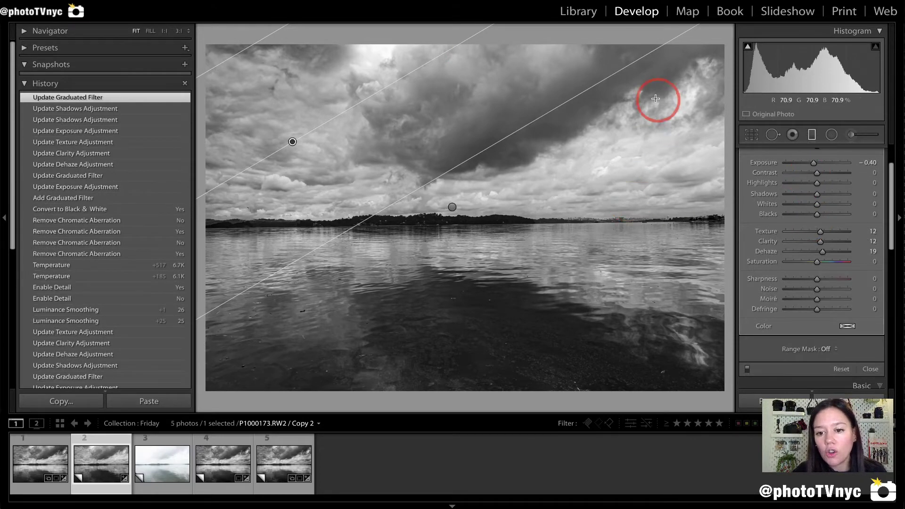
mouse_move(698, 78)
mouse_down()
mouse_move(670, 84)
mouse_move(604, 98)
mouse_move(612, 156)
mouse_move(688, 219)
mouse_move(728, 128)
mouse_move(640, 75)
mouse_move(655, 151)
mouse_move(606, 201)
mouse_move(573, 212)
mouse_move(542, 203)
mouse_up()
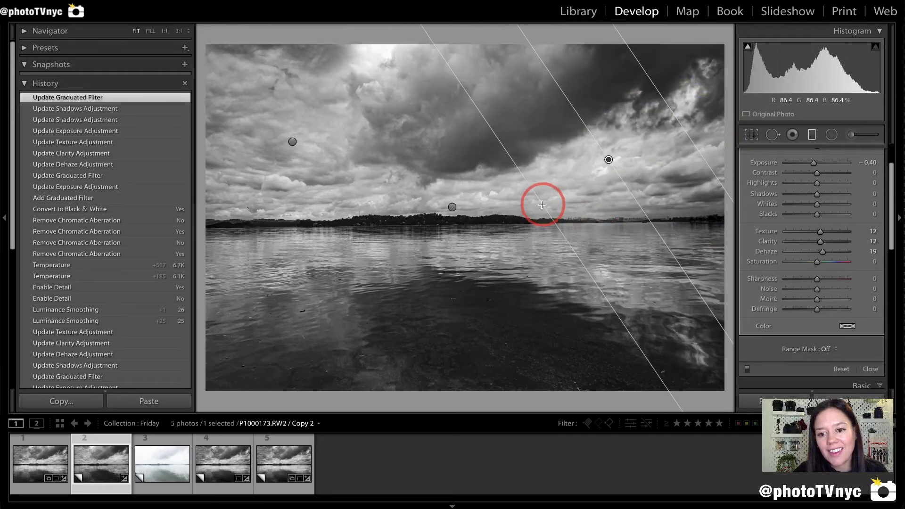
mouse_move(702, 89)
mouse_down()
mouse_move(589, 190)
mouse_move(596, 152)
mouse_move(613, 190)
mouse_move(552, 228)
mouse_move(611, 232)
mouse_up()
mouse_move(694, 293)
mouse_down()
mouse_move(725, 274)
mouse_move(727, 259)
mouse_up()
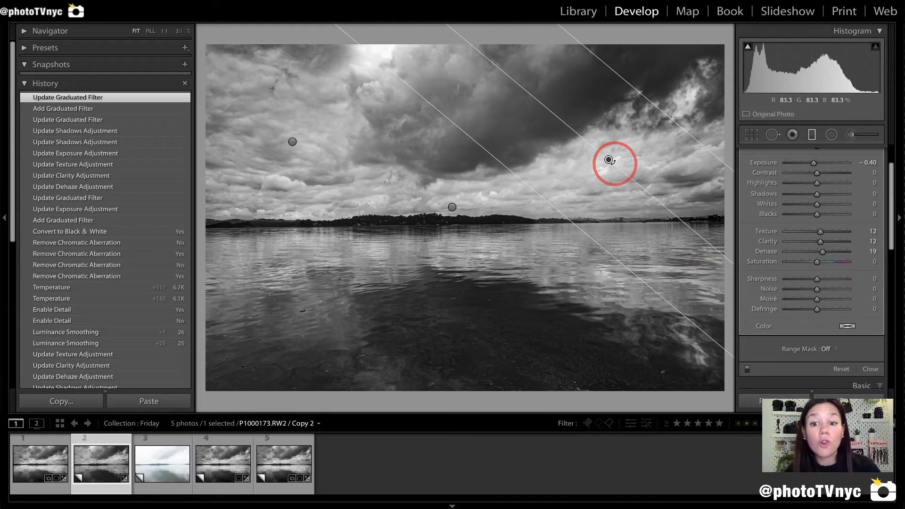
mouse_move(595, 161)
mouse_down()
mouse_move(613, 146)
mouse_move(618, 172)
mouse_up()
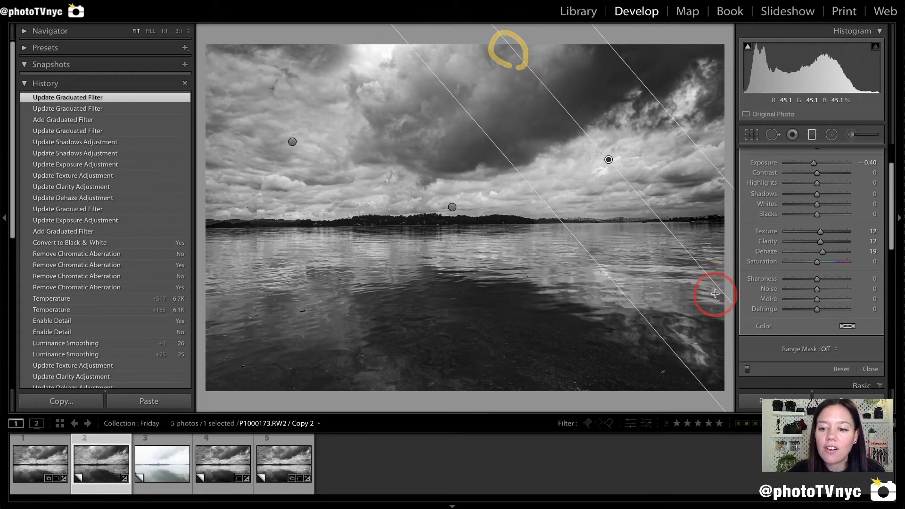
mouse_move(717, 294)
mouse_down()
mouse_move(722, 284)
mouse_move(700, 317)
mouse_up()
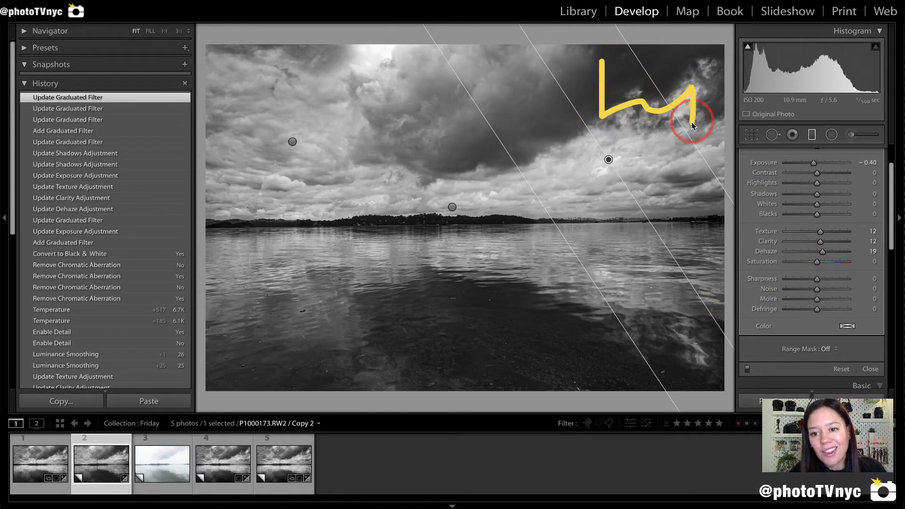
Reset the upper-right sky filter's Exposure to 0 and set its Shadows to 33.
double_click(770, 164)
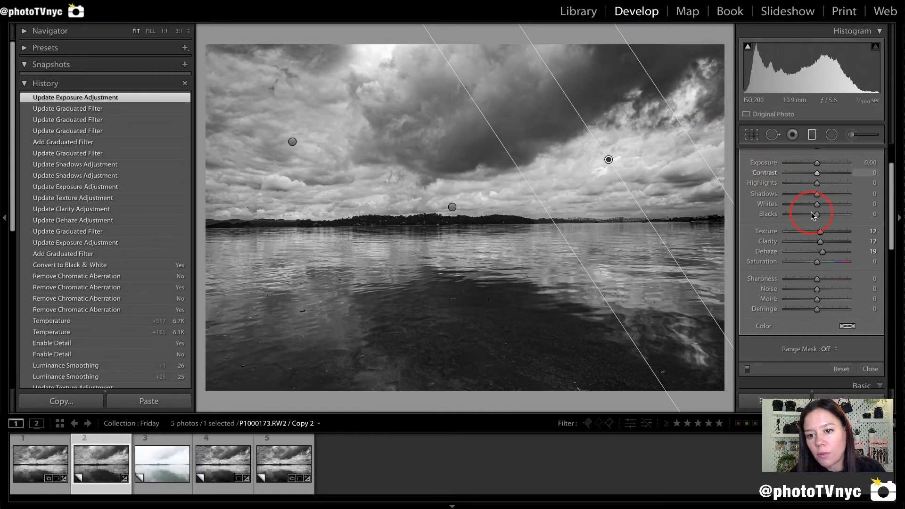
drag(818, 194, 837, 194)
click(827, 195)
mouse_move(452, 49)
mouse_down()
mouse_move(449, 202)
mouse_move(708, 220)
mouse_move(714, 71)
mouse_move(410, 61)
mouse_up()
mouse_move(273, 40)
mouse_down()
mouse_move(212, 44)
mouse_move(233, 213)
mouse_move(409, 193)
mouse_move(430, 15)
mouse_move(243, 26)
mouse_up()
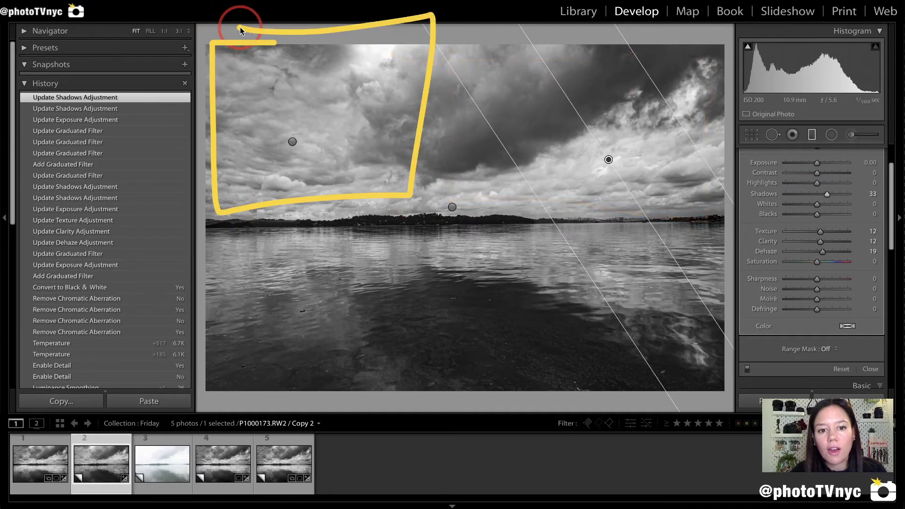
Brighten the clouds in the image's upper-right sky with a new Adjustment Brush, its effects reset and Exposure at 1.40.
click(651, 206)
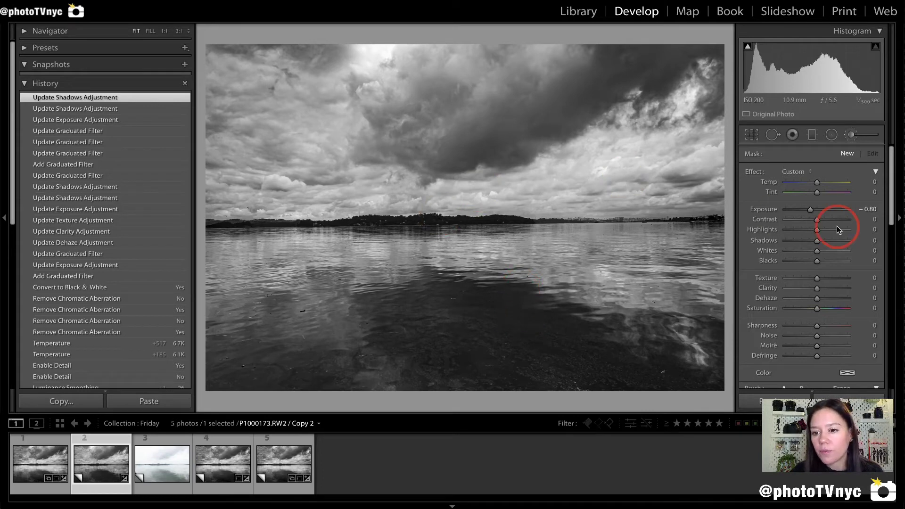
double_click(756, 173)
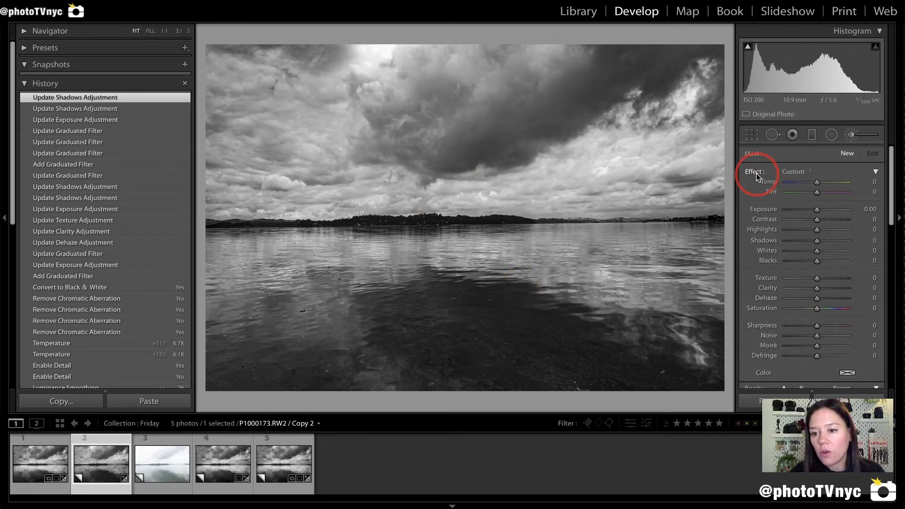
click(828, 211)
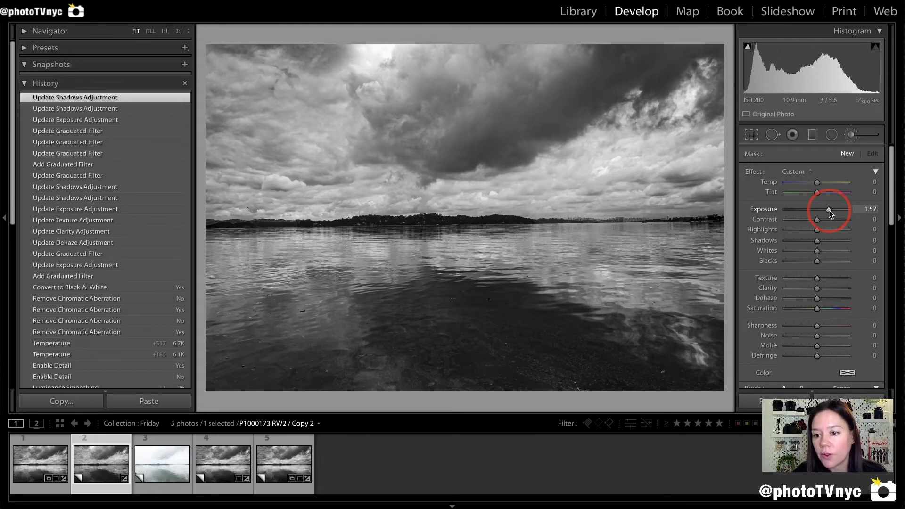
drag(829, 211, 828, 209)
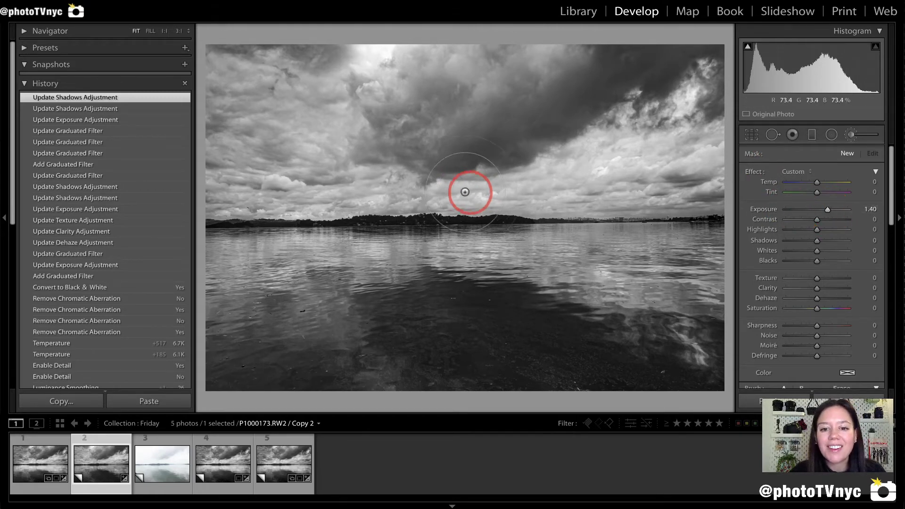
mouse_move(475, 98)
mouse_down()
mouse_move(445, 109)
mouse_move(412, 160)
mouse_move(420, 207)
mouse_move(531, 175)
mouse_move(597, 136)
mouse_up()
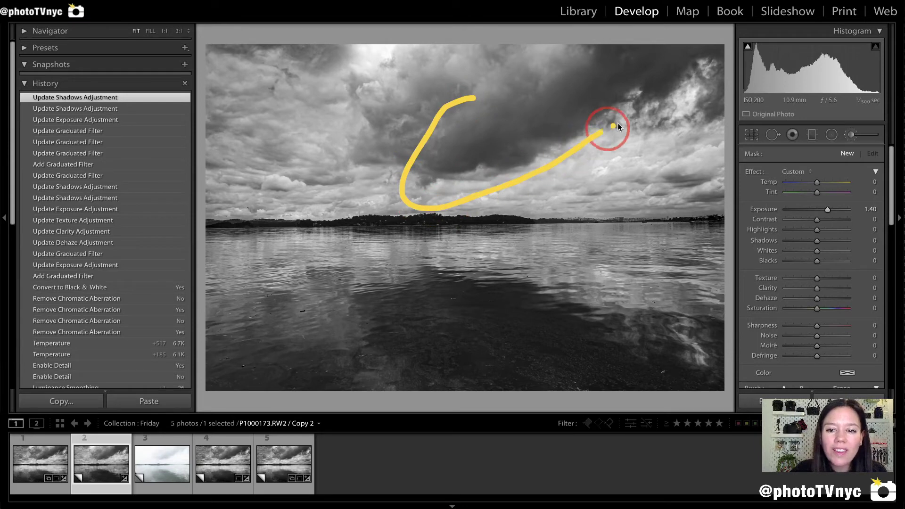
mouse_move(686, 128)
mouse_down()
mouse_move(710, 124)
mouse_move(729, 80)
mouse_move(695, 37)
mouse_move(634, 29)
mouse_move(535, 53)
mouse_move(480, 92)
mouse_move(388, 107)
mouse_move(356, 140)
mouse_move(408, 176)
mouse_up()
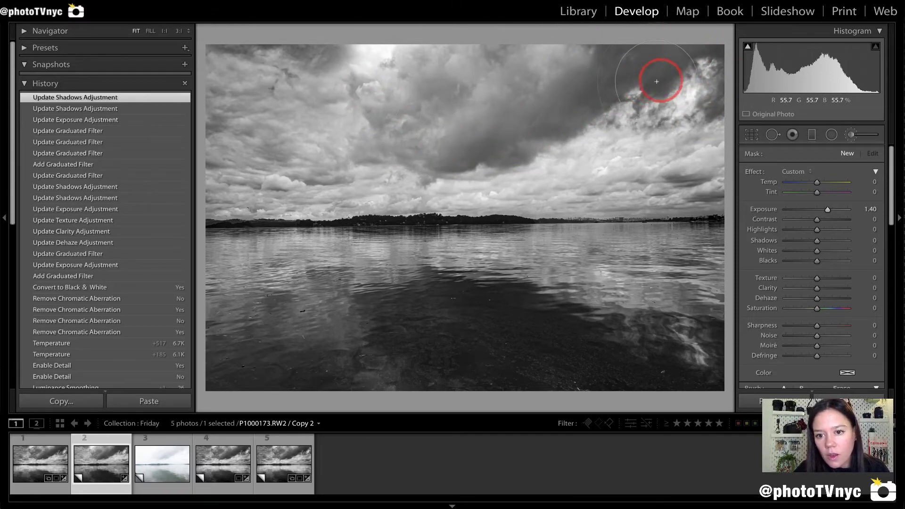
drag(673, 82, 692, 90)
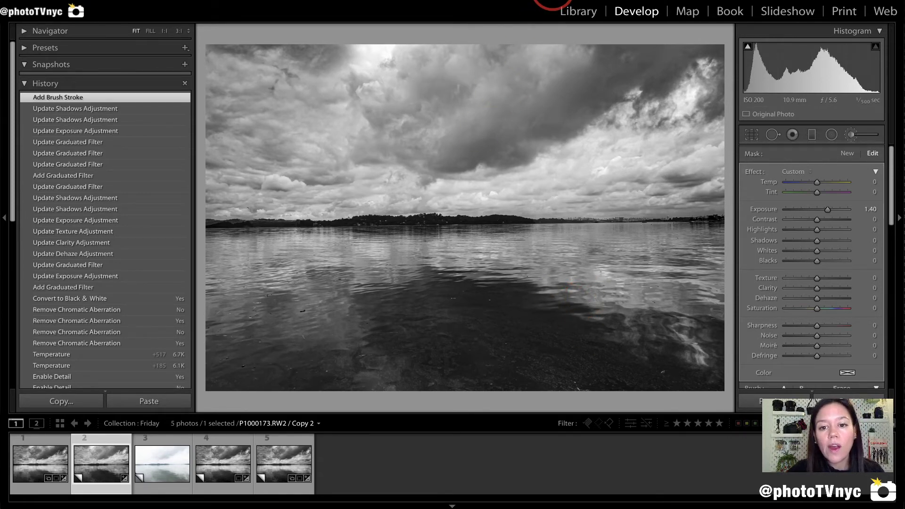
Check the mask overlay of the upper-right sky brush, set its Exposure to 1.93 and close the Adjustment Brush.
key(o)
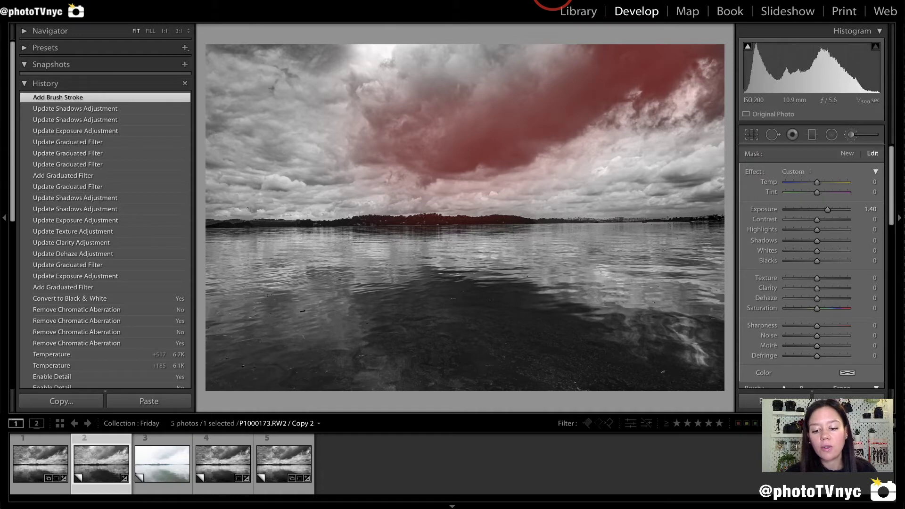
key(o)
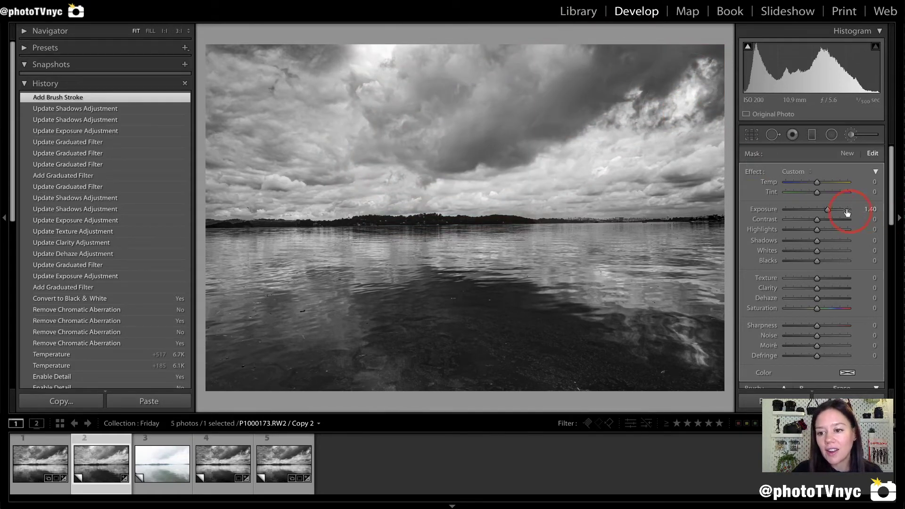
drag(829, 210, 833, 210)
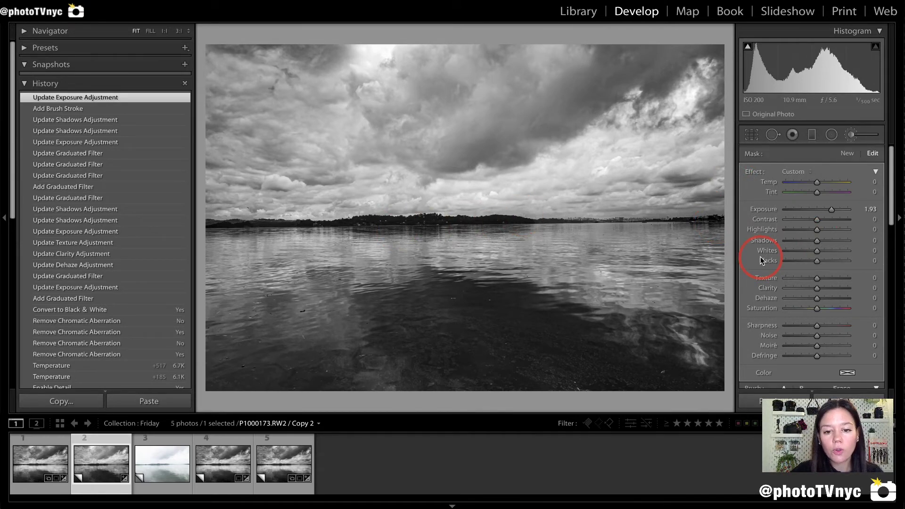
key(k)
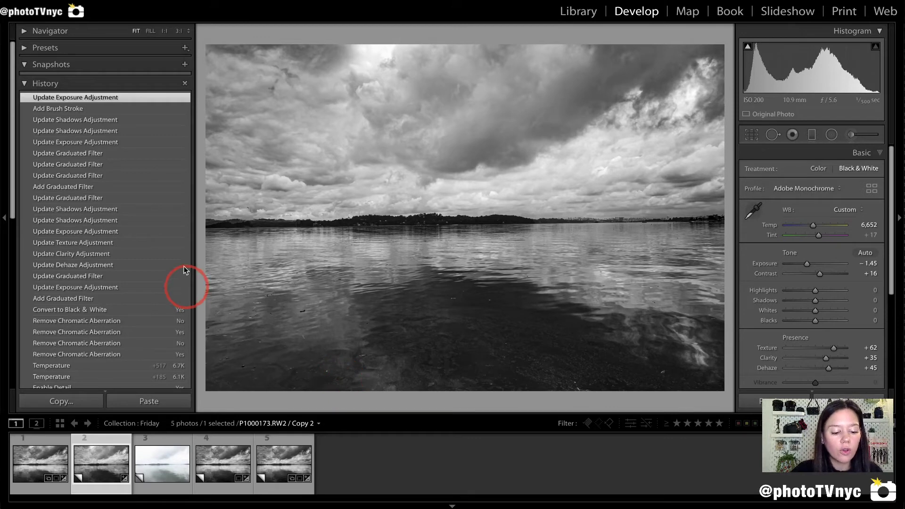
mouse_move(132, 65)
mouse_down()
mouse_move(38, 55)
mouse_move(172, 363)
mouse_move(140, 84)
mouse_up()
drag(754, 78, 754, 101)
mouse_move(755, 155)
mouse_down()
mouse_move(843, 75)
mouse_move(775, 59)
mouse_up()
mouse_move(32, 439)
mouse_down()
mouse_move(422, 478)
mouse_move(511, 411)
mouse_move(196, 418)
mouse_up()
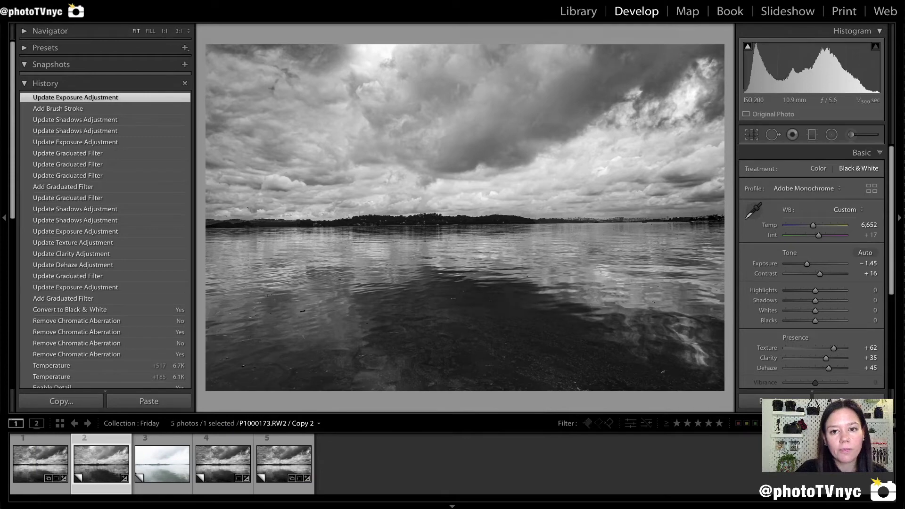
click(498, 0)
click(497, 0)
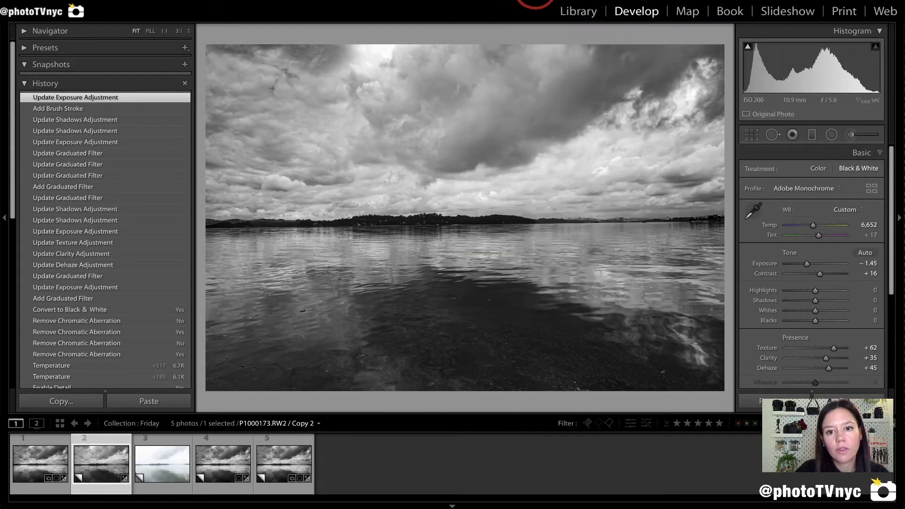
Examine the light and dark areas of the sky and water with the side panels hidden, and restore the panels.
key(shift+Tab)
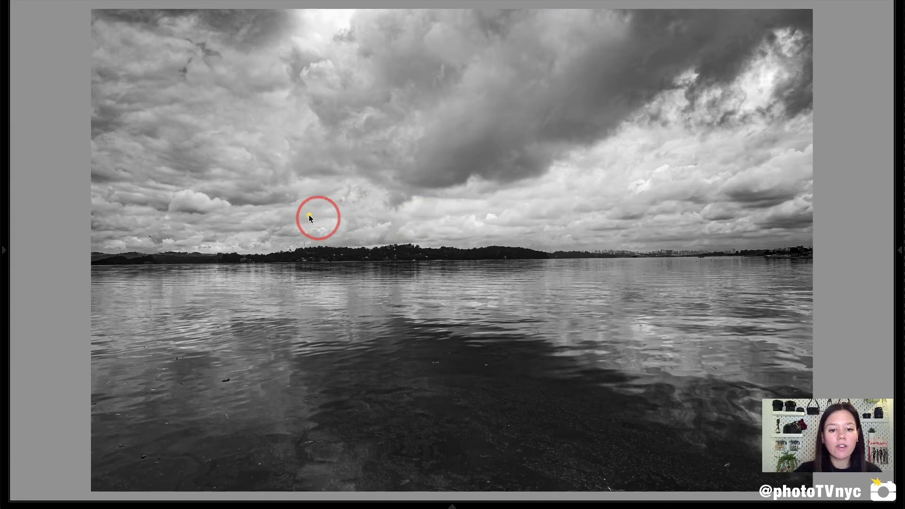
mouse_move(414, 171)
mouse_down()
mouse_move(293, 170)
mouse_move(262, 186)
mouse_move(201, 169)
mouse_move(118, 195)
mouse_move(92, 249)
mouse_move(113, 267)
mouse_move(201, 270)
mouse_move(350, 344)
mouse_move(599, 349)
mouse_move(662, 360)
mouse_move(730, 343)
mouse_move(772, 225)
mouse_move(787, 126)
mouse_move(741, 68)
mouse_move(528, 157)
mouse_move(424, 171)
mouse_move(324, 167)
mouse_move(310, 87)
mouse_move(243, 93)
mouse_move(147, 190)
mouse_up()
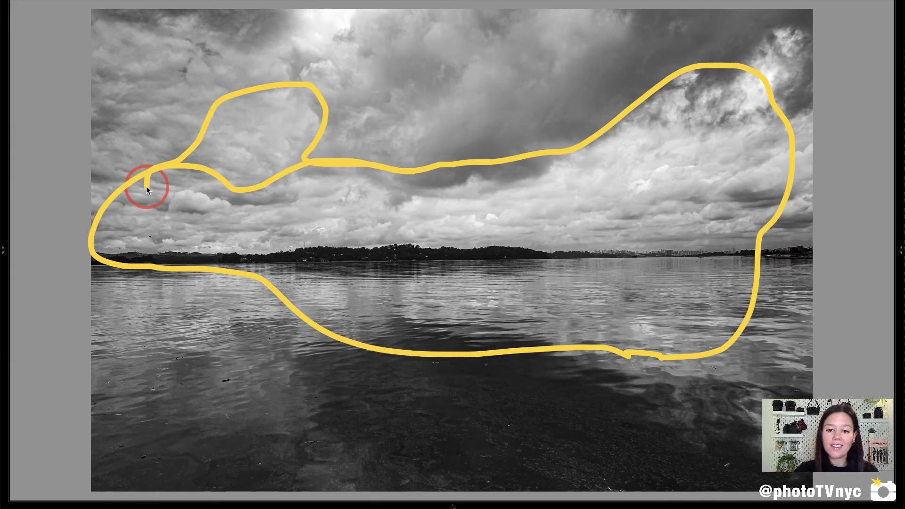
mouse_move(409, 250)
mouse_down()
mouse_move(262, 215)
mouse_move(112, 153)
mouse_move(113, 138)
mouse_move(152, 138)
mouse_up()
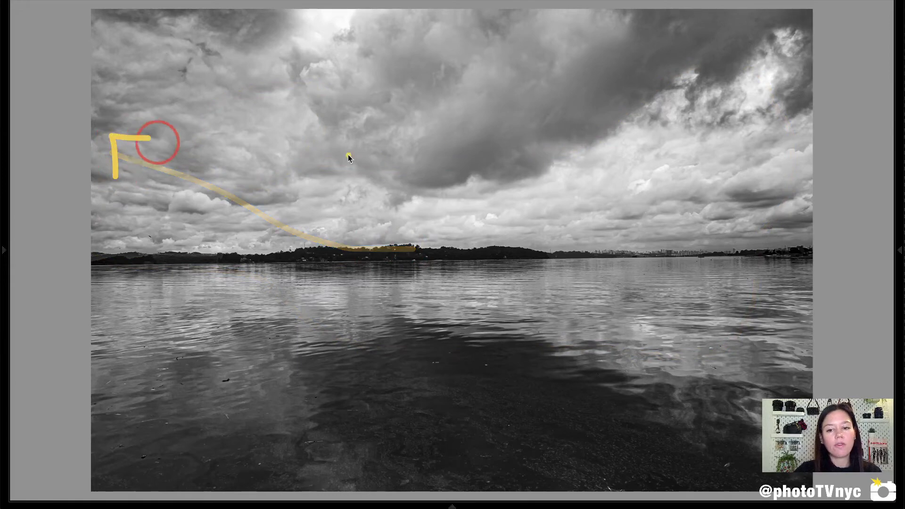
mouse_move(542, 237)
mouse_down()
mouse_move(775, 125)
mouse_move(783, 138)
mouse_move(754, 105)
mouse_move(791, 163)
mouse_up()
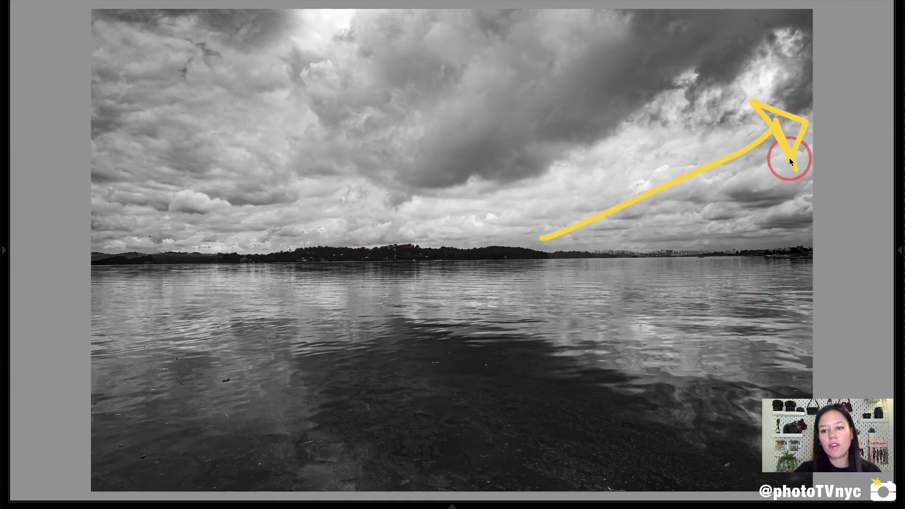
click(740, 98)
mouse_move(741, 99)
mouse_down()
mouse_move(761, 195)
mouse_move(788, 215)
mouse_move(803, 119)
mouse_move(733, 78)
mouse_move(763, 206)
mouse_move(758, 88)
mouse_move(763, 258)
mouse_move(774, 81)
mouse_move(774, 114)
mouse_up()
mouse_move(136, 242)
mouse_down()
mouse_move(139, 51)
mouse_move(112, 135)
mouse_move(104, 129)
mouse_move(116, 191)
mouse_move(137, 202)
mouse_up()
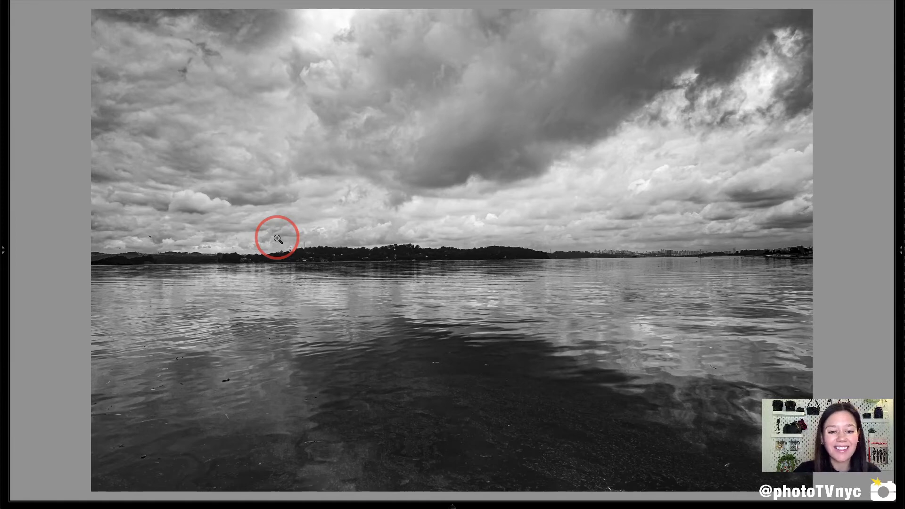
mouse_move(142, 245)
mouse_down()
mouse_move(179, 36)
mouse_move(137, 16)
mouse_move(99, 95)
mouse_move(120, 255)
mouse_move(147, 279)
mouse_move(180, 173)
mouse_move(170, 24)
mouse_up()
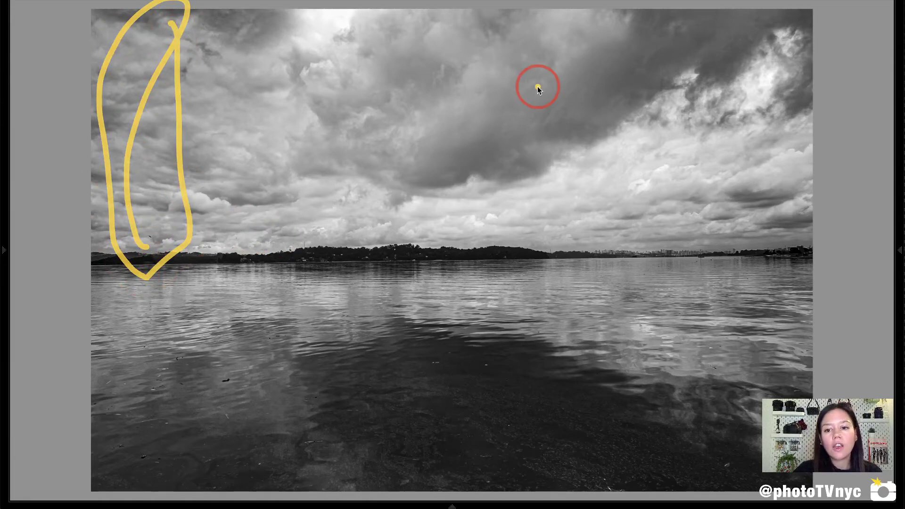
mouse_move(639, 56)
mouse_down()
mouse_move(778, 256)
mouse_move(658, 26)
mouse_up()
mouse_move(446, 146)
mouse_down()
mouse_move(176, 221)
mouse_move(147, 293)
mouse_move(345, 274)
mouse_move(462, 325)
mouse_move(657, 356)
mouse_move(671, 279)
mouse_move(648, 152)
mouse_move(506, 133)
mouse_move(312, 169)
mouse_move(155, 234)
mouse_move(146, 252)
mouse_move(641, 243)
mouse_up()
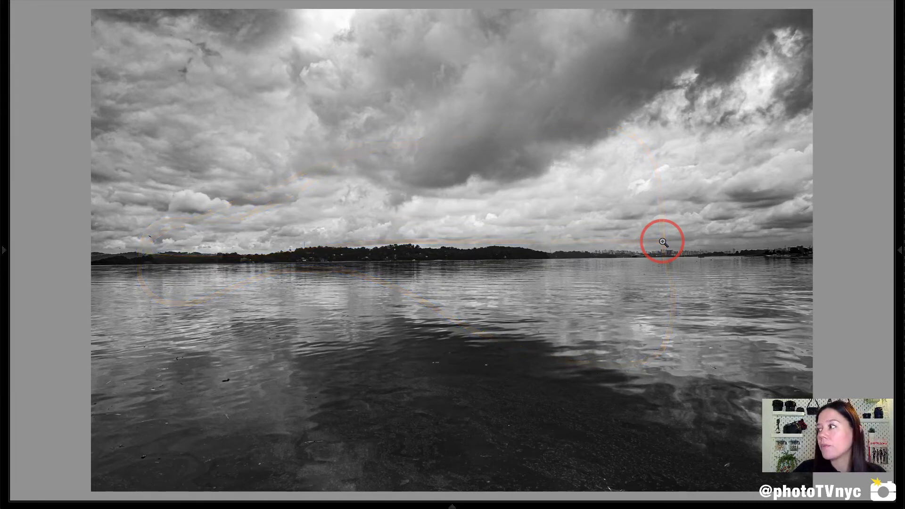
key(shift+Tab)
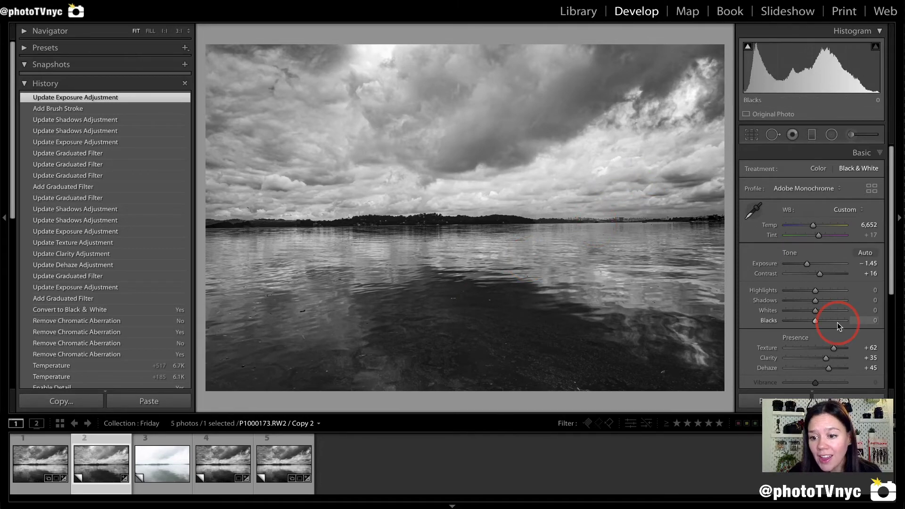
Darken the outer edges of the sky with a new Adjustment Brush, its effects reset and Exposure at −1.35.
scroll(771, 287, down, 1)
key(k)
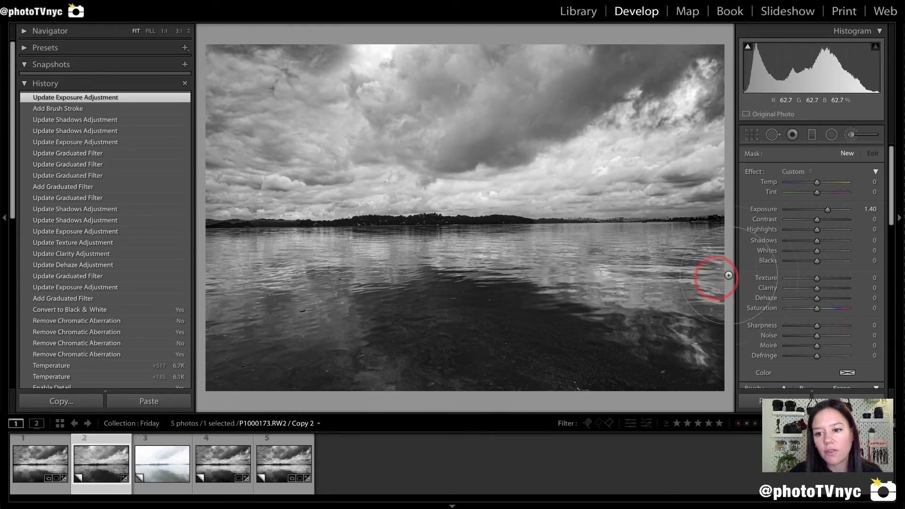
double_click(752, 173)
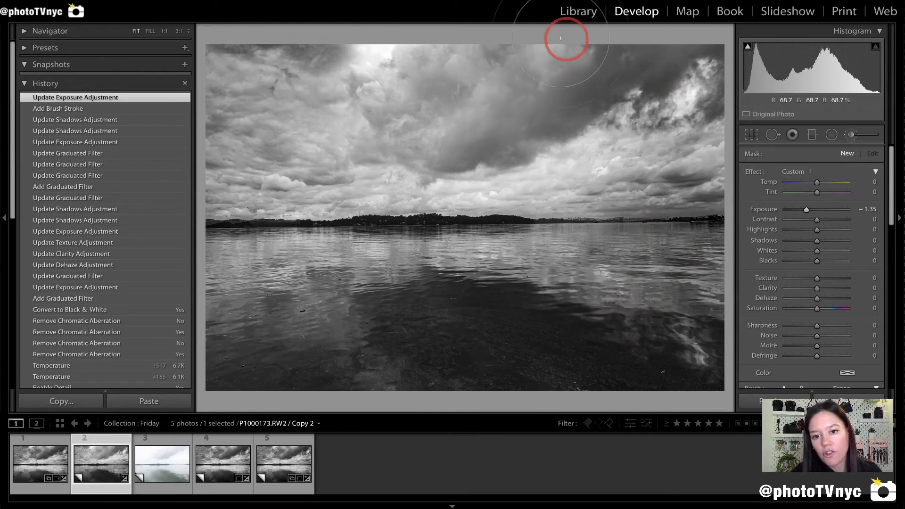
click(657, 279)
mouse_move(598, 285)
mouse_down()
mouse_move(196, 285)
mouse_move(243, 259)
mouse_move(293, 262)
mouse_move(307, 314)
mouse_move(269, 304)
mouse_move(207, 206)
mouse_move(197, 40)
mouse_move(366, 55)
mouse_move(178, 145)
mouse_move(246, 232)
mouse_move(247, 317)
mouse_move(257, 316)
mouse_move(265, 271)
mouse_move(256, 154)
mouse_move(279, 142)
mouse_move(289, 109)
mouse_move(274, 48)
mouse_move(212, 36)
mouse_up()
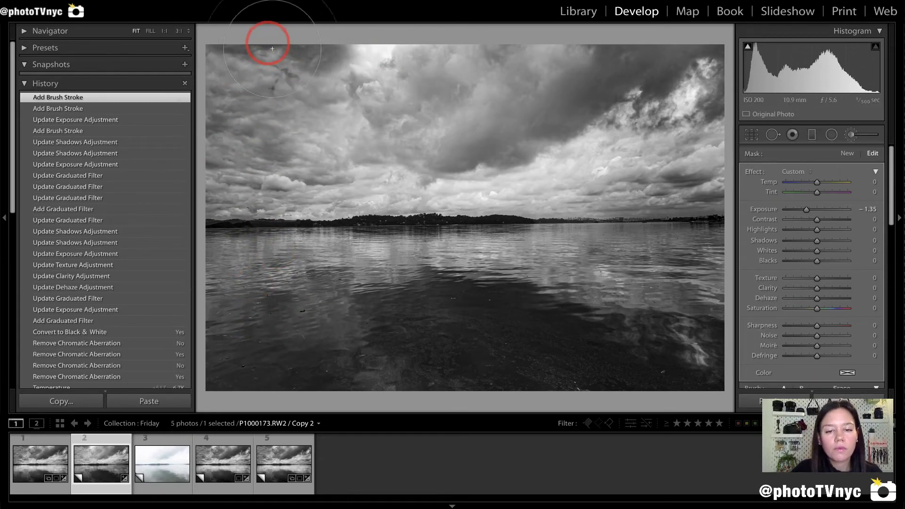
mouse_move(415, 101)
mouse_down()
mouse_move(388, 97)
mouse_move(424, 53)
mouse_move(400, 30)
mouse_move(366, 28)
mouse_move(328, 45)
mouse_move(316, 70)
mouse_move(339, 86)
mouse_move(396, 97)
mouse_up()
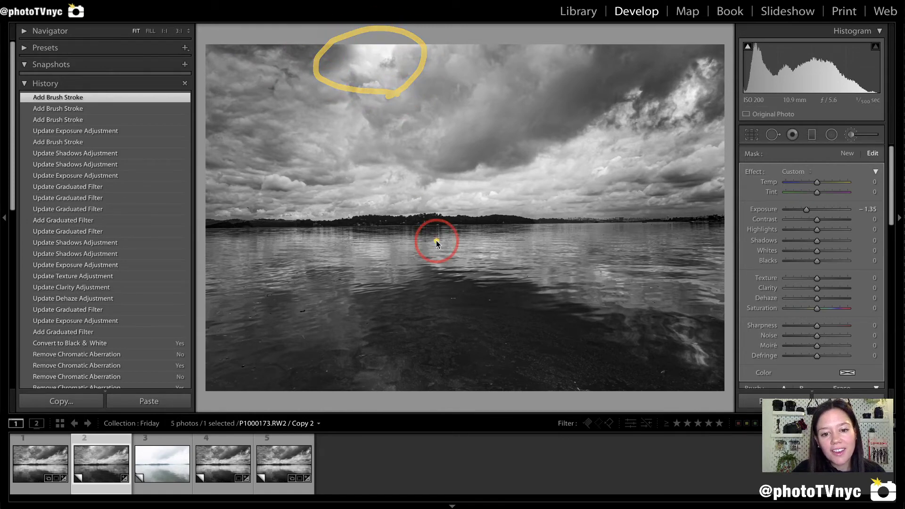
mouse_move(433, 215)
mouse_down()
mouse_move(432, 165)
mouse_move(373, 85)
mouse_move(353, 110)
mouse_move(356, 77)
mouse_move(398, 73)
mouse_move(425, 58)
mouse_move(390, 29)
mouse_move(340, 35)
mouse_move(326, 83)
mouse_move(371, 97)
mouse_move(412, 79)
mouse_up()
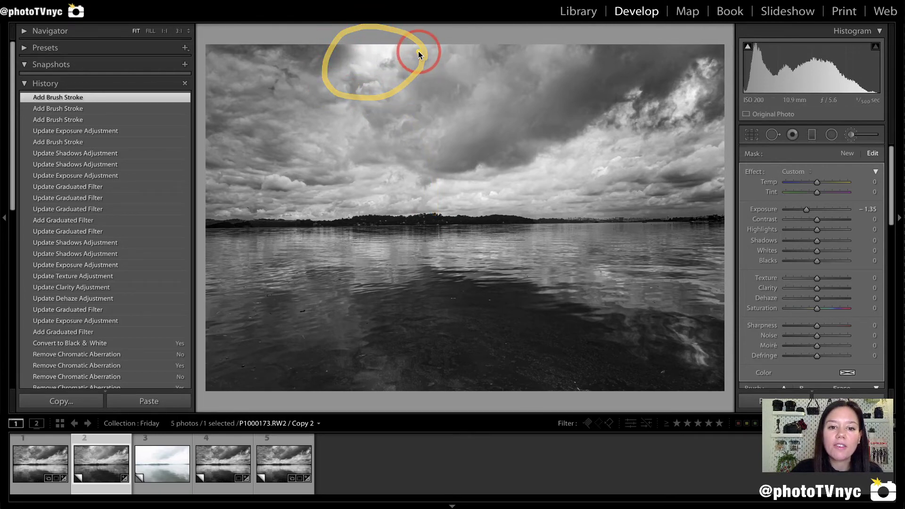
mouse_move(435, 56)
mouse_down()
mouse_move(426, 48)
mouse_move(417, 87)
mouse_move(434, 100)
mouse_up()
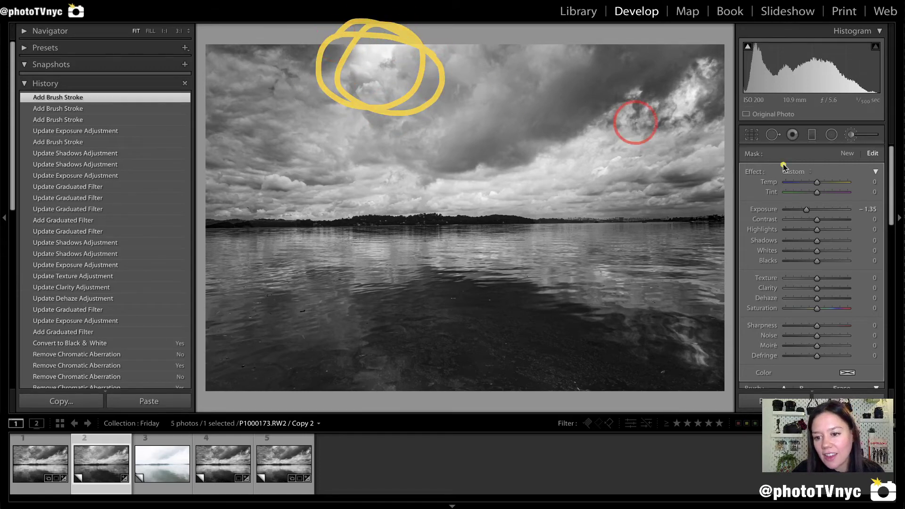
Darken the bright cloud at the image's upper edge with a new Adjustment Brush, Highlights −84 and Exposure −2.56, erasing the mask's spill beside it.
click(847, 154)
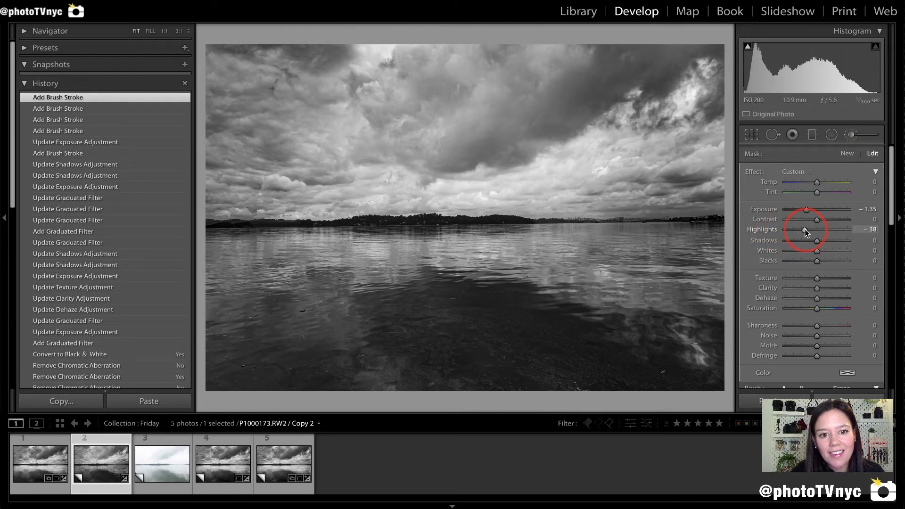
drag(791, 230, 800, 209)
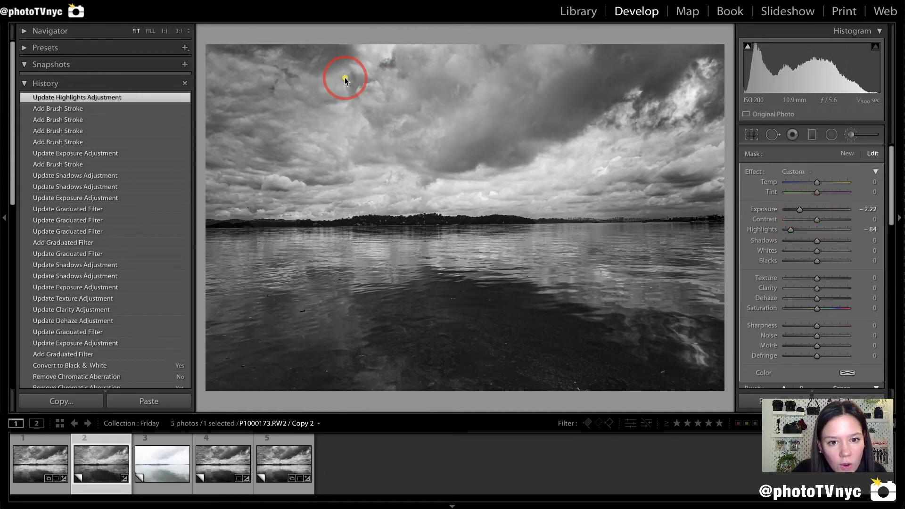
key(alt)
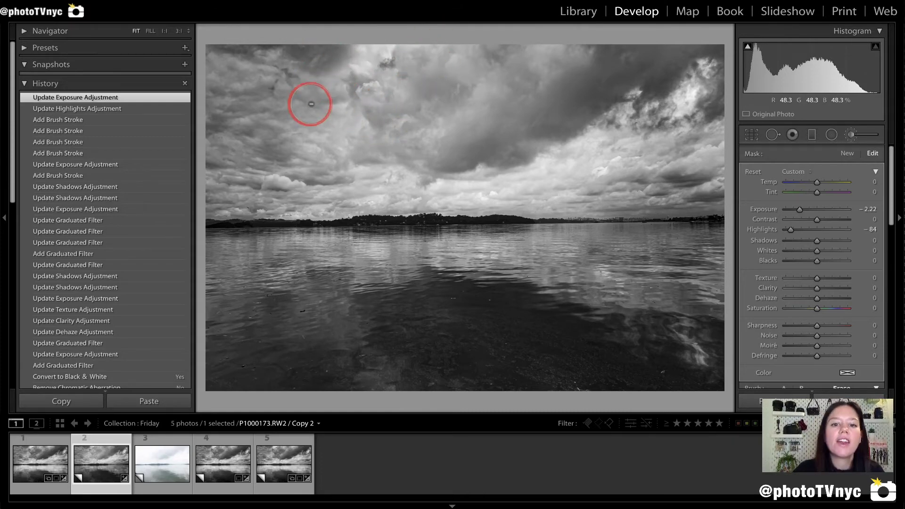
drag(286, 53, 873, 137)
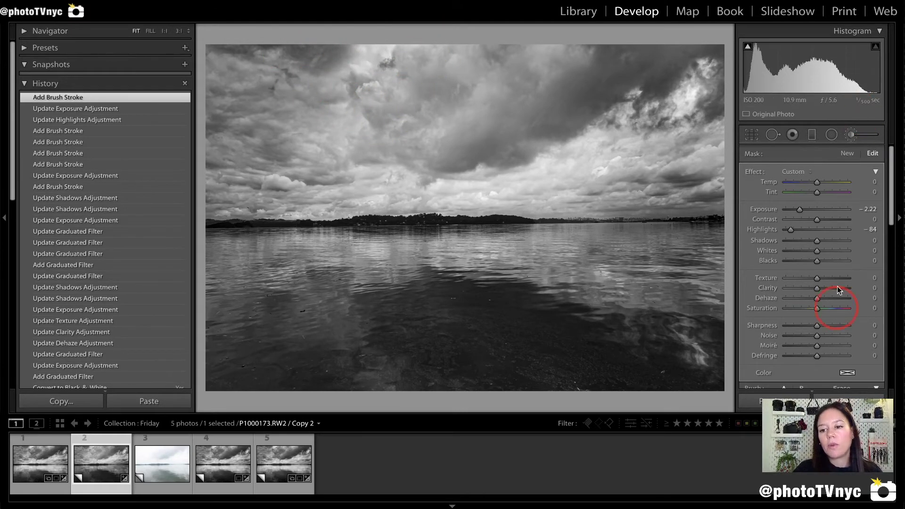
drag(795, 209, 797, 213)
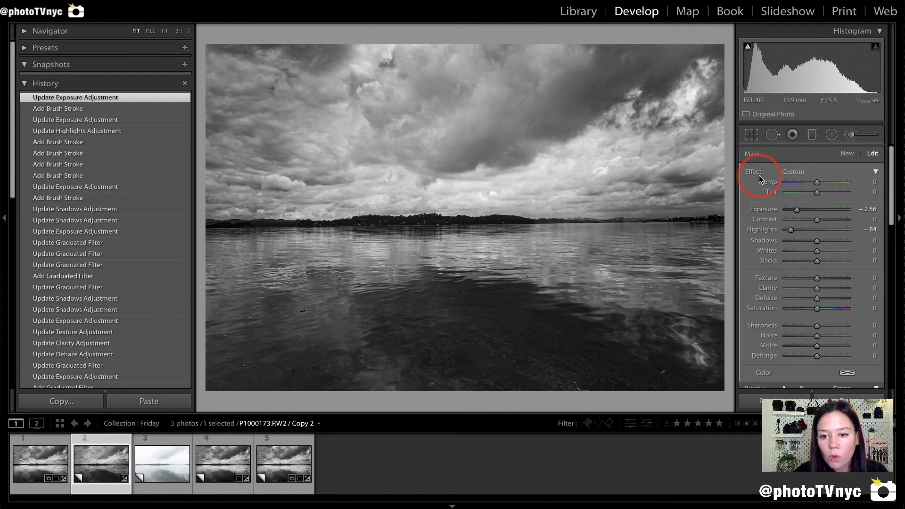
key(k)
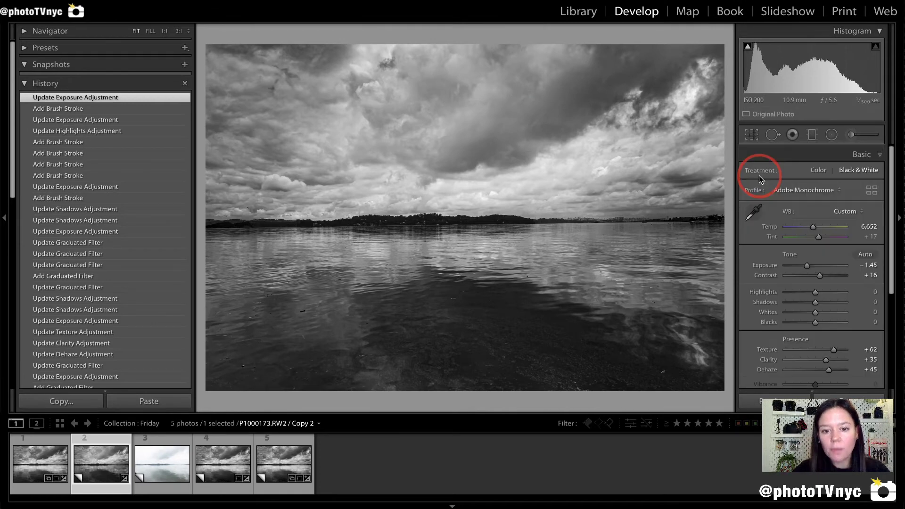
mouse_move(353, 159)
mouse_down()
mouse_move(282, 171)
mouse_move(255, 228)
mouse_move(566, 227)
mouse_move(634, 200)
mouse_move(593, 100)
mouse_move(435, 160)
mouse_move(338, 160)
mouse_up()
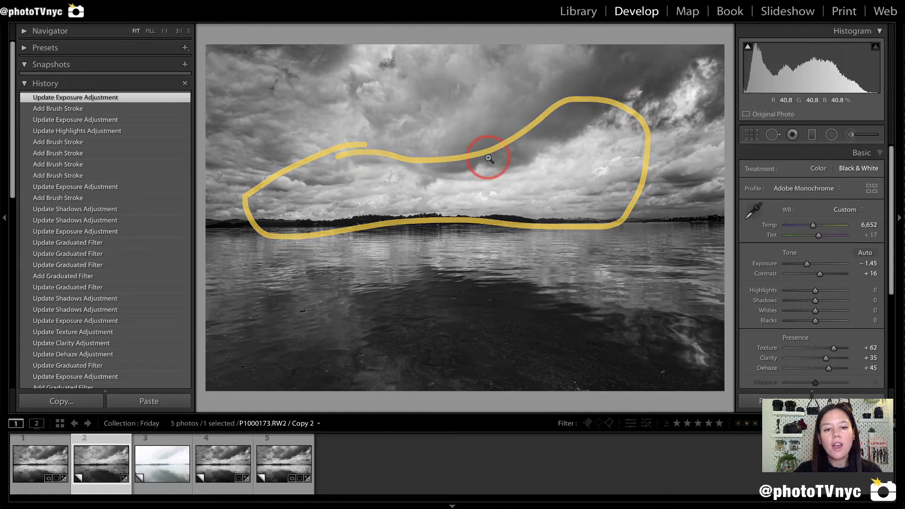
mouse_move(431, 203)
mouse_down()
mouse_move(431, 82)
mouse_move(403, 120)
mouse_move(460, 119)
mouse_up()
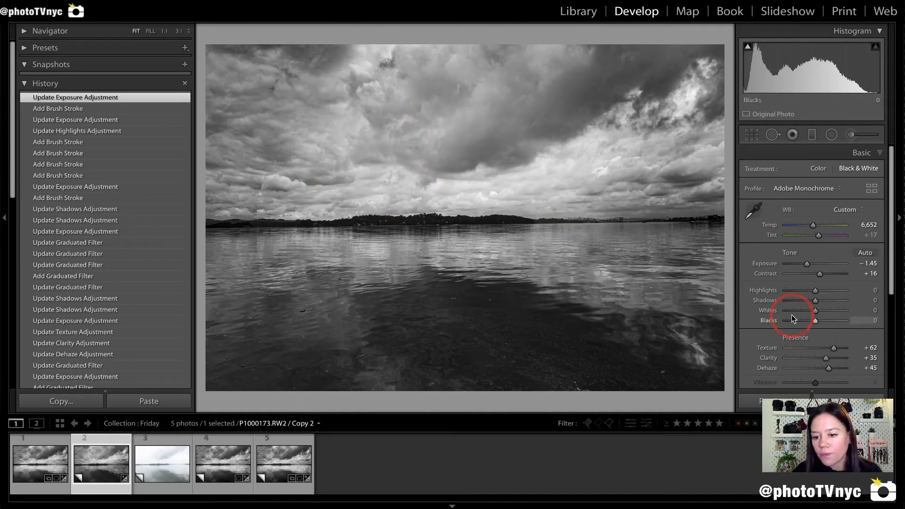
Try Clarity at +100 on the whole image and undo the change.
scroll(794, 315, down, 2)
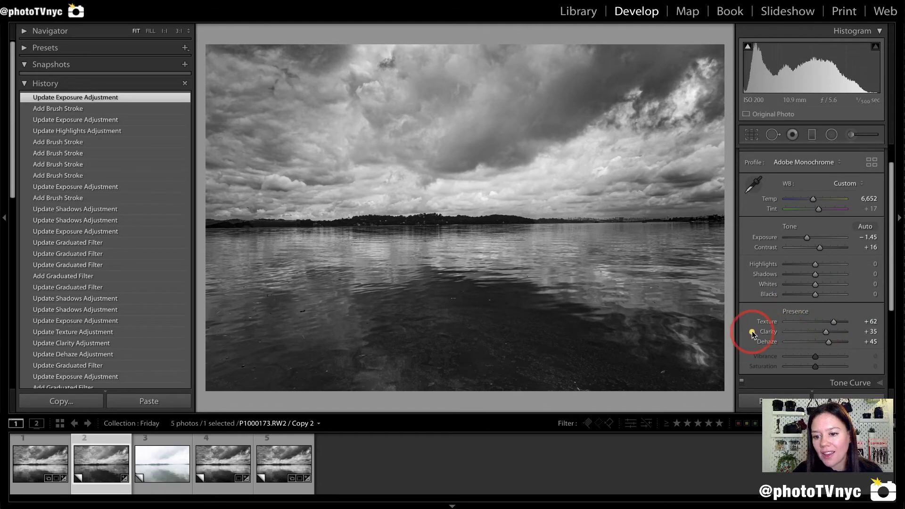
drag(826, 332, 847, 334)
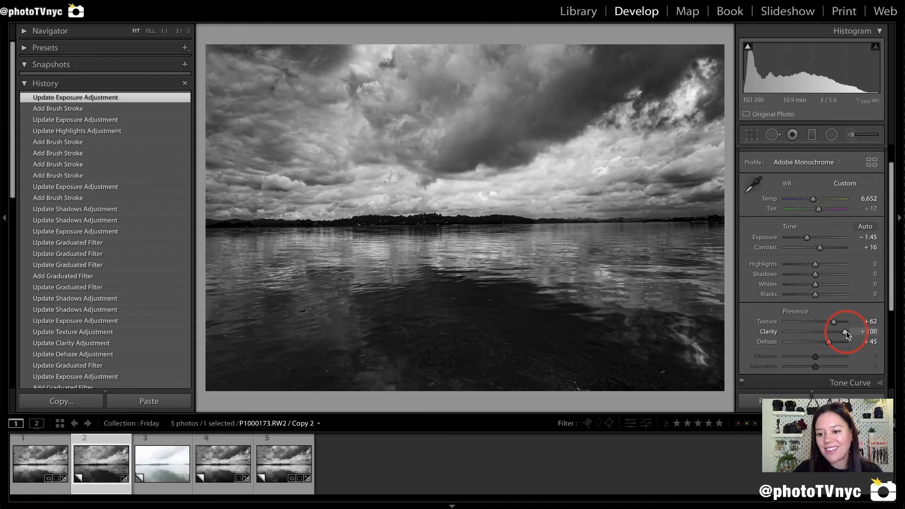
mouse_move(201, 230)
mouse_down()
mouse_move(504, 243)
mouse_move(532, 210)
mouse_move(144, 207)
mouse_up()
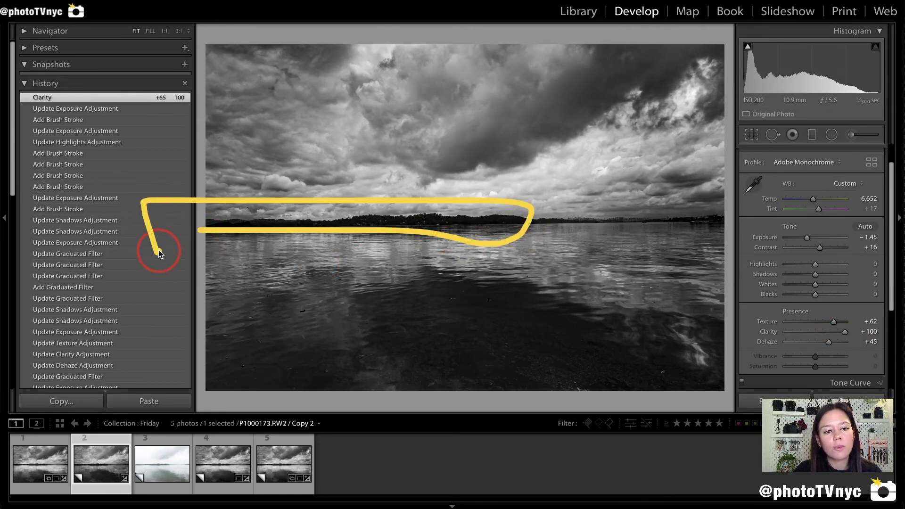
mouse_move(333, 313)
mouse_down()
mouse_move(519, 259)
mouse_move(682, 323)
mouse_move(481, 366)
mouse_move(313, 333)
mouse_move(515, 395)
mouse_move(539, 384)
mouse_up()
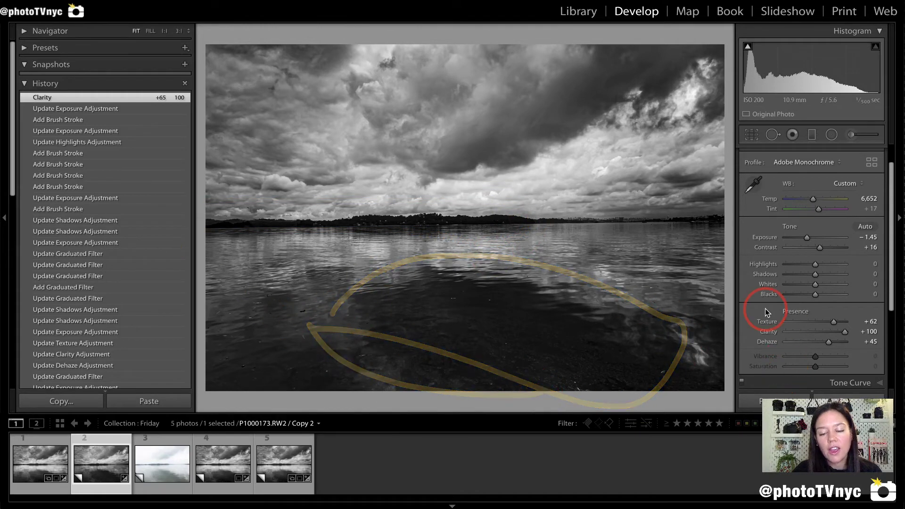
key(ctrl+z)
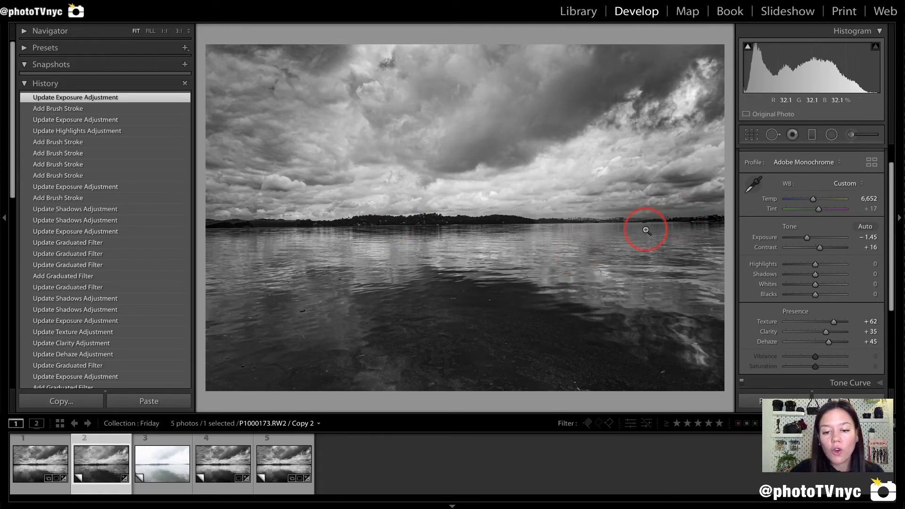
Add a graduated filter with Clarity 45 across the horizon, aligning it with the shoreline and narrowing its transition.
key(m)
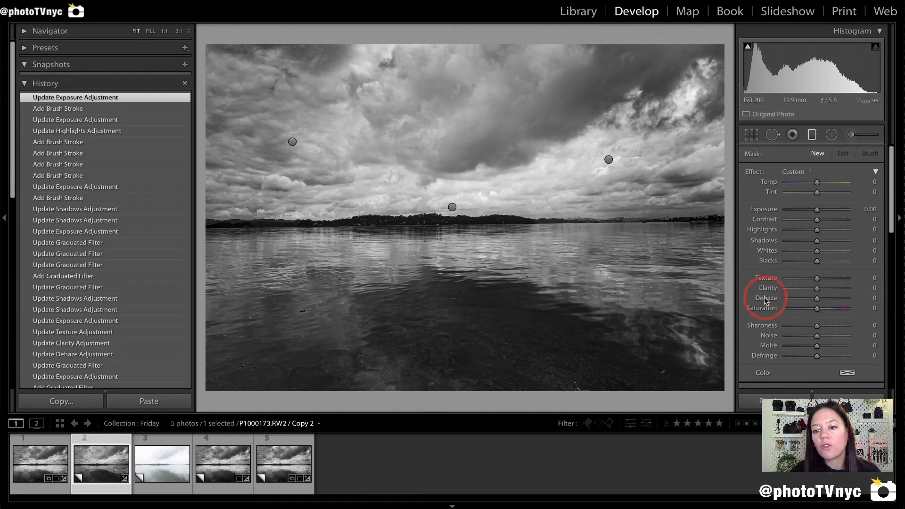
drag(752, 298, 868, 299)
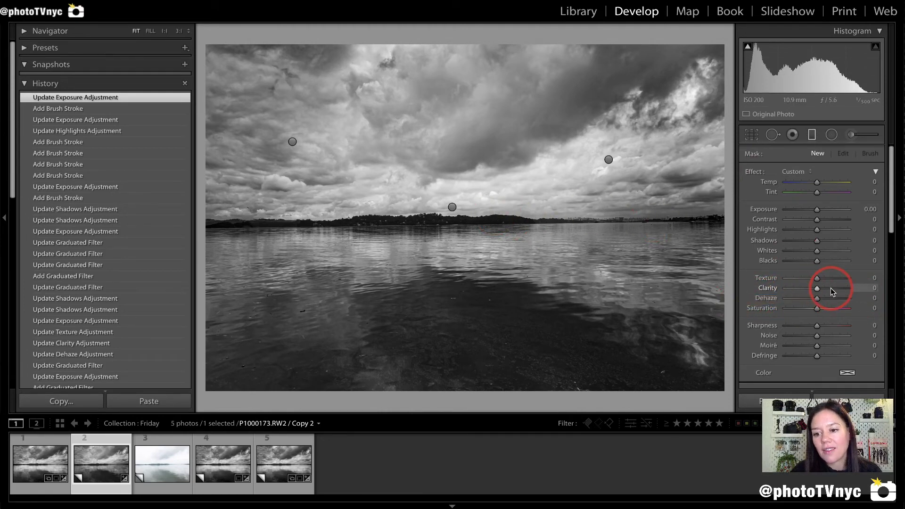
drag(448, 160, 444, 238)
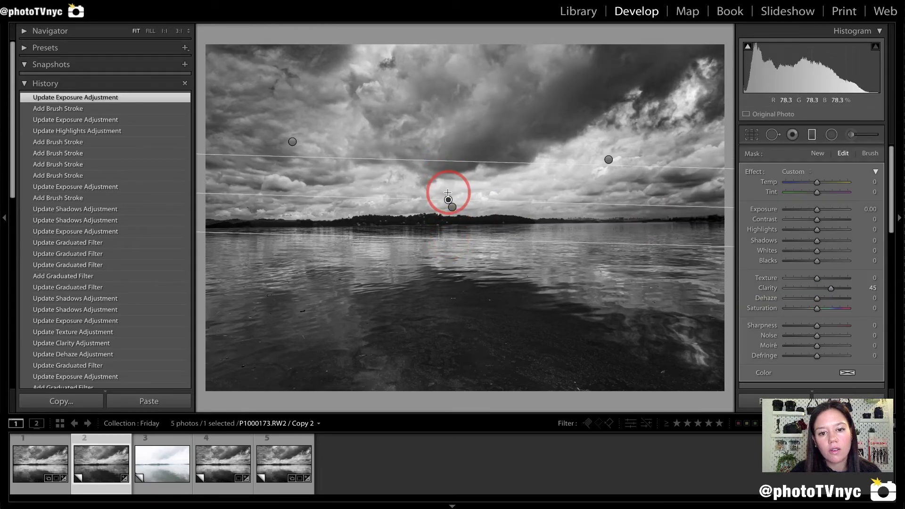
drag(449, 199, 452, 206)
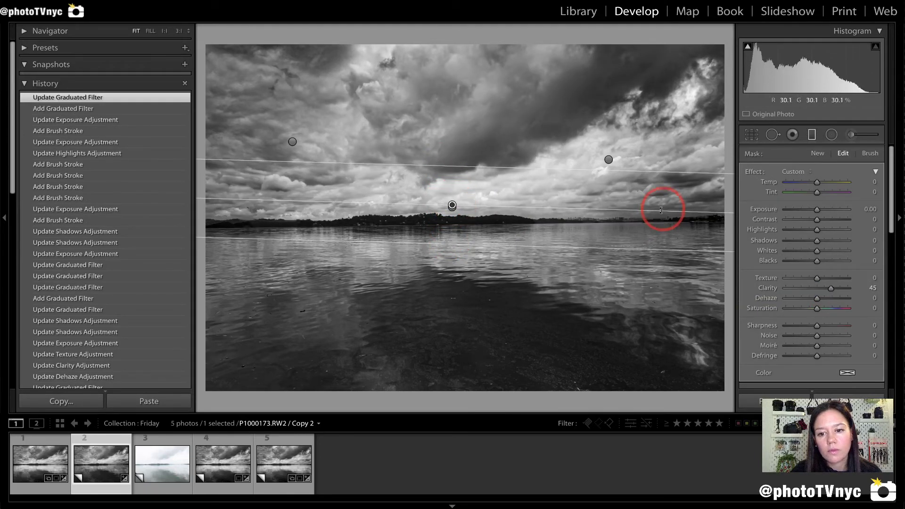
drag(661, 213, 661, 203)
drag(449, 238, 451, 233)
drag(452, 201, 485, 202)
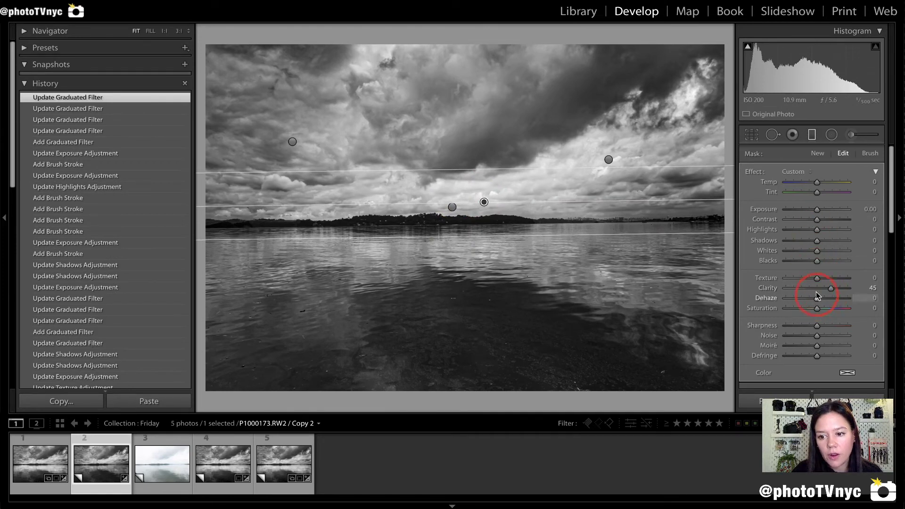
Set the horizon filter's Texture to 26 and Clarity to 50, and add a diagonal filter with the same settings over the lower-left water.
drag(817, 279, 824, 282)
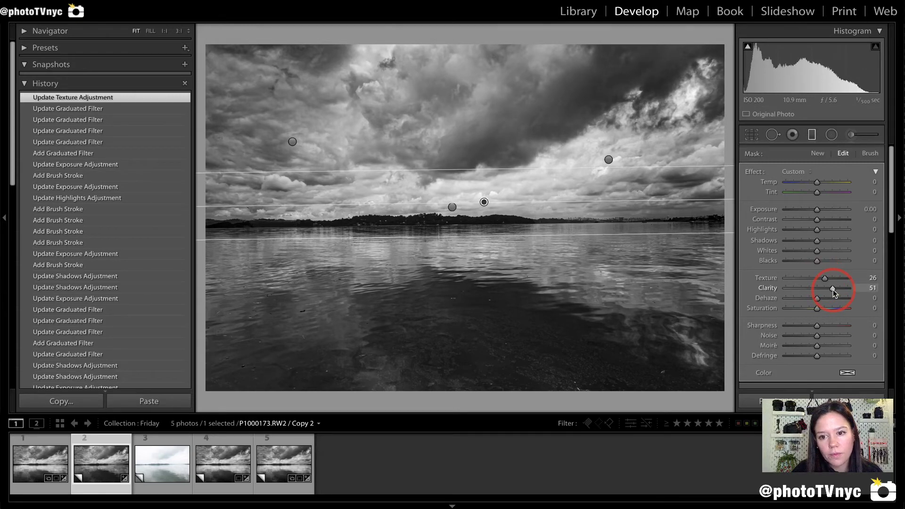
drag(833, 289, 832, 289)
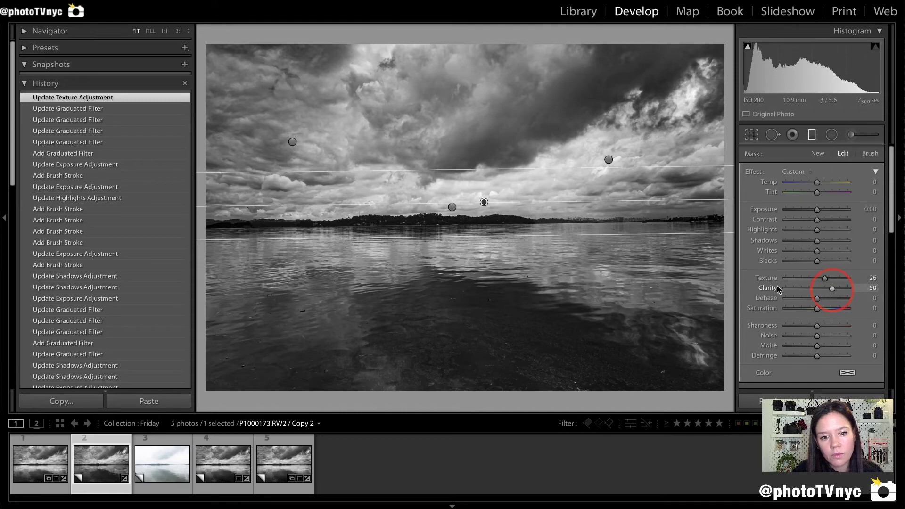
drag(291, 319, 348, 224)
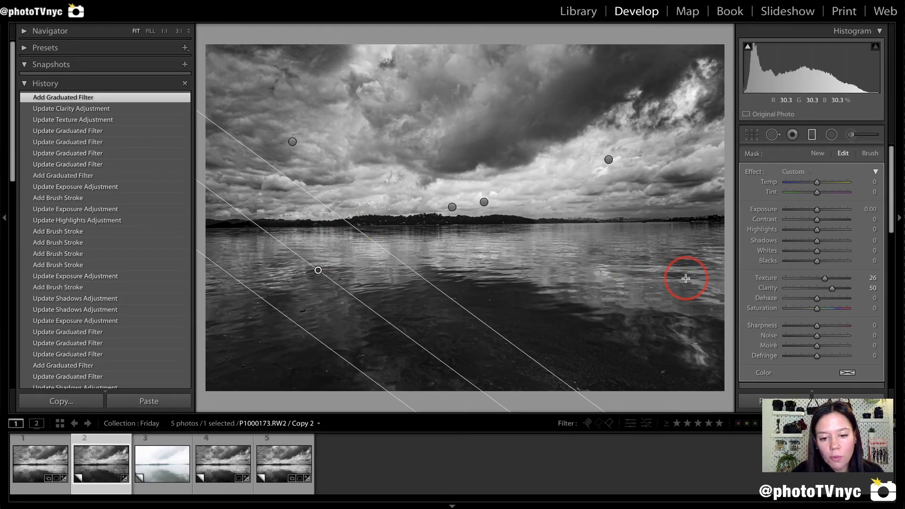
key(Return)
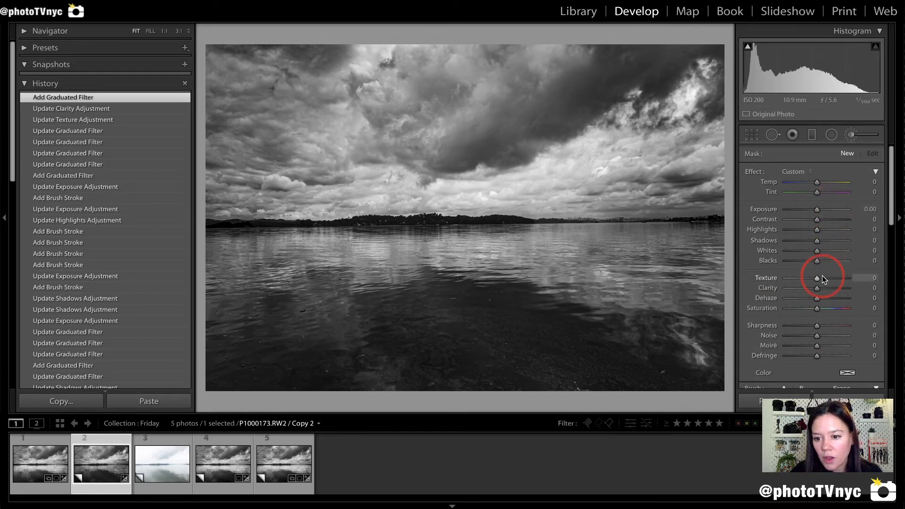
Brighten the dark lower-left water with a new Adjustment Brush at Exposure 1.35, and set the whole image's Contrast to +24.
drag(818, 209, 823, 209)
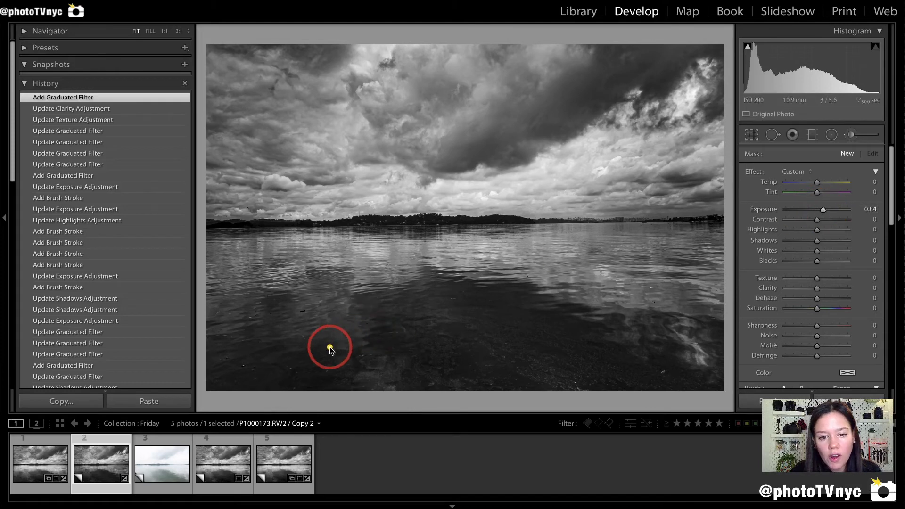
mouse_move(339, 288)
mouse_down()
mouse_move(614, 309)
mouse_move(655, 397)
mouse_move(426, 414)
mouse_move(346, 407)
mouse_move(314, 327)
mouse_up()
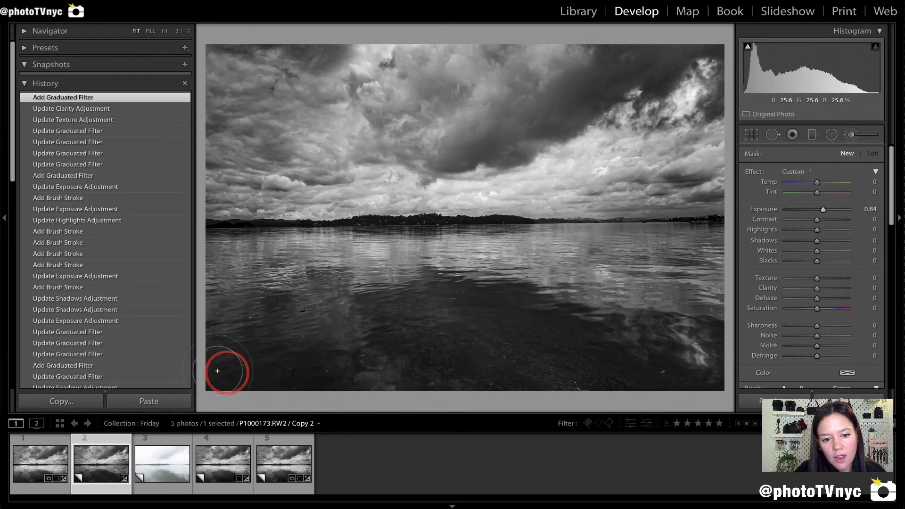
drag(374, 366, 427, 360)
drag(823, 210, 828, 208)
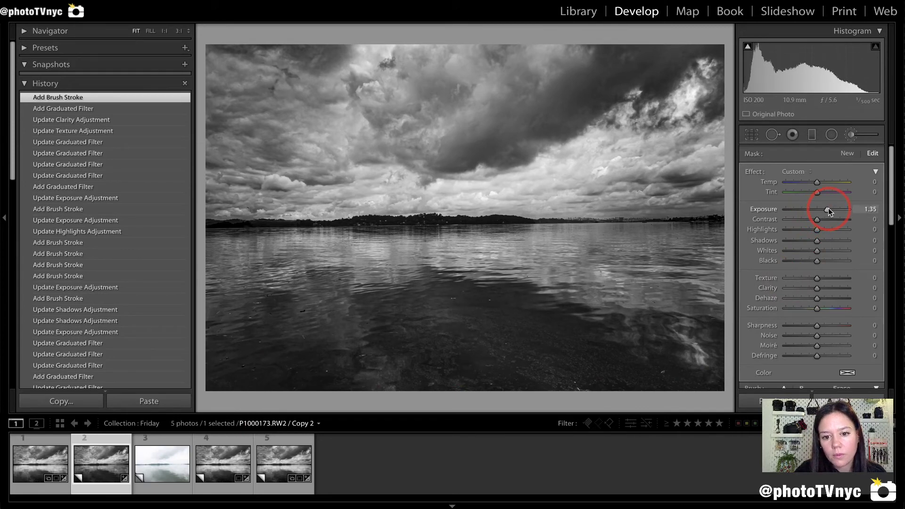
drag(828, 208, 828, 208)
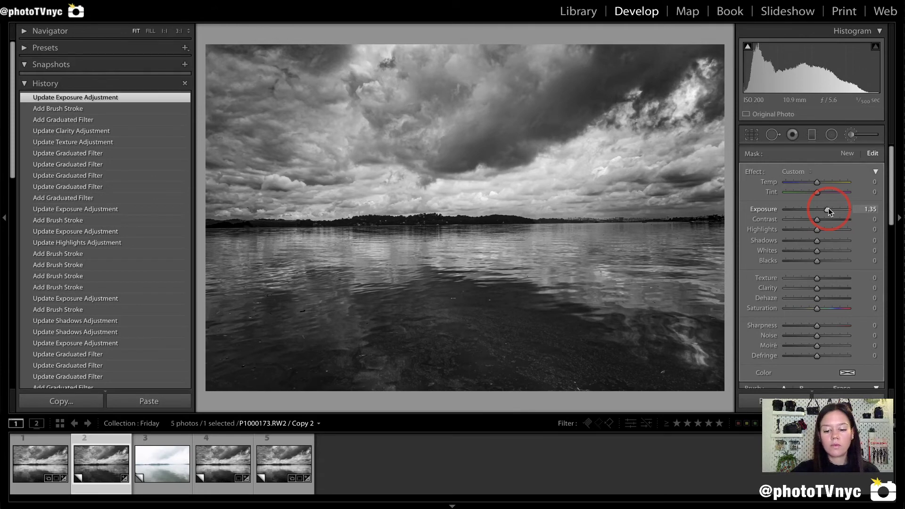
key(k)
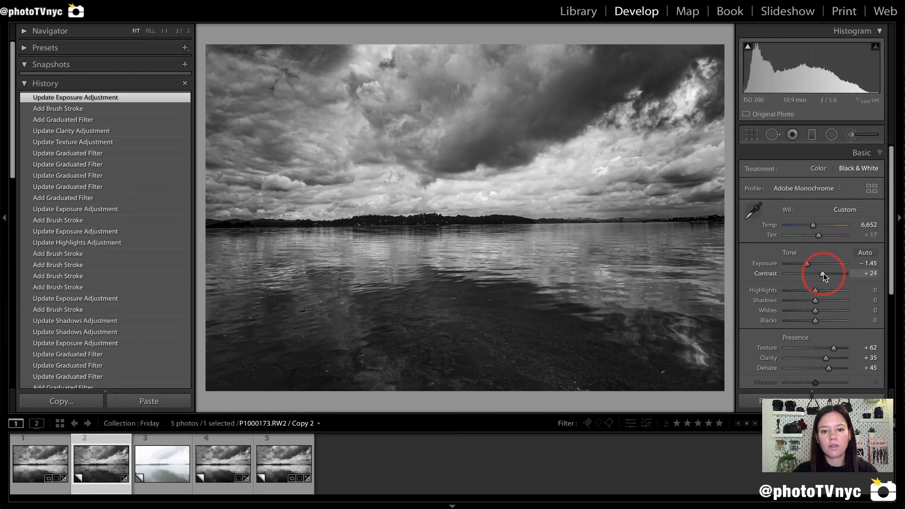
Examine the dark tree line along the horizon at 3:1 magnification.
click(433, 224)
mouse_move(440, 225)
mouse_down()
mouse_move(509, 224)
mouse_move(399, 229)
mouse_move(445, 227)
mouse_move(326, 245)
mouse_move(271, 236)
mouse_move(246, 201)
mouse_move(274, 179)
mouse_move(505, 172)
mouse_move(570, 178)
mouse_move(603, 216)
mouse_move(570, 239)
mouse_move(318, 241)
mouse_up()
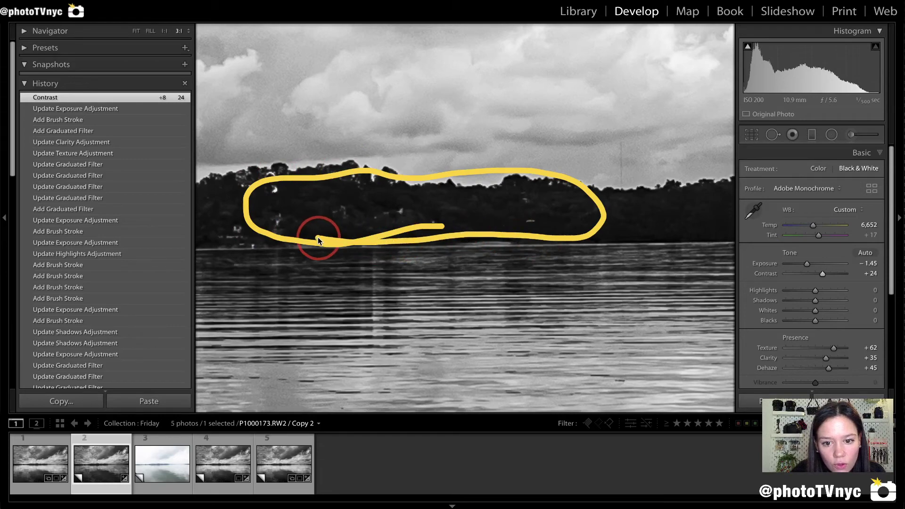
drag(336, 206, 470, 204)
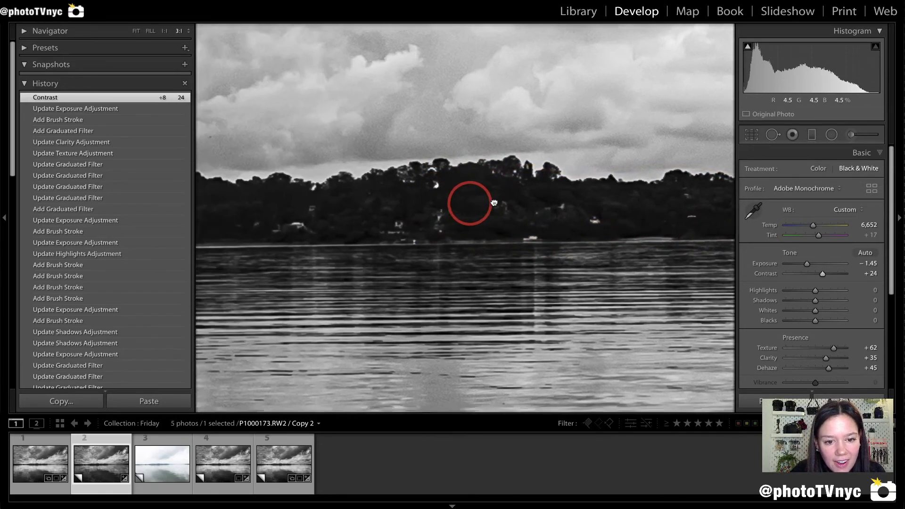
click(415, 208)
click(787, 216)
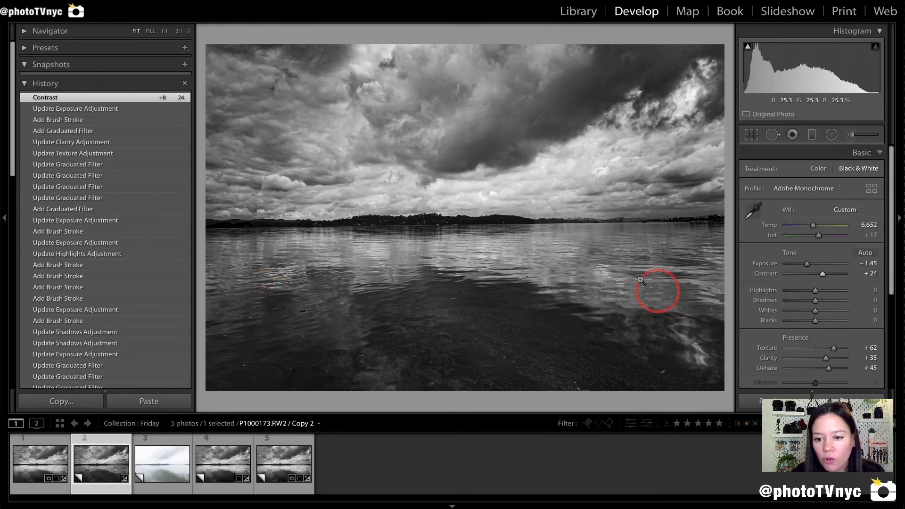
Examine the foreground water from side to side at 1:1 for floating debris and bright specks.
click(237, 355)
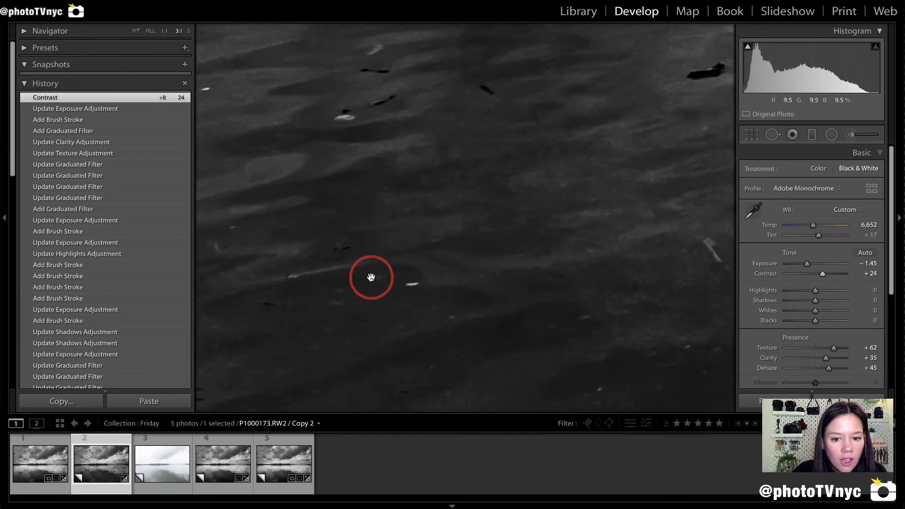
click(164, 31)
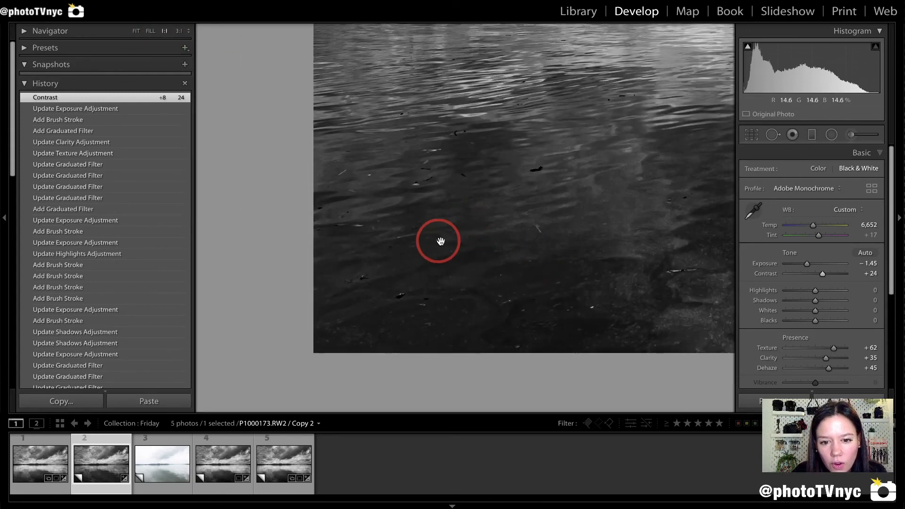
drag(531, 185, 406, 264)
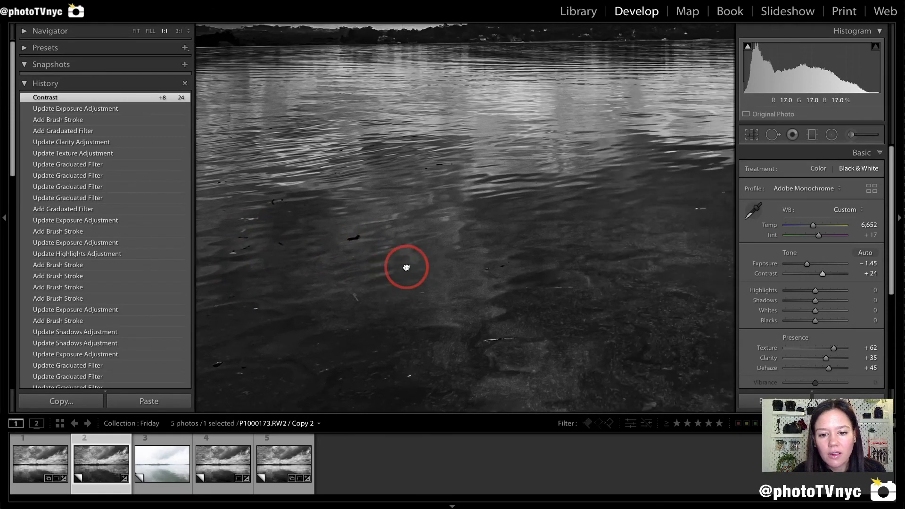
drag(541, 287, 372, 234)
drag(322, 259, 255, 258)
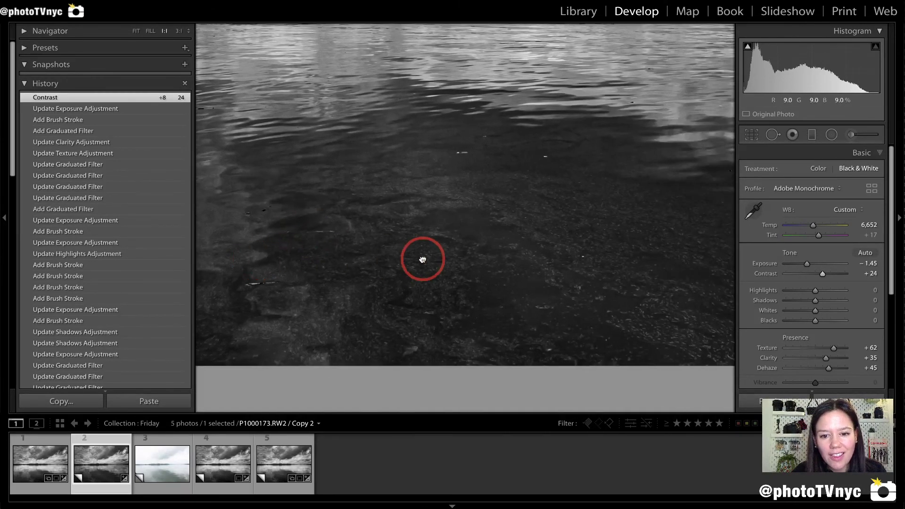
drag(420, 259, 260, 259)
drag(525, 271, 320, 267)
drag(574, 263, 453, 301)
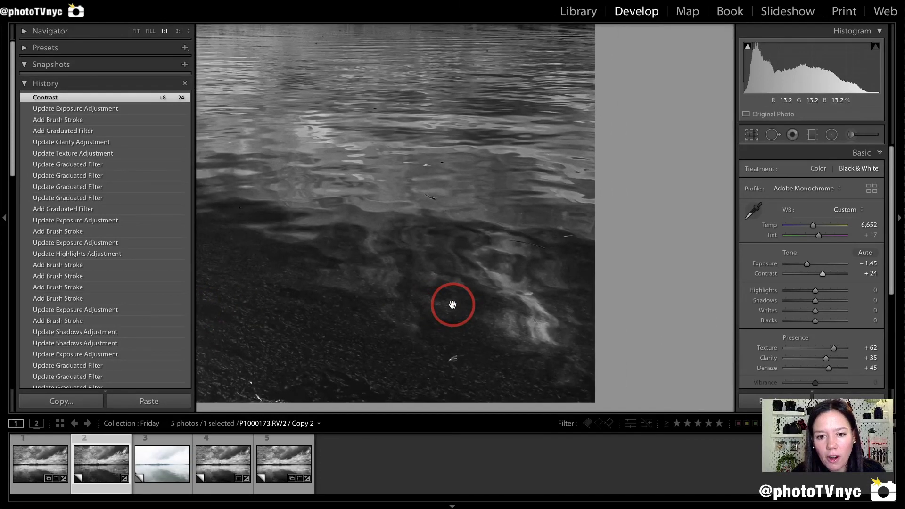
drag(400, 231, 489, 293)
mouse_move(401, 283)
mouse_down()
mouse_move(544, 257)
mouse_move(729, 199)
mouse_up()
drag(353, 217, 630, 232)
drag(344, 232, 576, 228)
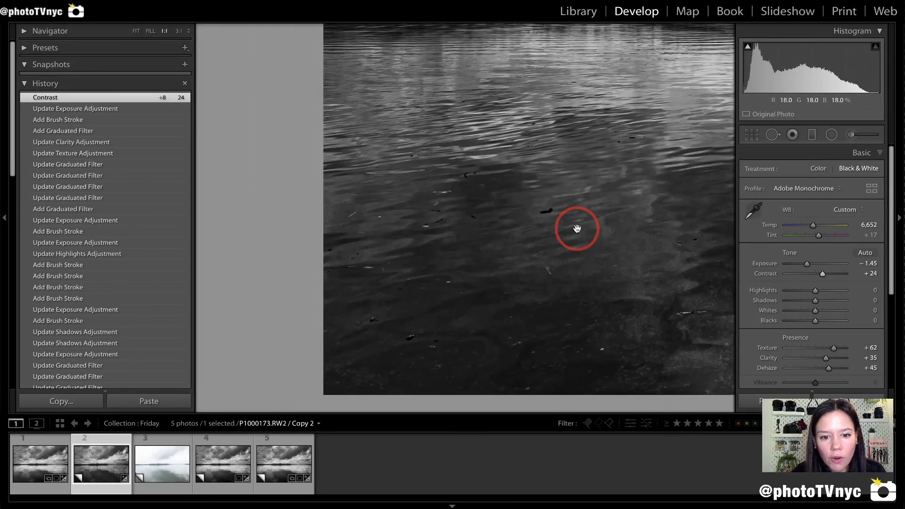
click(559, 226)
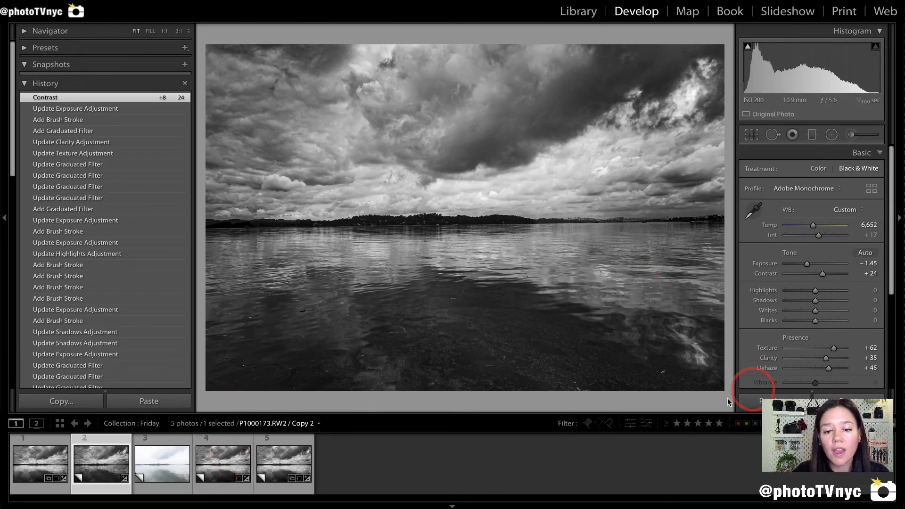
Heal a bright speck in the lower-left water with Spot Removal at Size 53, Feather 70 and Opacity 100.
key(q)
mouse_move(778, 124)
mouse_down()
mouse_move(755, 120)
mouse_move(752, 132)
mouse_move(764, 149)
mouse_move(794, 135)
mouse_up()
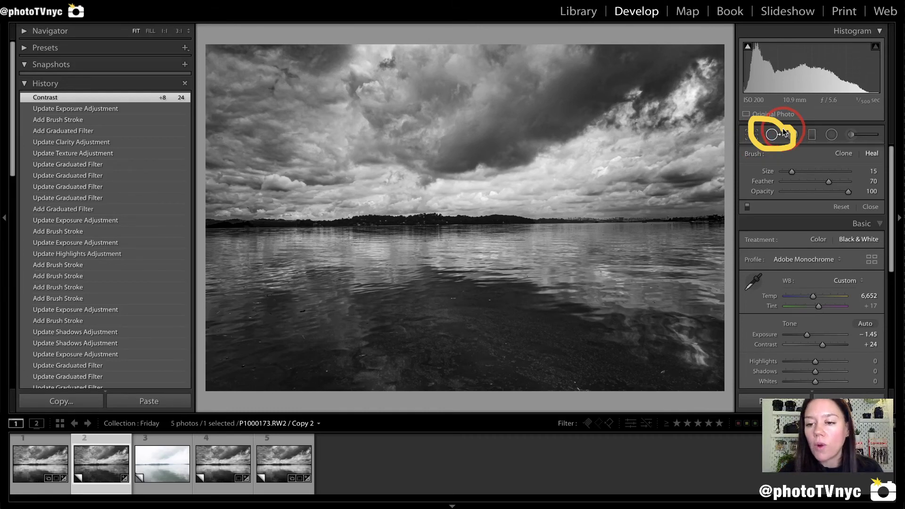
drag(865, 162, 879, 165)
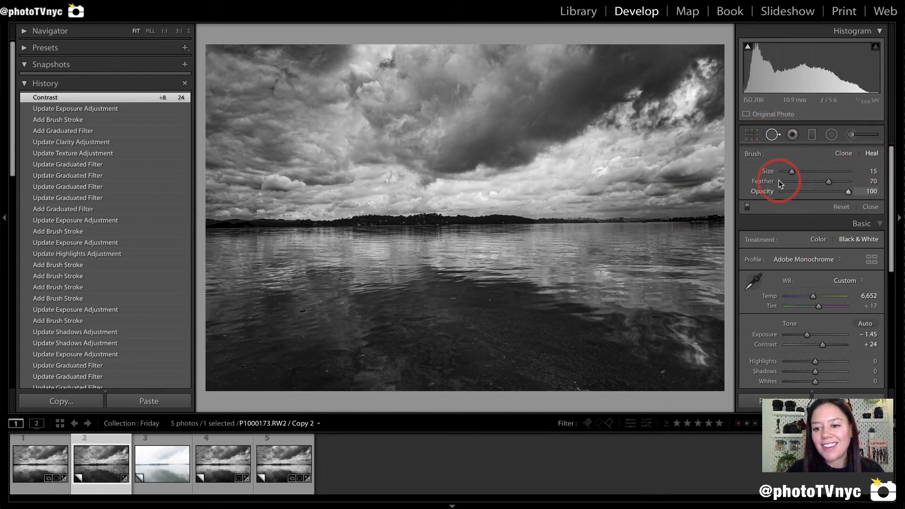
drag(794, 172, 795, 173)
key(z)
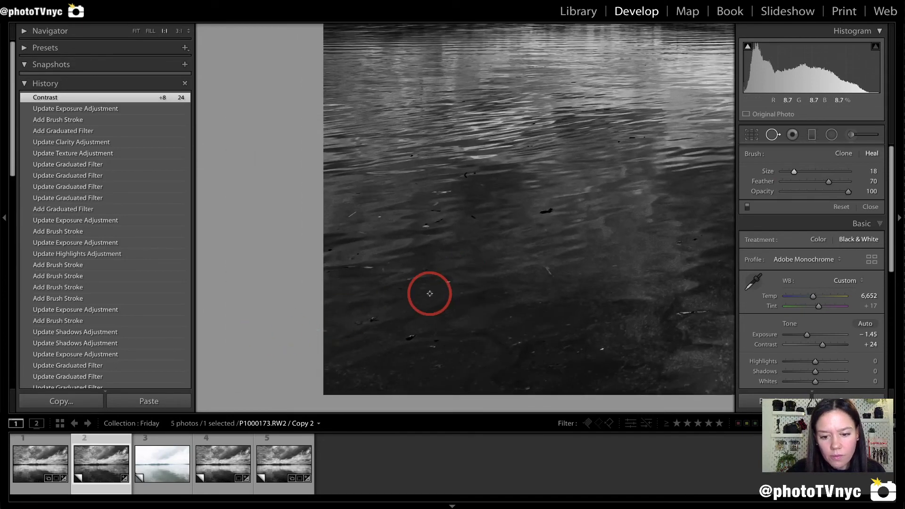
scroll(430, 294, up, 3)
click(449, 281)
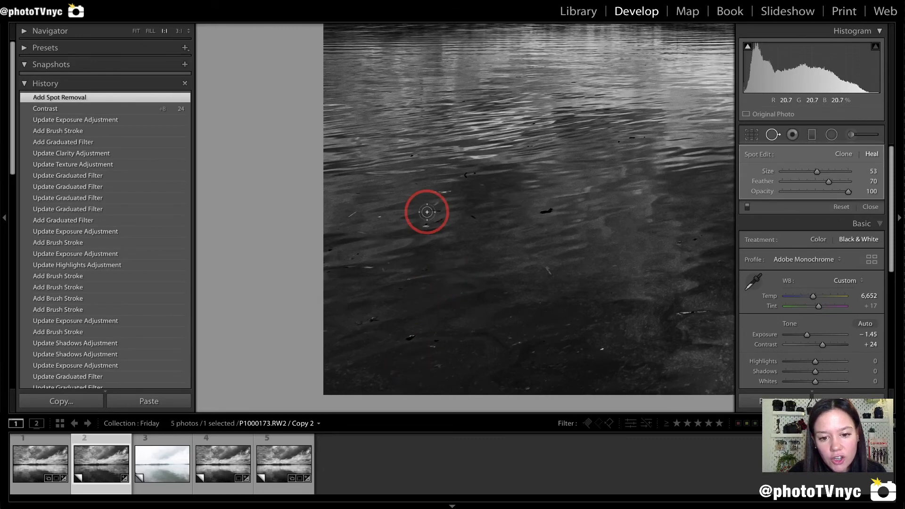
Heal more light specks and the larger dark pieces of debris in the lower-left water.
click(424, 226)
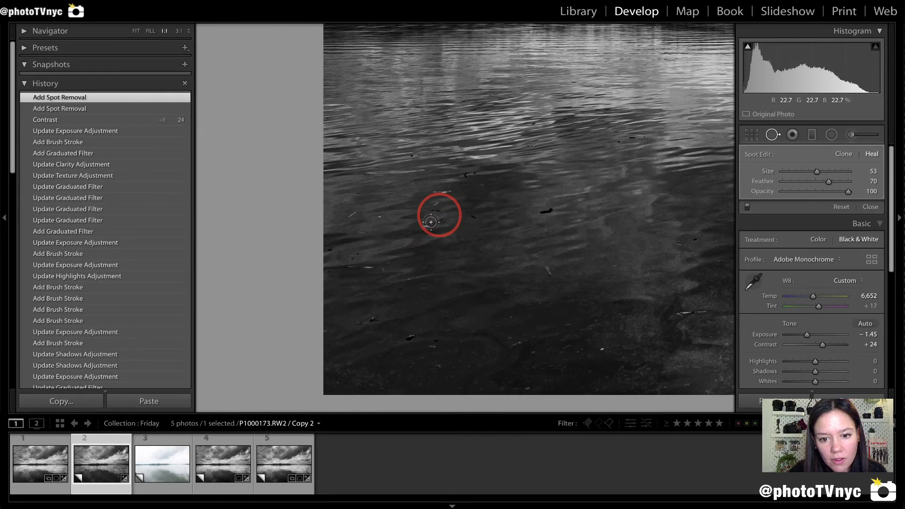
click(473, 217)
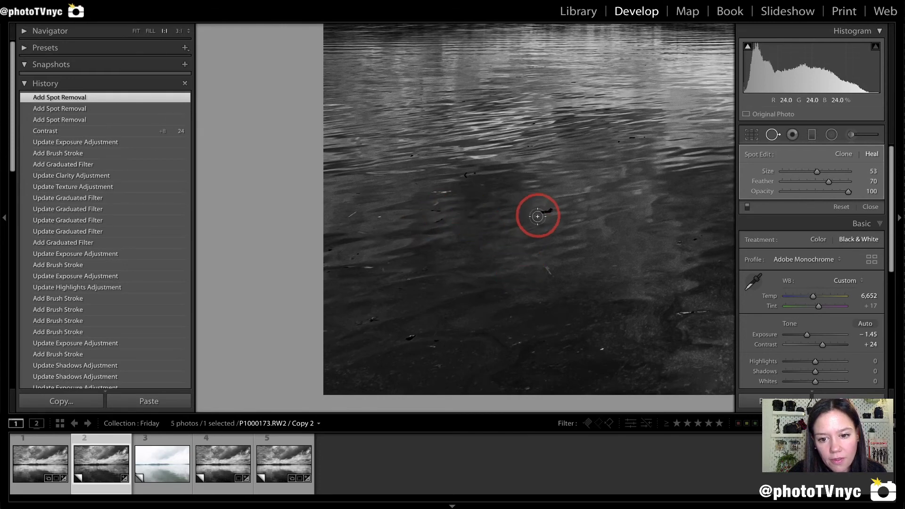
drag(540, 209, 553, 208)
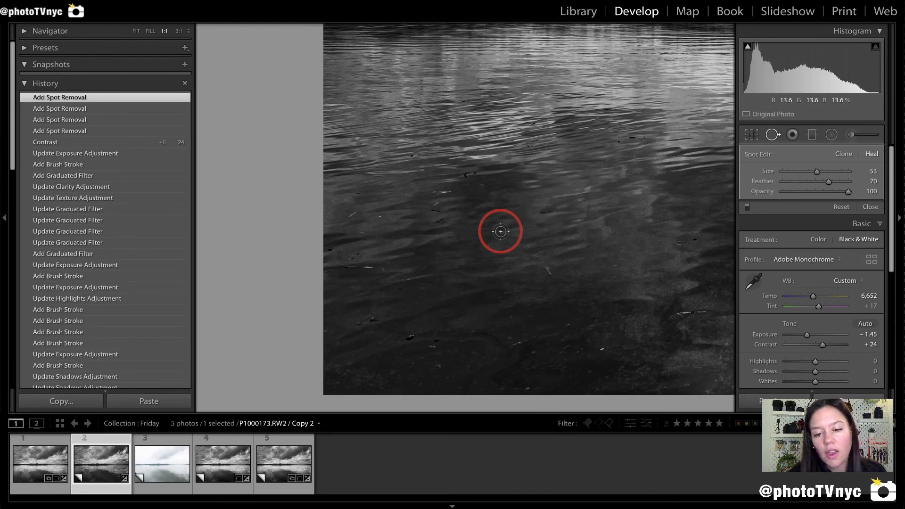
click(466, 176)
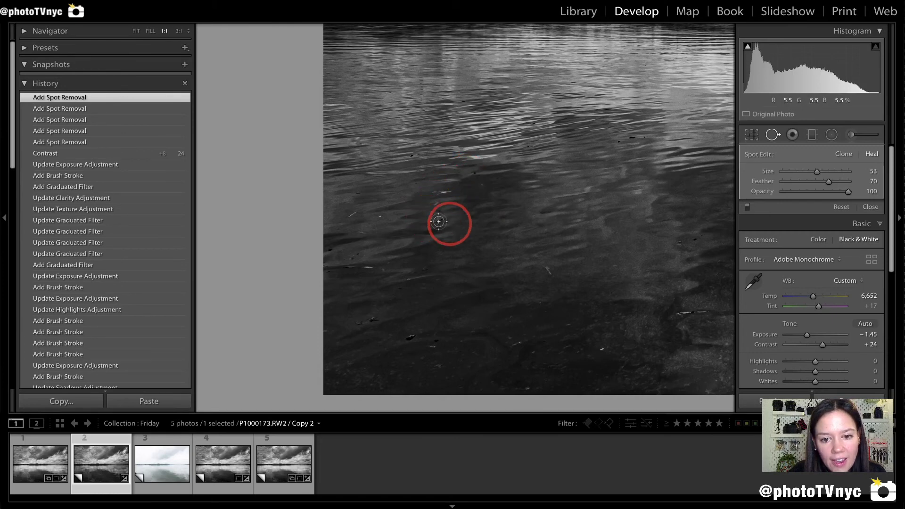
click(519, 360)
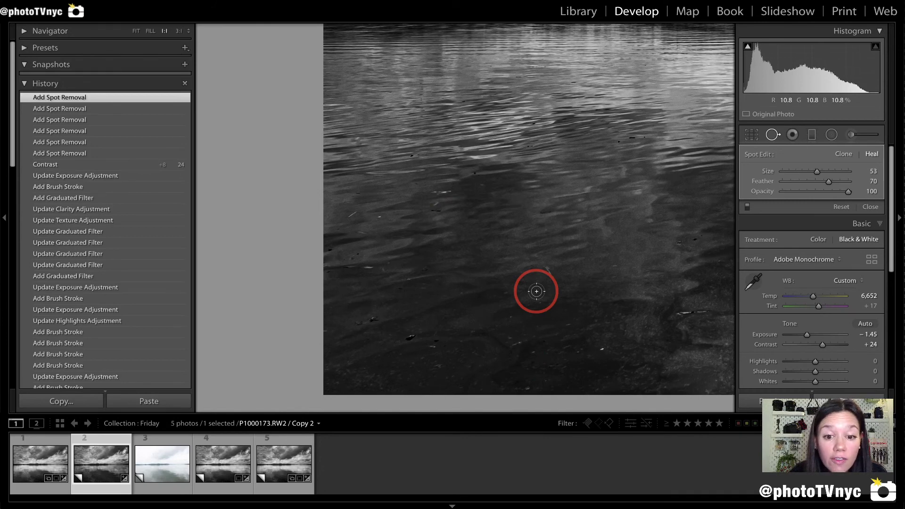
Open the virtual copy named Copy 4 to view its foreground water for comparison.
click(220, 469)
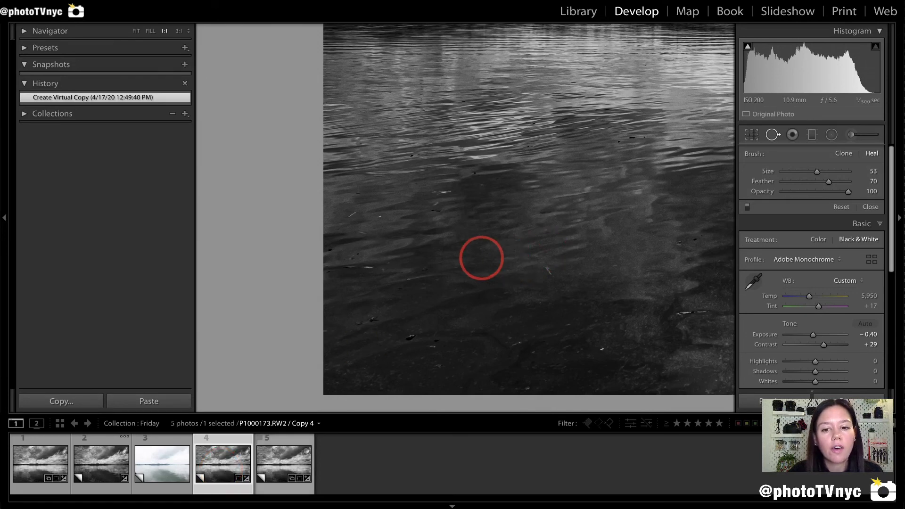
click(282, 462)
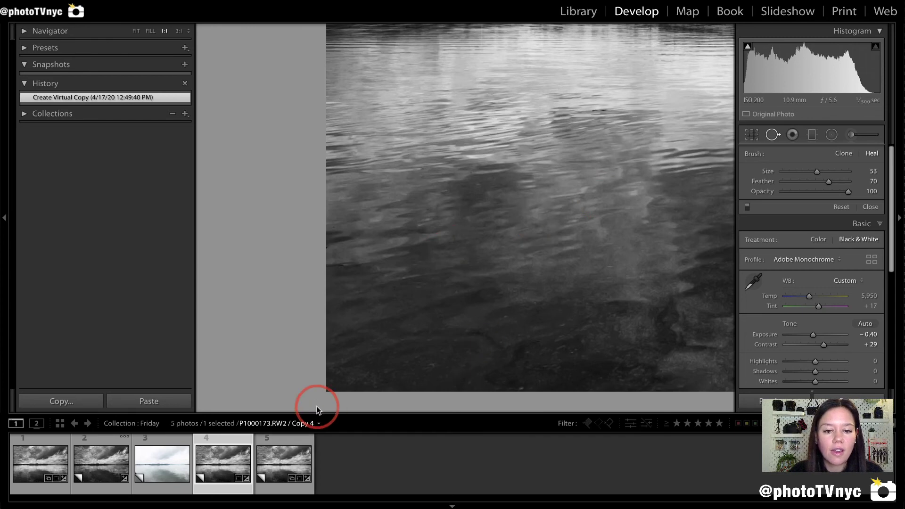
Compare the foreground water of virtual copies Copy 1 and Copy 4 at 1:1 and with the whole image in view.
click(276, 468)
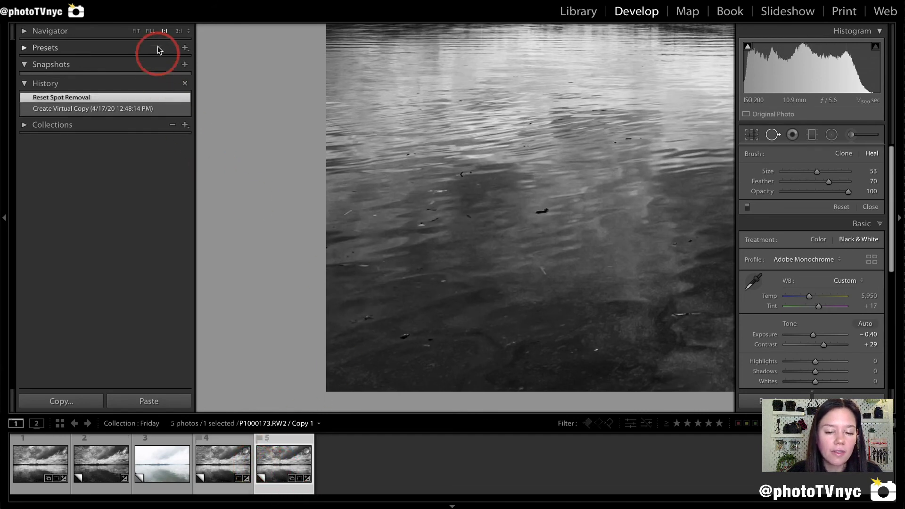
click(216, 463)
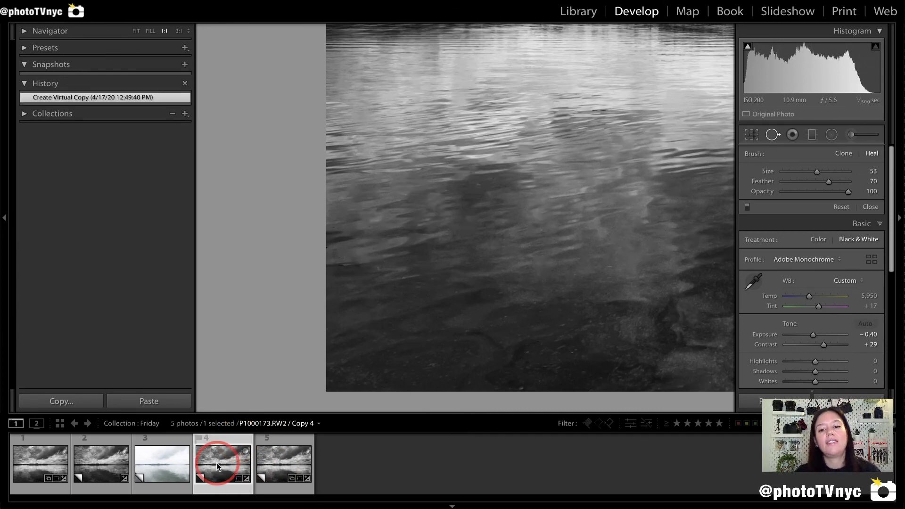
click(273, 463)
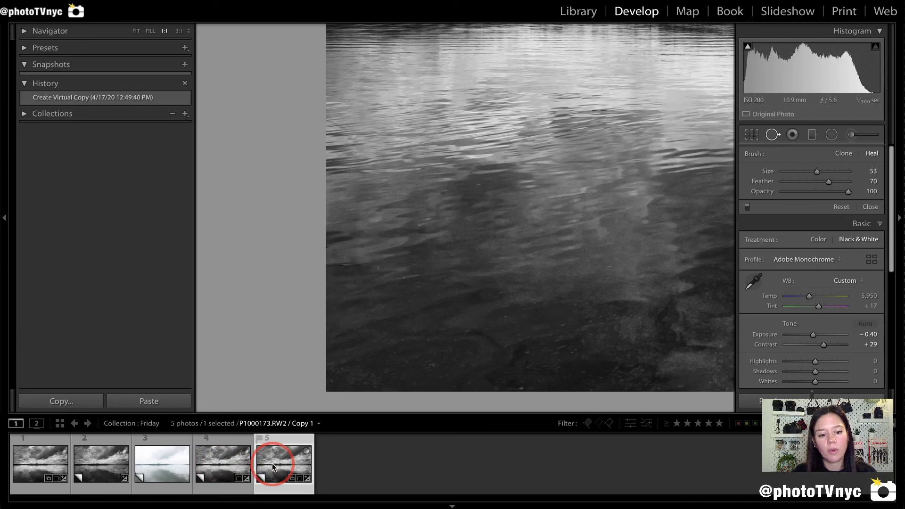
click(211, 469)
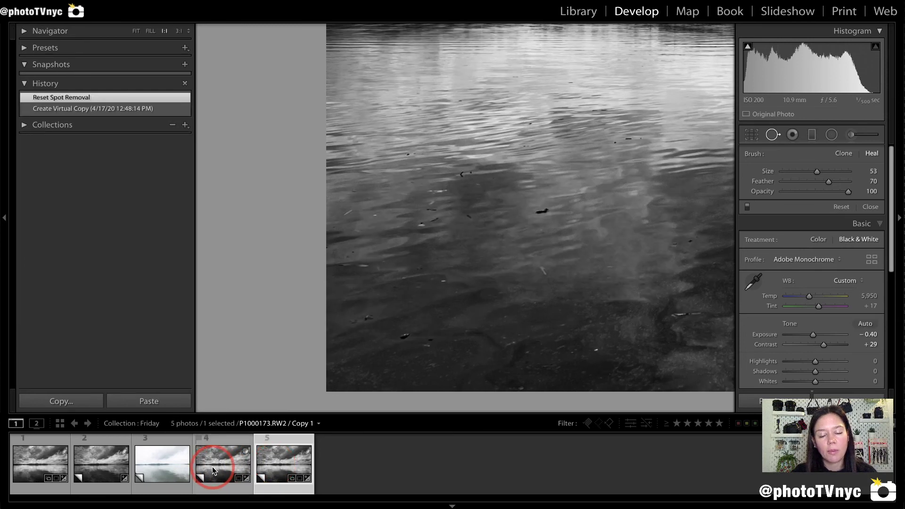
click(265, 470)
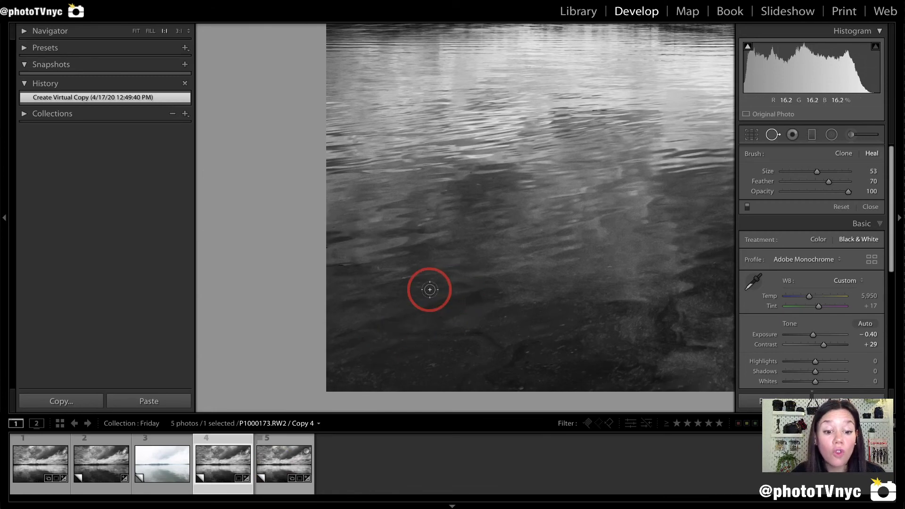
key(z)
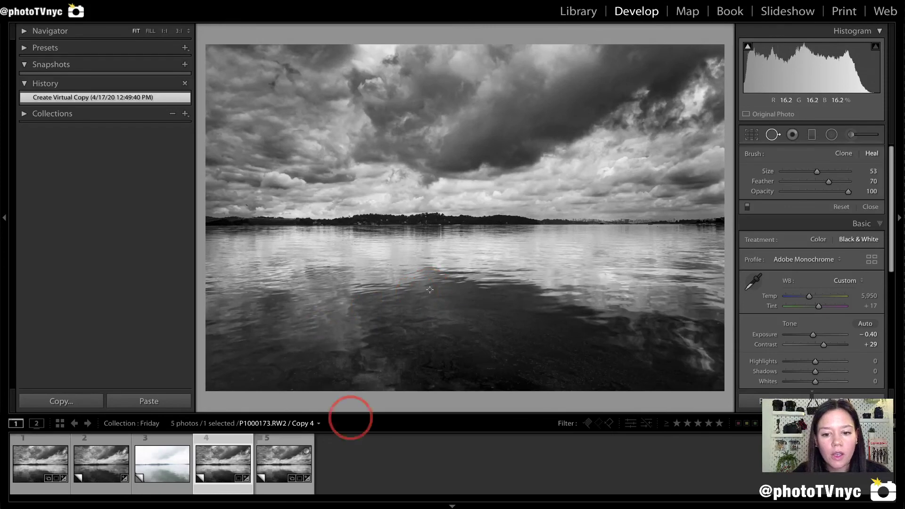
click(278, 465)
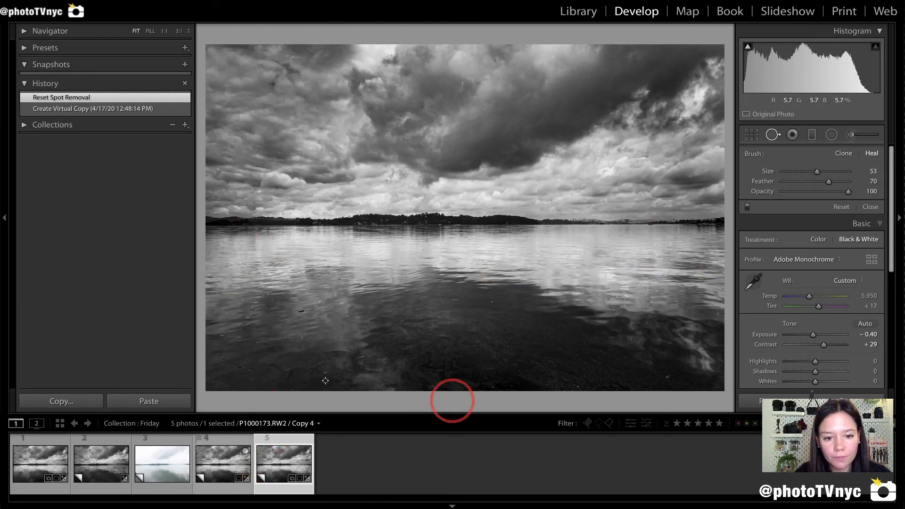
Open the virtual copy named Copy 2 and set its Exposure to -1.25.
click(93, 471)
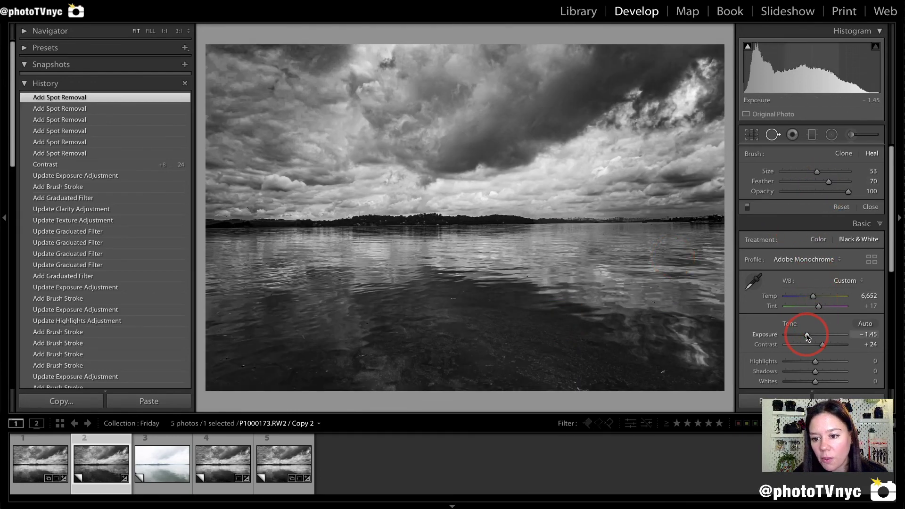
drag(807, 336, 810, 336)
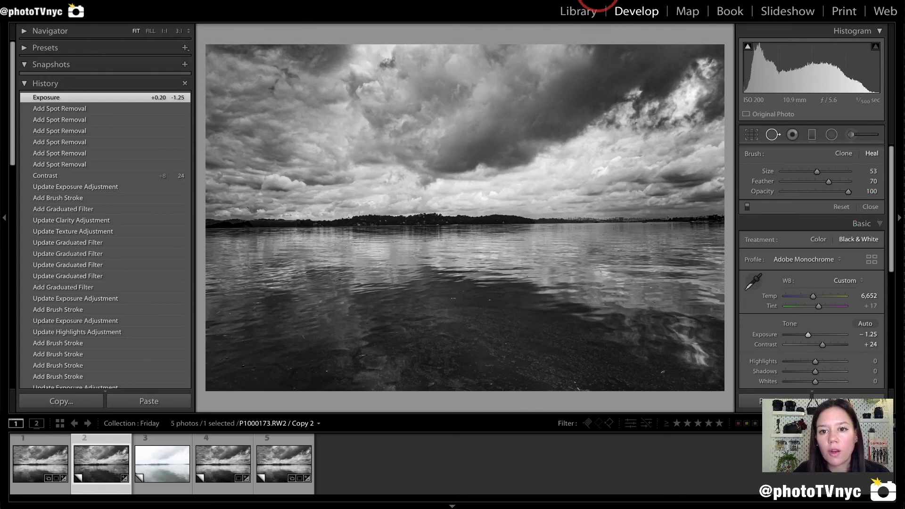
Straighten the photo along the waterline with the Crop & Straighten level tool, applying a crop angle of 0.85.
key(r)
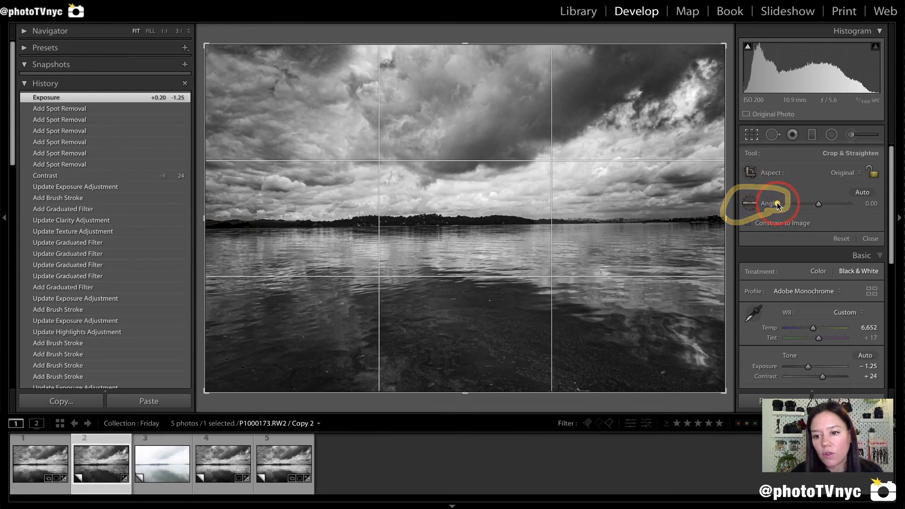
click(751, 203)
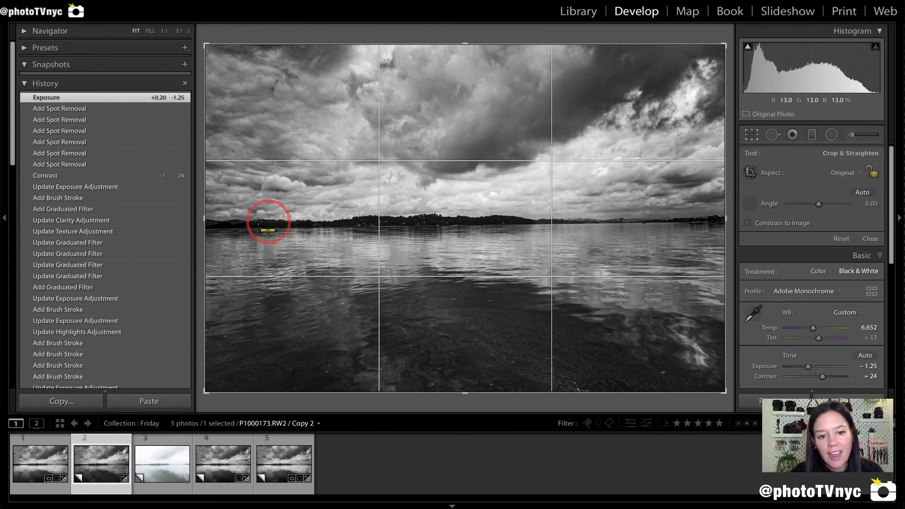
drag(207, 230, 724, 221)
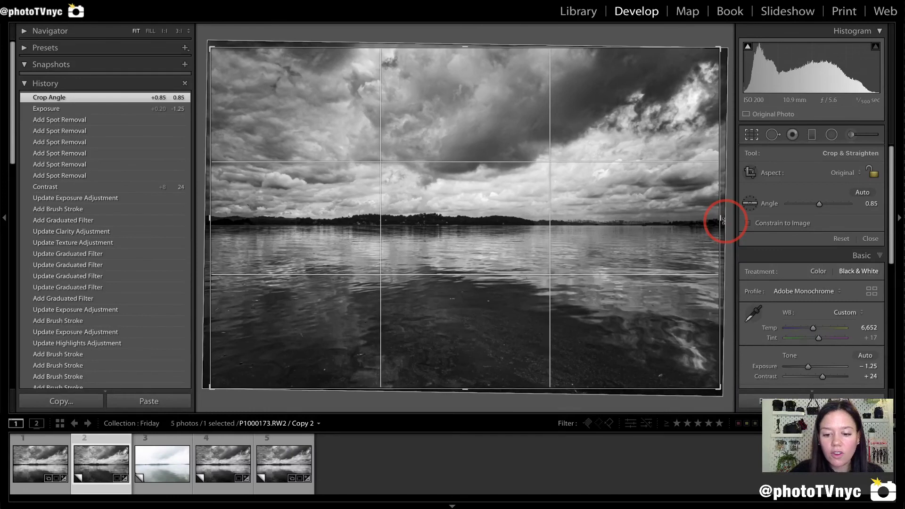
key(Return)
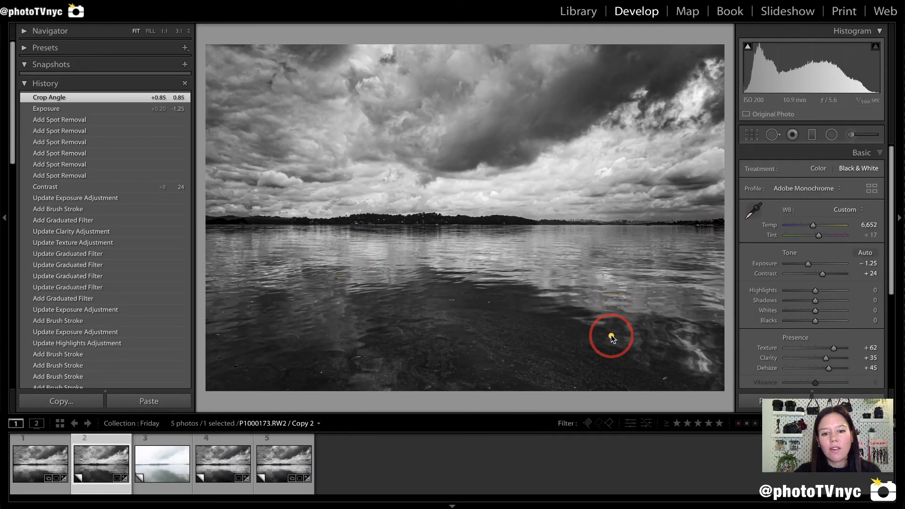
mouse_move(611, 338)
mouse_down()
mouse_move(610, 282)
mouse_move(596, 292)
mouse_move(594, 279)
mouse_move(608, 268)
mouse_move(632, 296)
mouse_up()
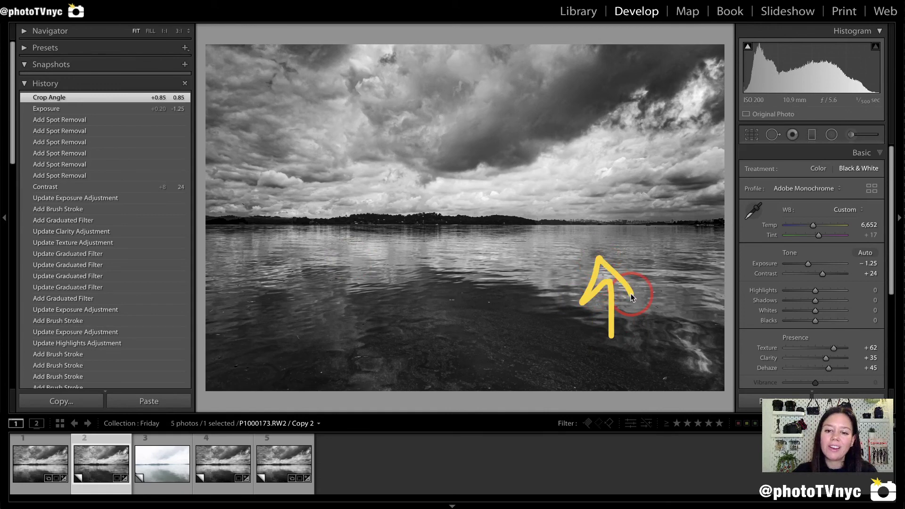
mouse_move(310, 132)
mouse_down()
mouse_move(311, 182)
mouse_move(295, 161)
mouse_move(303, 180)
mouse_move(334, 160)
mouse_up()
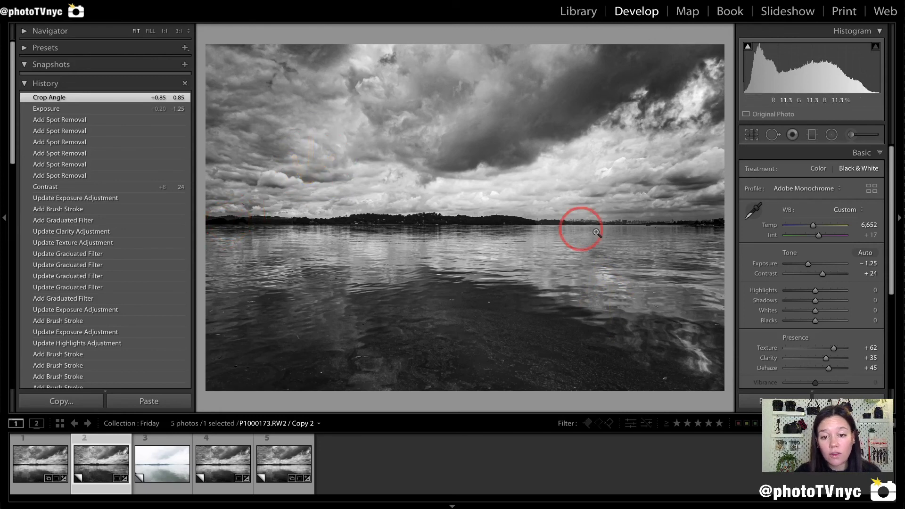
mouse_move(333, 206)
mouse_down()
mouse_move(209, 200)
mouse_move(198, 212)
mouse_move(225, 228)
mouse_move(341, 234)
mouse_move(377, 222)
mouse_move(357, 204)
mouse_move(324, 204)
mouse_up()
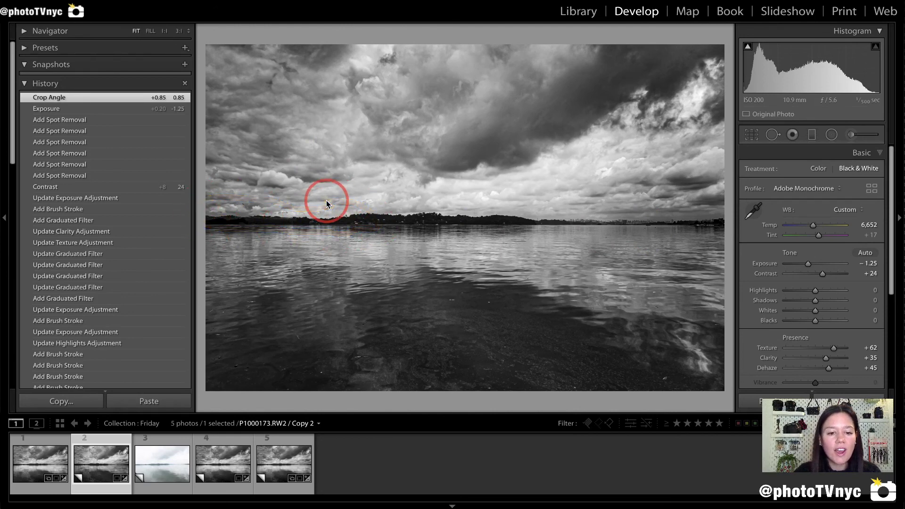
mouse_move(323, 93)
mouse_down()
mouse_move(289, 260)
mouse_move(266, 233)
mouse_move(283, 278)
mouse_move(337, 240)
mouse_up()
mouse_move(539, 238)
mouse_down()
mouse_move(548, 209)
mouse_move(689, 209)
mouse_move(725, 225)
mouse_up()
mouse_move(552, 295)
mouse_down()
mouse_move(593, 275)
mouse_move(614, 219)
mouse_move(618, 164)
mouse_move(584, 169)
mouse_move(642, 166)
mouse_move(601, 156)
mouse_move(601, 135)
mouse_move(637, 165)
mouse_up()
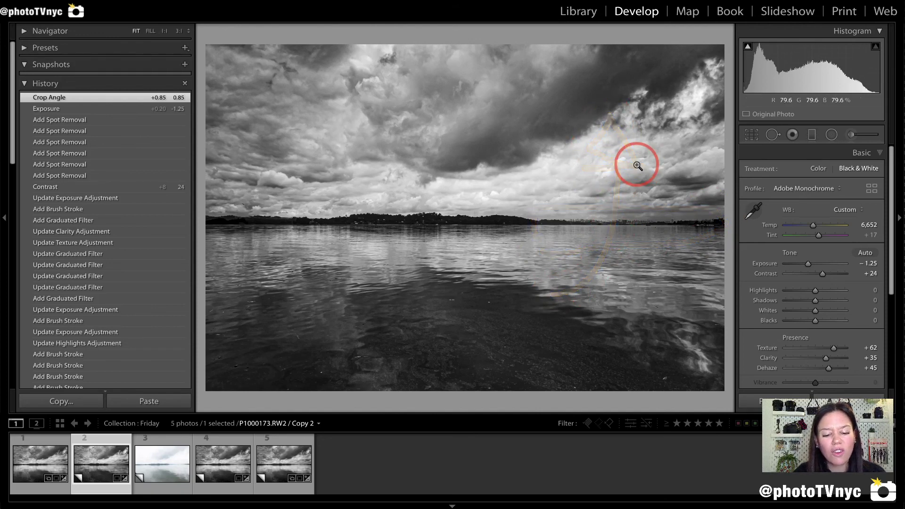
Fine-tune the crop rotation to an angle of 1.06 to level the horizon.
key(r)
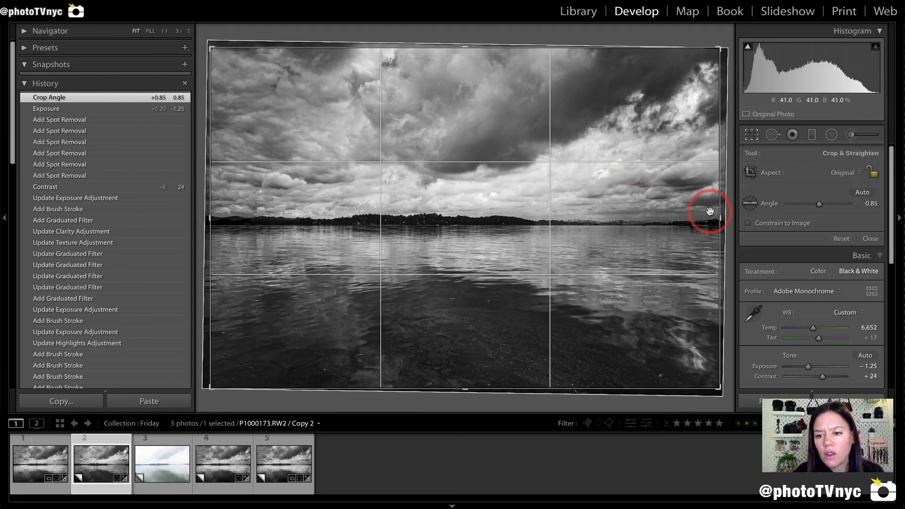
drag(725, 212, 726, 214)
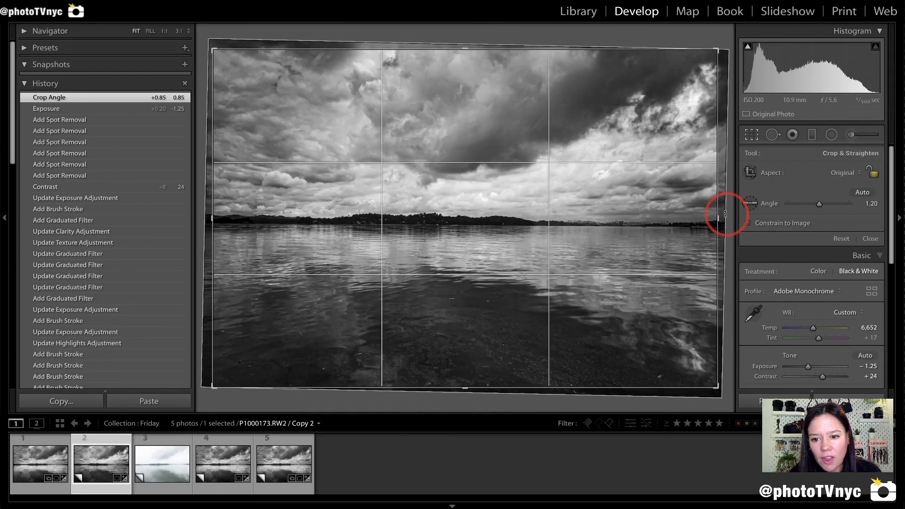
key(r)
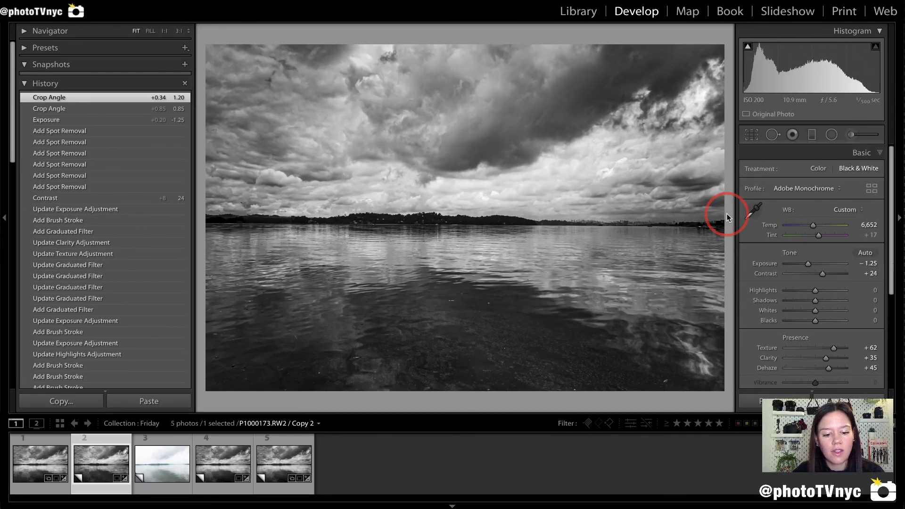
key(r)
drag(727, 213, 731, 221)
key(r)
key(r)
key(r)
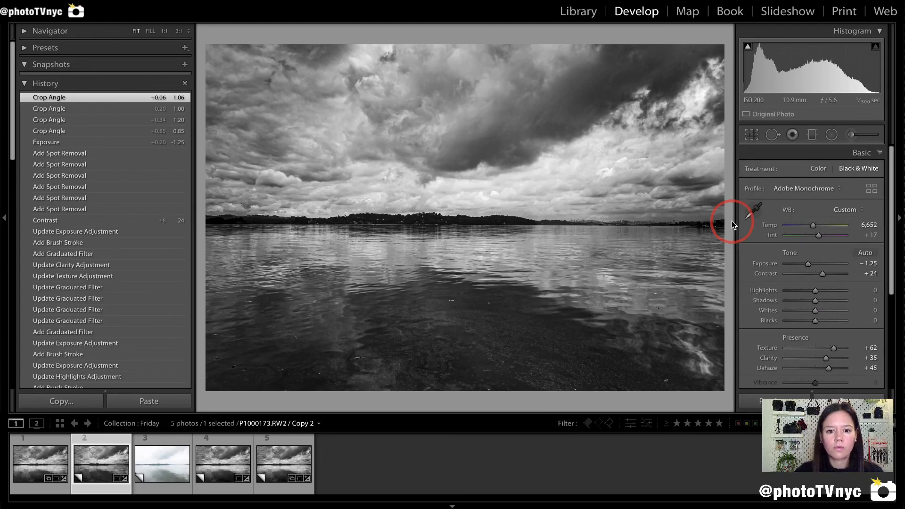